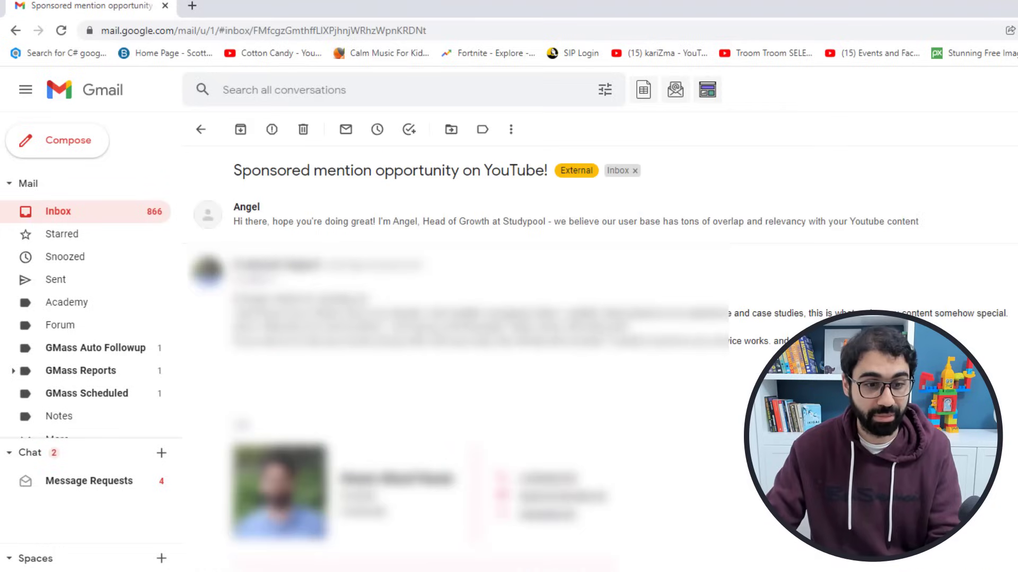
Step: Highlight the sender's company domain in the sponsored Gmail message
{"action": "left_click_drag", "start_coordinate": [278, 207], "coordinate": [345, 210]}
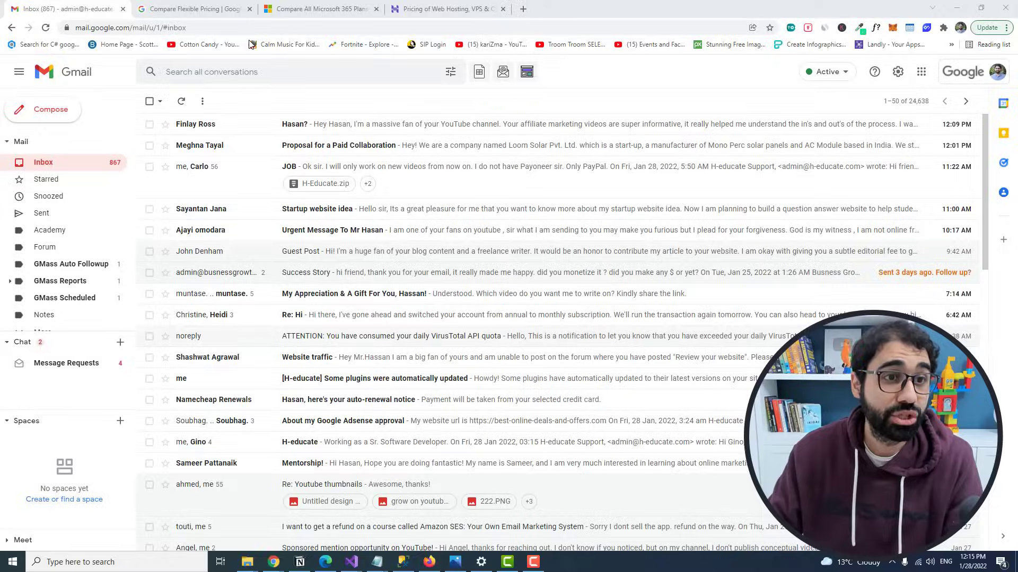
Step: Show the Google Workspace pricing and highlight the $6 Business Starter price
{"action": "left_click", "coordinate": [244, 9]}
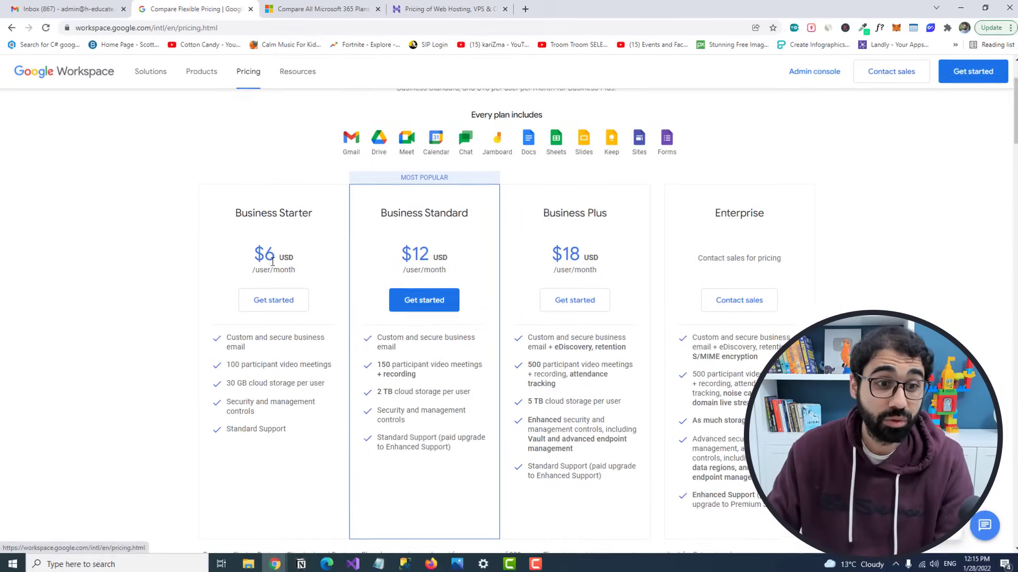
{"action": "left_click_drag", "start_coordinate": [273, 260], "coordinate": [296, 262]}
{"action": "left_click", "coordinate": [297, 263]}
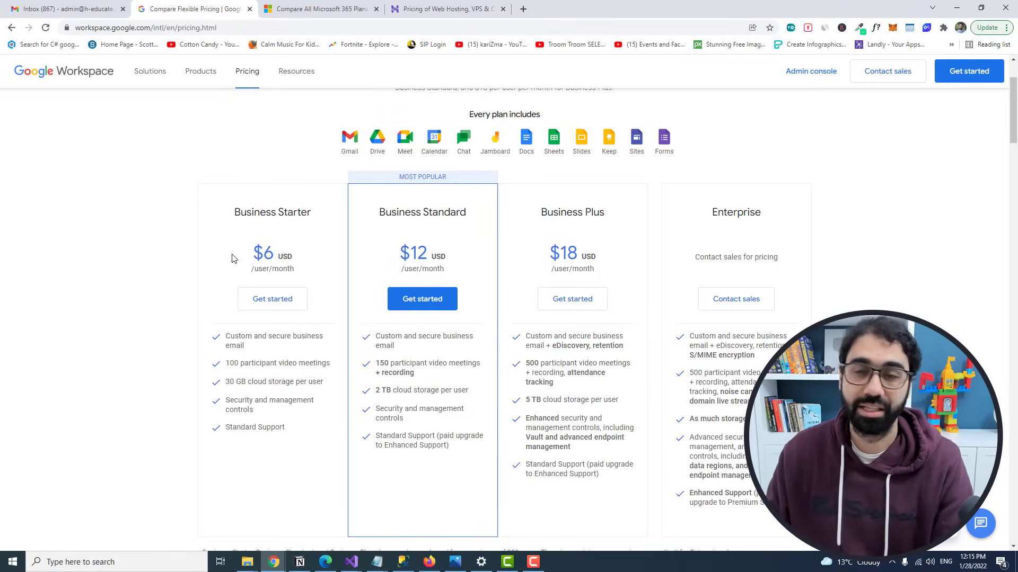
Step: Review the Microsoft 365 business plans from USD$5.00 to USD$20.00, then go to Hostinger pricing
{"action": "left_click", "coordinate": [322, 8]}
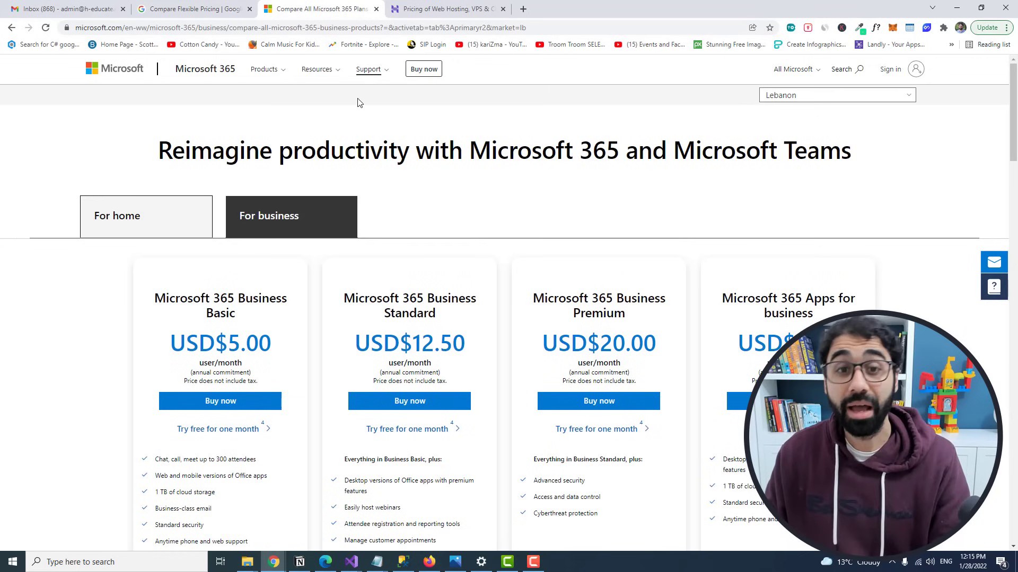
{"action": "scroll", "coordinate": [313, 262], "scroll_direction": "down", "scroll_amount": 1}
{"action": "left_click_drag", "start_coordinate": [228, 290], "coordinate": [280, 283]}
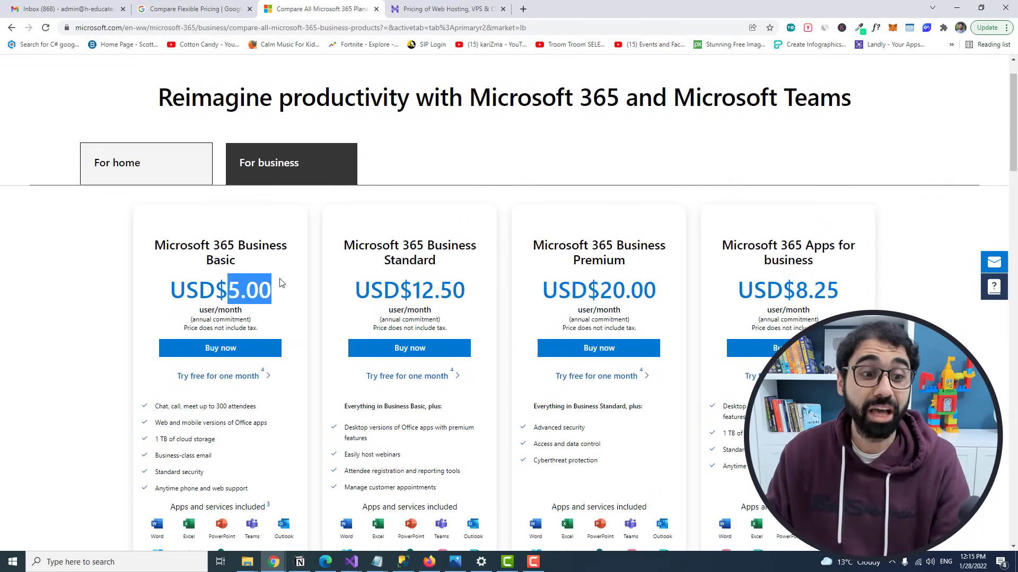
{"action": "left_click", "coordinate": [280, 283]}
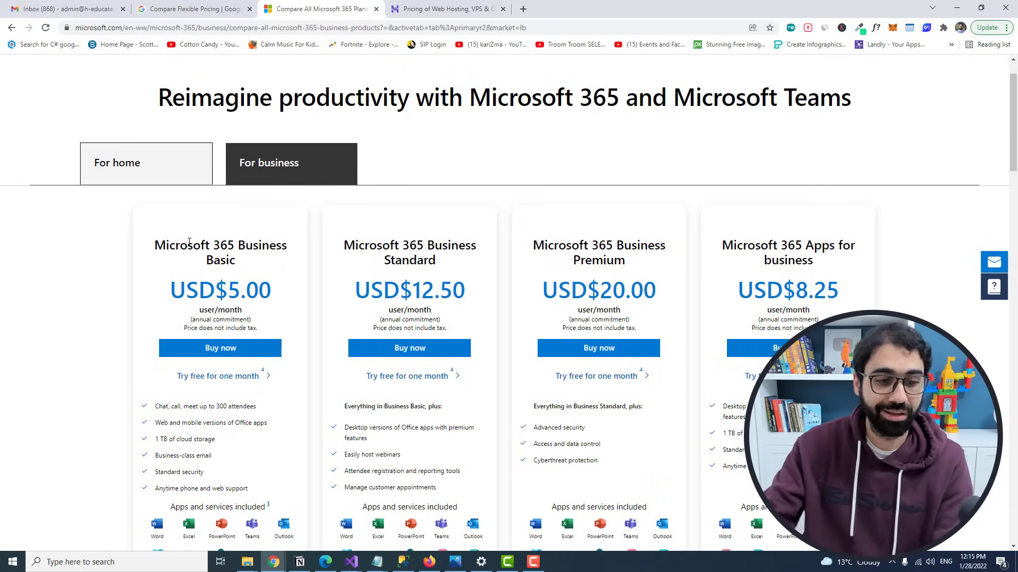
{"action": "scroll", "coordinate": [177, 374], "scroll_direction": "down", "scroll_amount": 3}
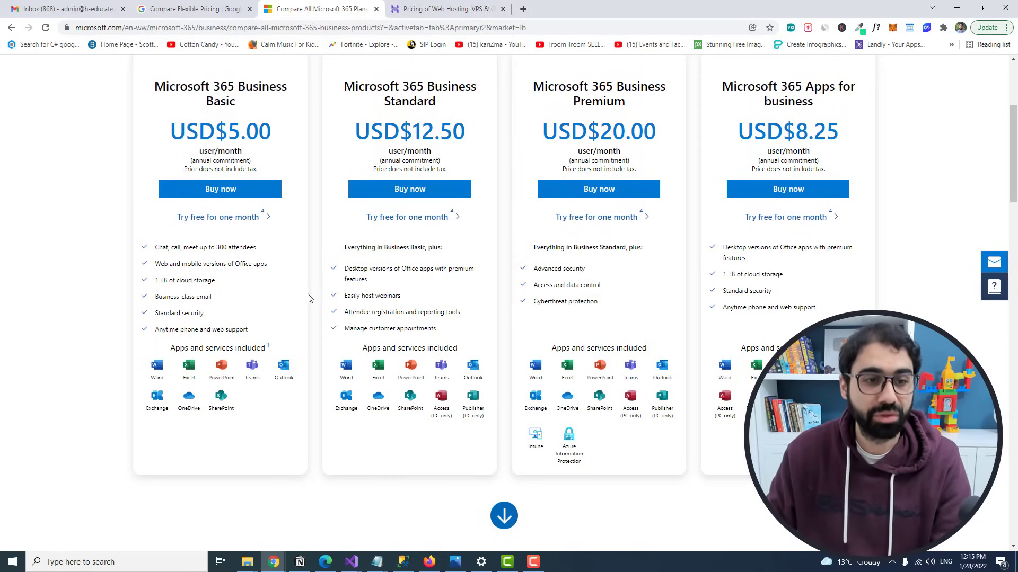
{"action": "scroll", "coordinate": [308, 298], "scroll_direction": "up", "scroll_amount": 4}
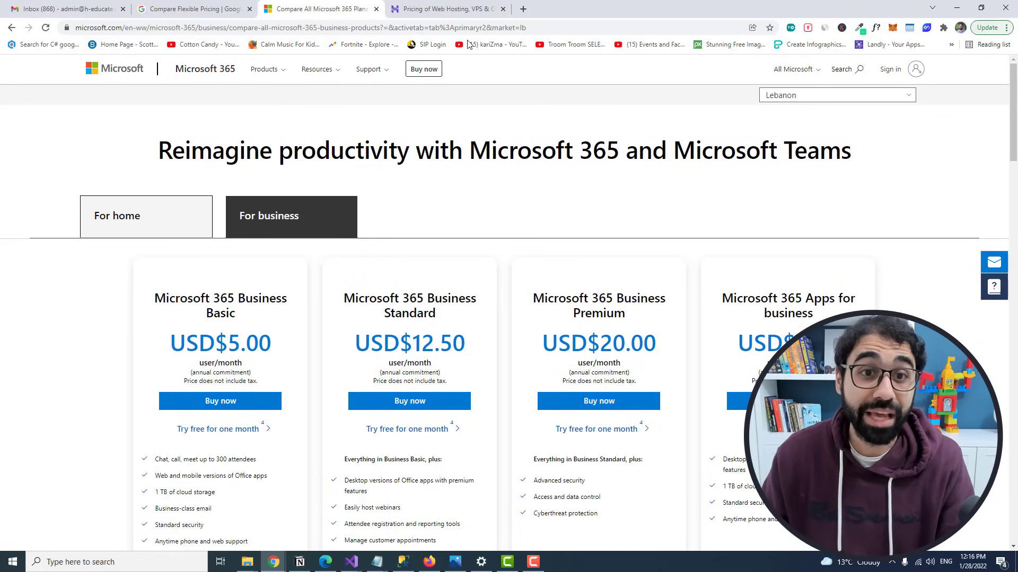
{"action": "left_click", "coordinate": [471, 11]}
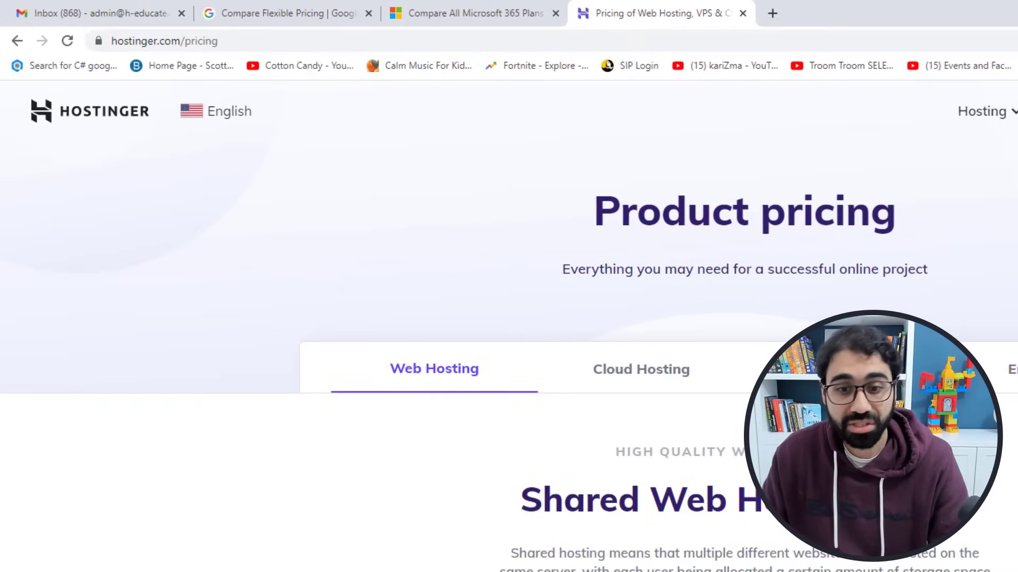
Step: Scroll the Hostinger Plan Features table and highlight the Single plan's $1.99/mo price
{"action": "scroll", "coordinate": [459, 274], "scroll_direction": "down", "scroll_amount": 6}
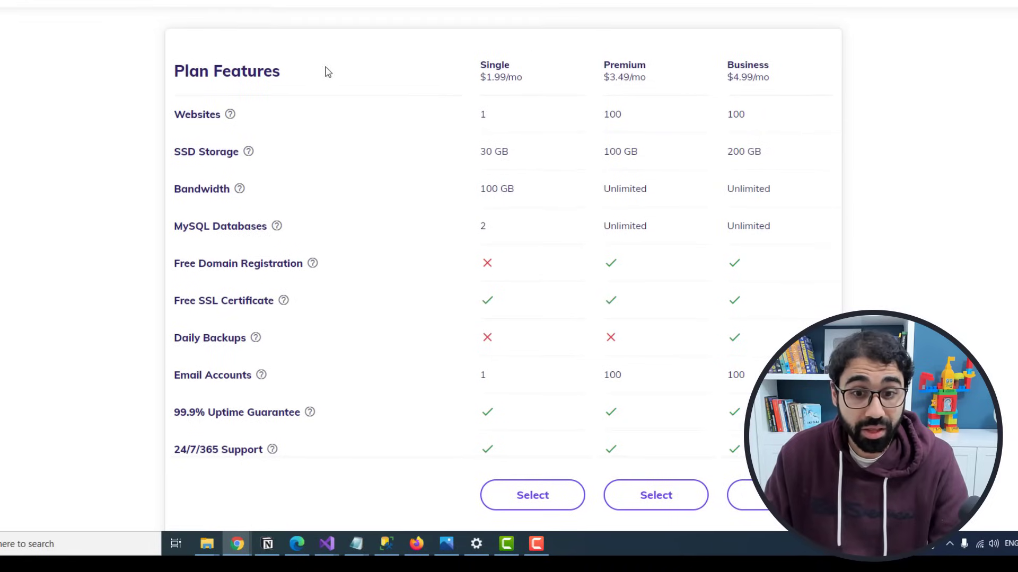
{"action": "left_click_drag", "start_coordinate": [502, 78], "coordinate": [523, 79]}
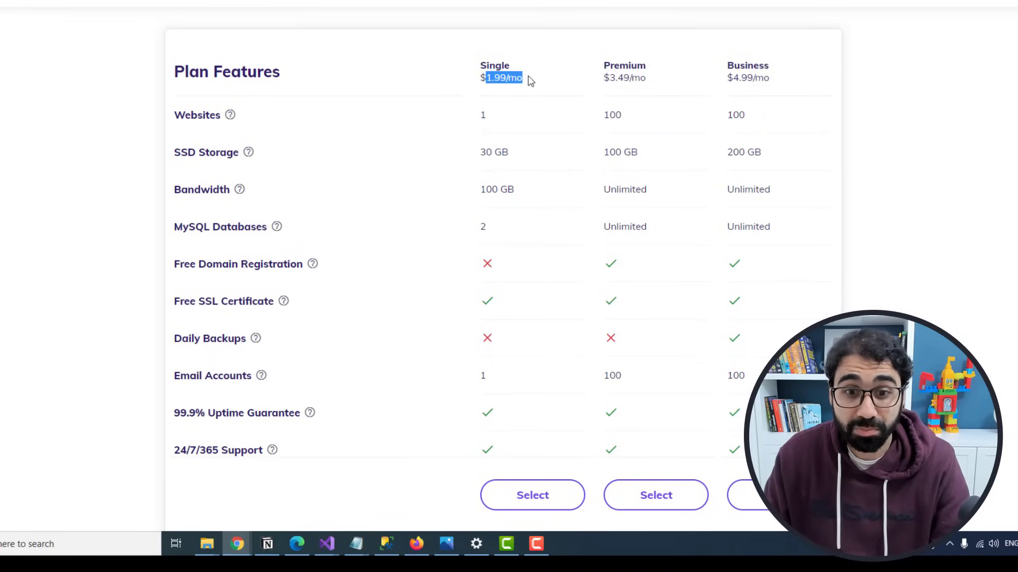
{"action": "left_click", "coordinate": [525, 103]}
{"action": "scroll", "coordinate": [474, 314], "scroll_direction": "down", "scroll_amount": 1}
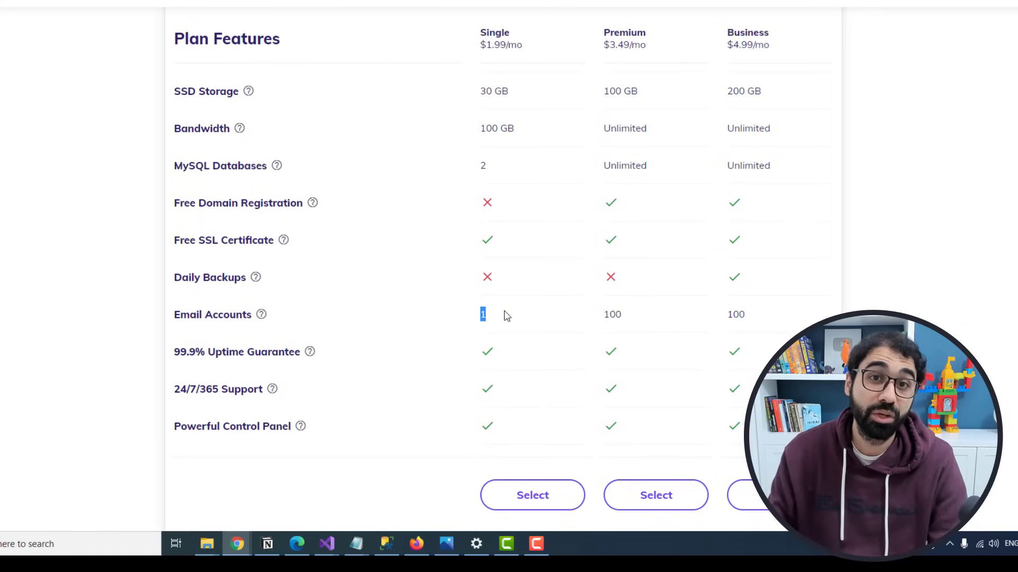
{"action": "scroll", "coordinate": [498, 281], "scroll_direction": "up", "scroll_amount": 7}
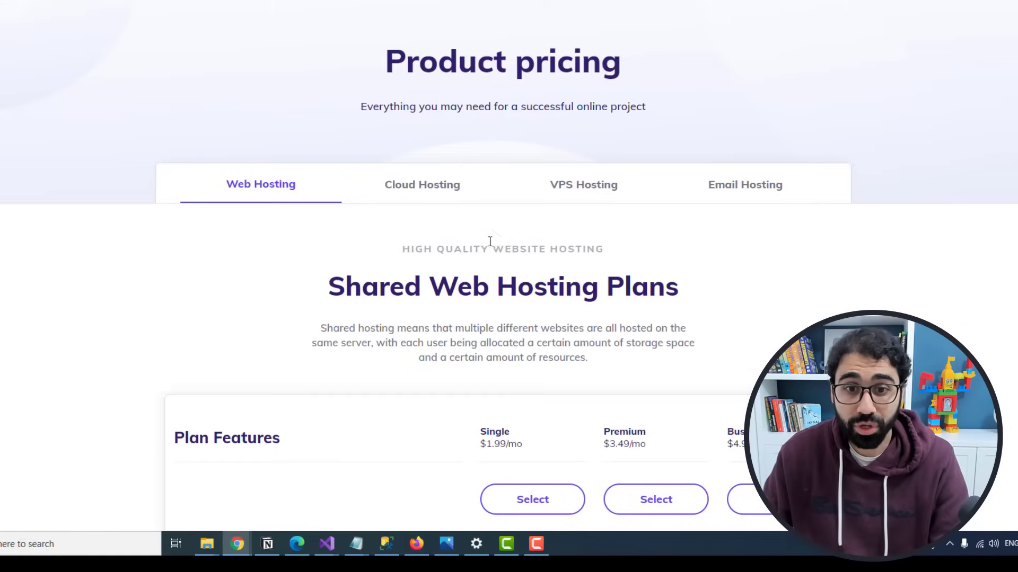
Step: Show the email hosting plans and highlight Business Email at $0.99/mo
{"action": "left_click", "coordinate": [753, 185]}
{"action": "scroll", "coordinate": [627, 163], "scroll_direction": "down", "scroll_amount": 6}
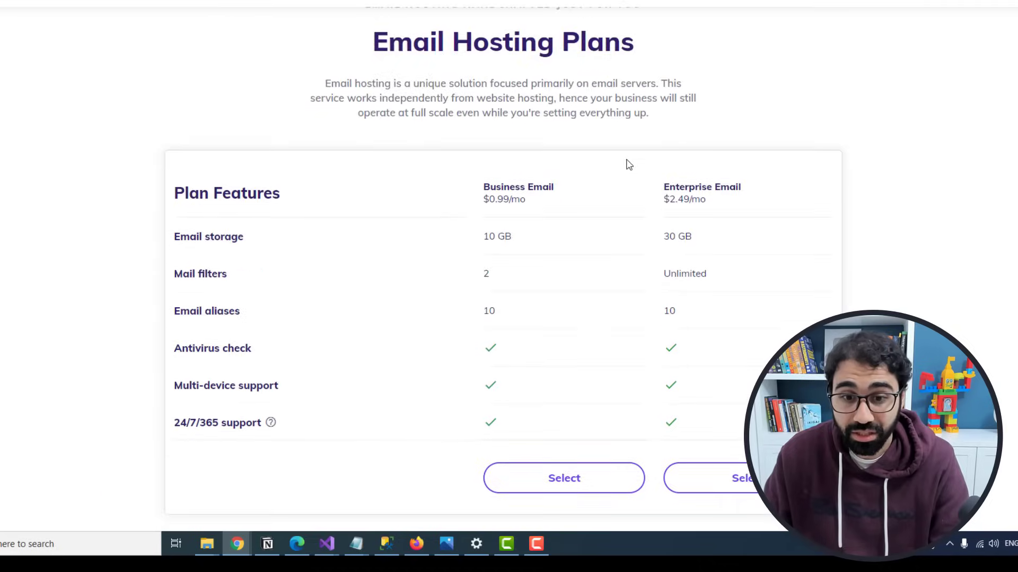
{"action": "left_click_drag", "start_coordinate": [555, 65], "coordinate": [508, 77]}
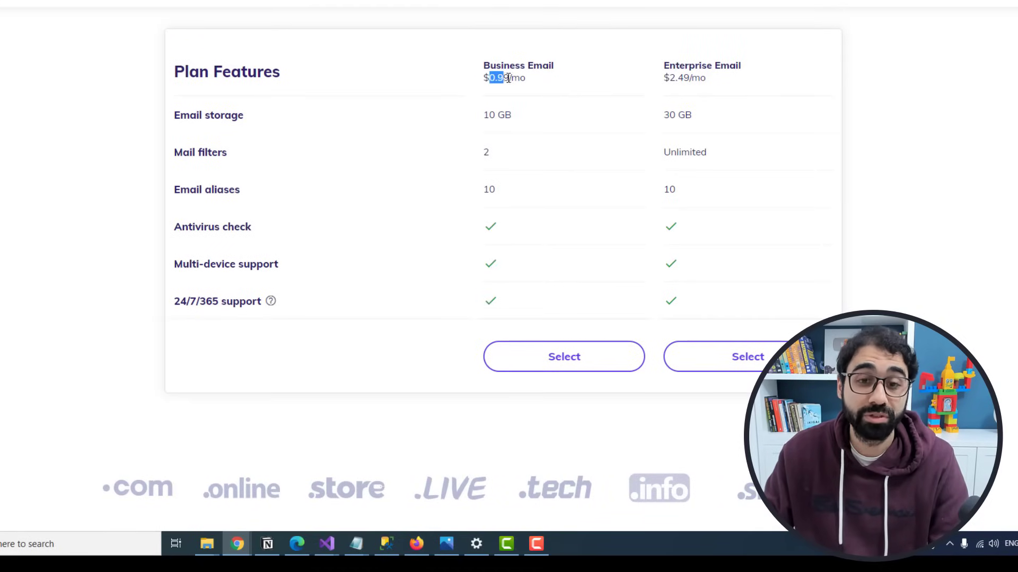
{"action": "left_click", "coordinate": [531, 88]}
{"action": "scroll", "coordinate": [528, 80], "scroll_direction": "up", "scroll_amount": 6}
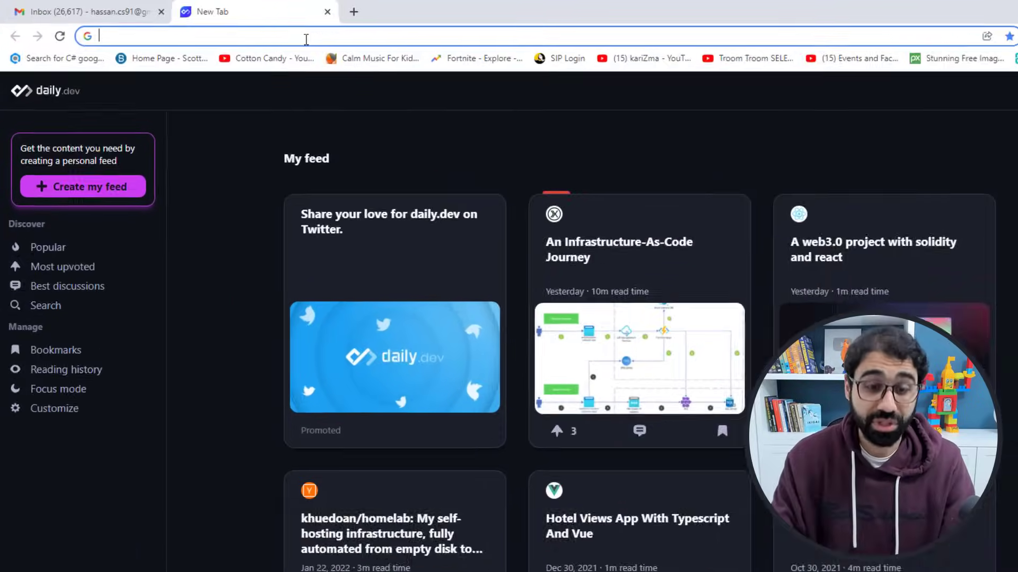
Step: Load zoho.com/mail, check the signed-in Zoho account, and highlight the ad-free email heading
{"action": "type", "text": "zoho.c"}
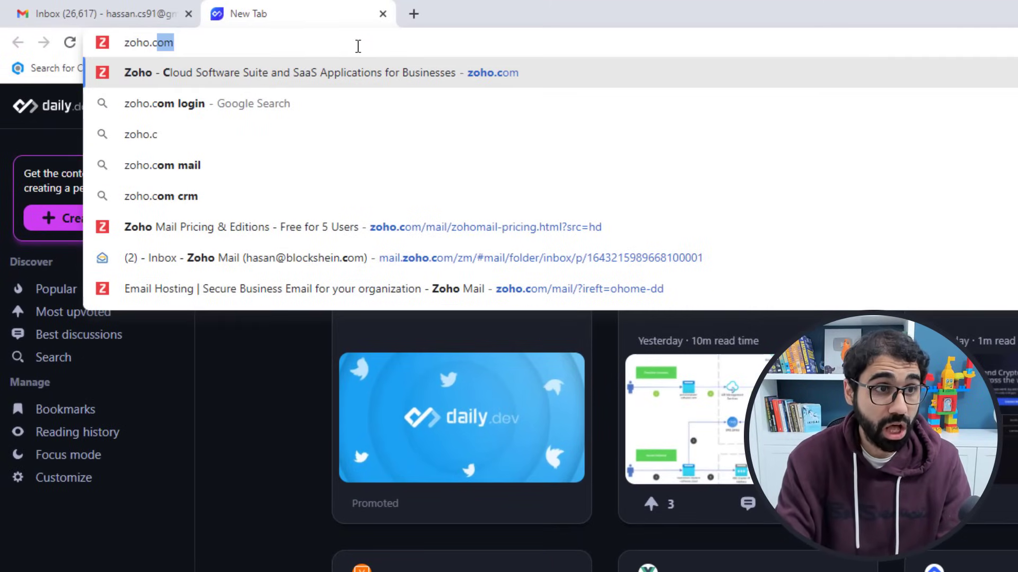
{"action": "type", "text": "om/mail"}
{"action": "key", "text": "Return"}
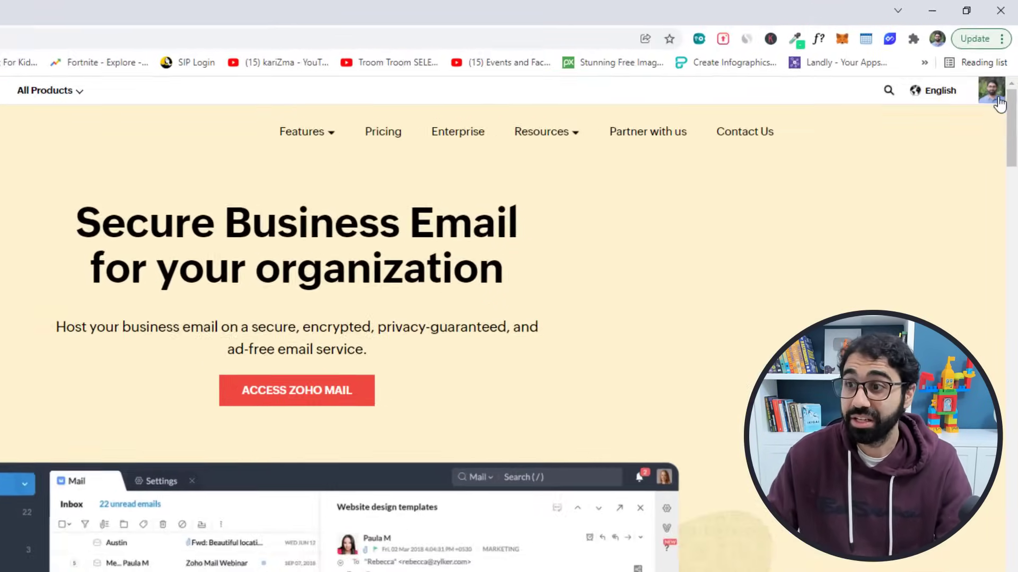
{"action": "left_click", "coordinate": [998, 64]}
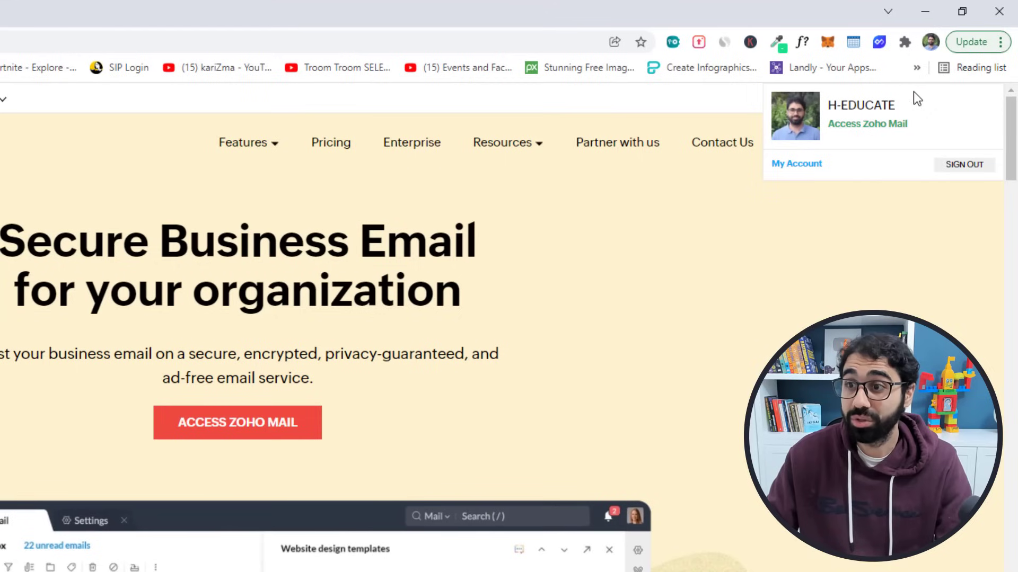
{"action": "left_click", "coordinate": [822, 282]}
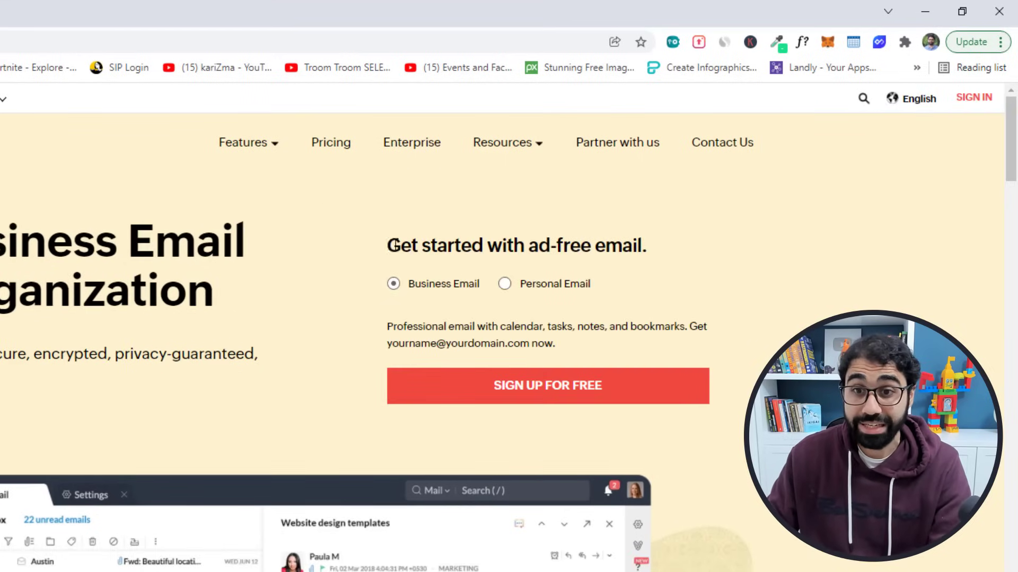
{"action": "left_click_drag", "start_coordinate": [394, 245], "coordinate": [671, 223]}
{"action": "left_click", "coordinate": [672, 226]}
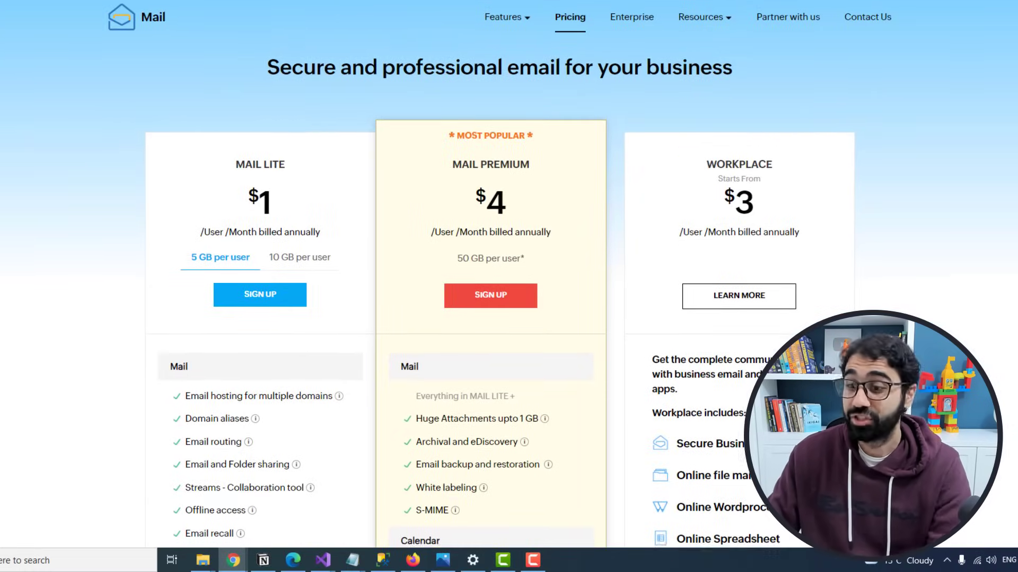
Step: Find the Forever Free Plan, note its 5GB/User storage, and start its sign-up
{"action": "scroll", "coordinate": [885, 81], "scroll_direction": "down", "scroll_amount": 7}
{"action": "scroll", "coordinate": [273, 258], "scroll_direction": "down", "scroll_amount": 9}
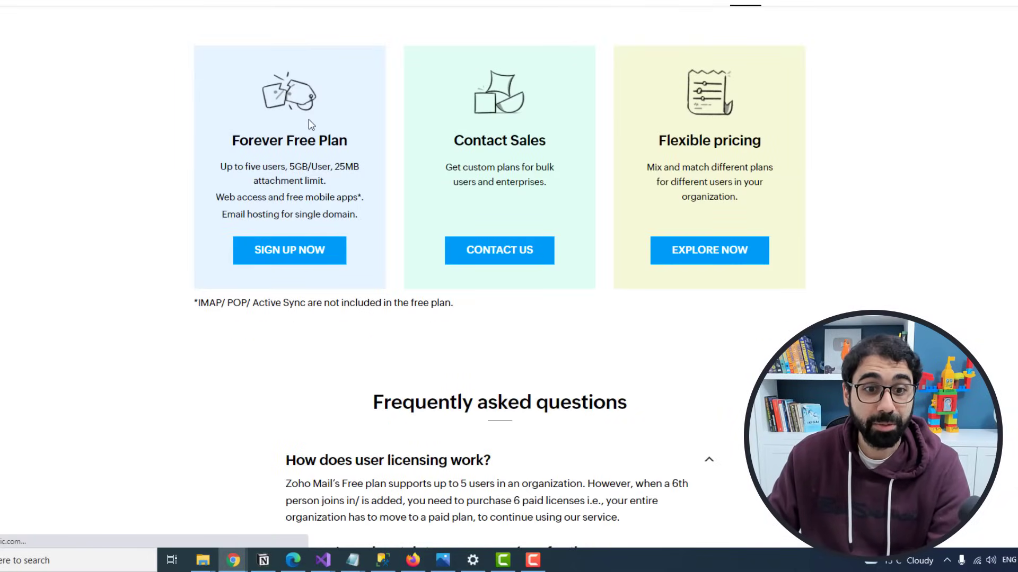
{"action": "left_click_drag", "start_coordinate": [292, 163], "coordinate": [303, 164]}
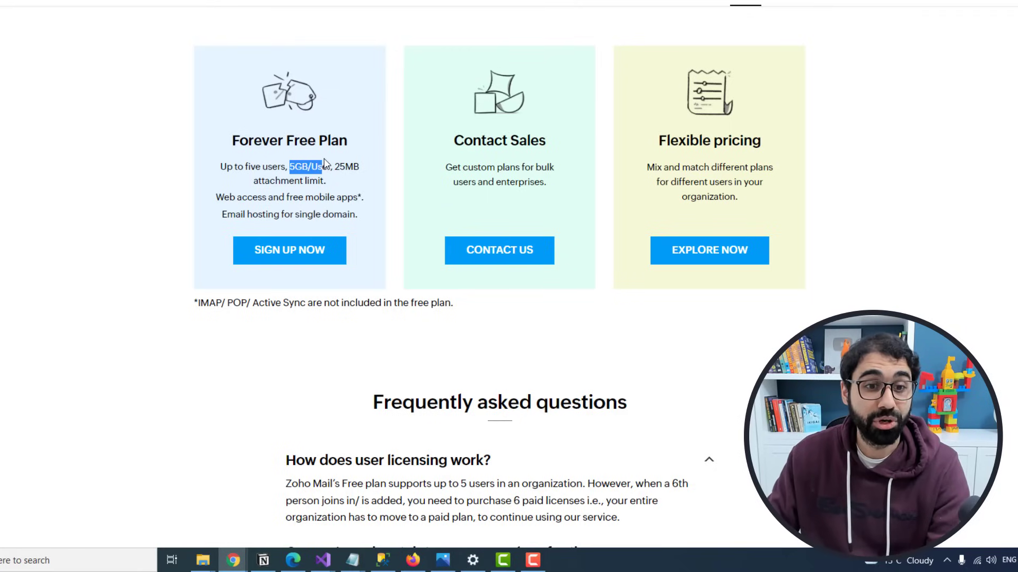
{"action": "left_click", "coordinate": [325, 163]}
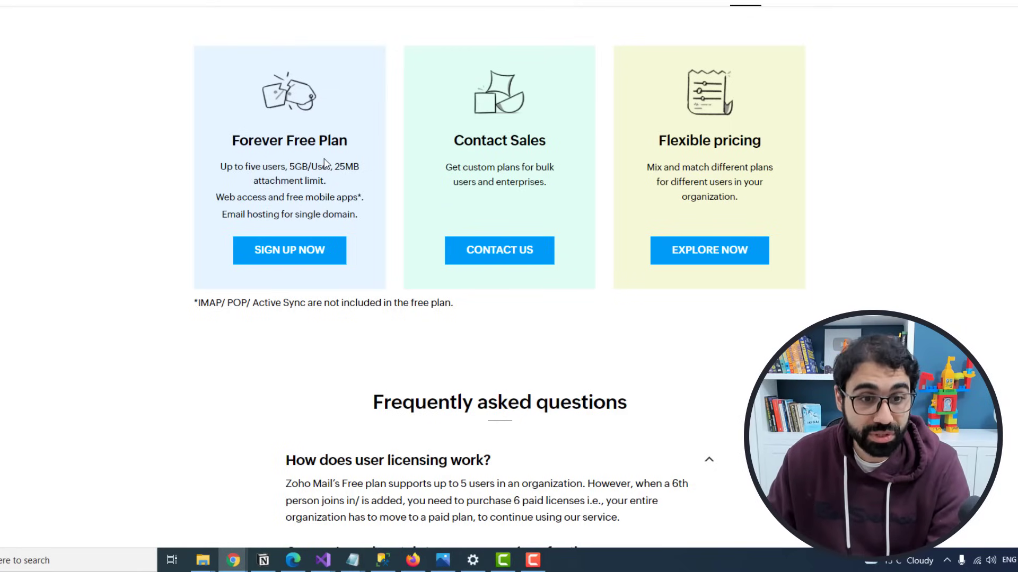
{"action": "left_click", "coordinate": [288, 260]}
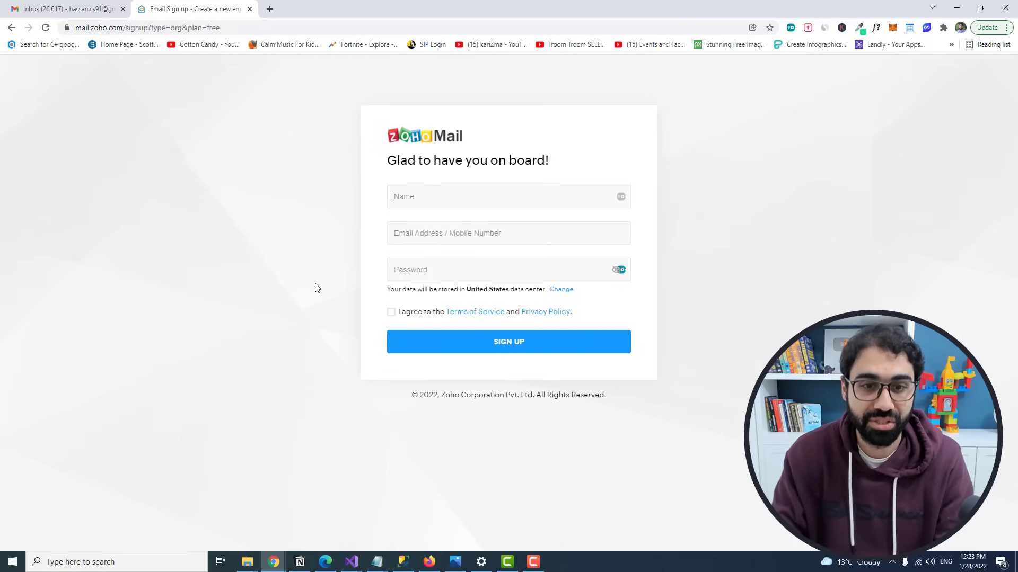
Step: Enter the user's name, email address and password in the sign-up form
{"action": "type", "text": "Hasan"}
{"action": "key", "text": "Tab"}
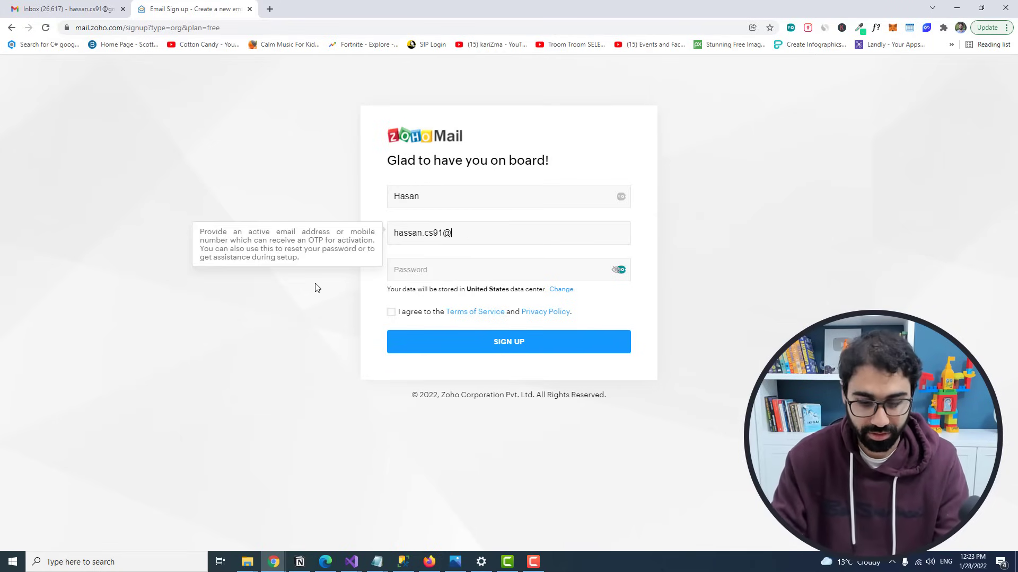
{"action": "key", "text": "Tab"}
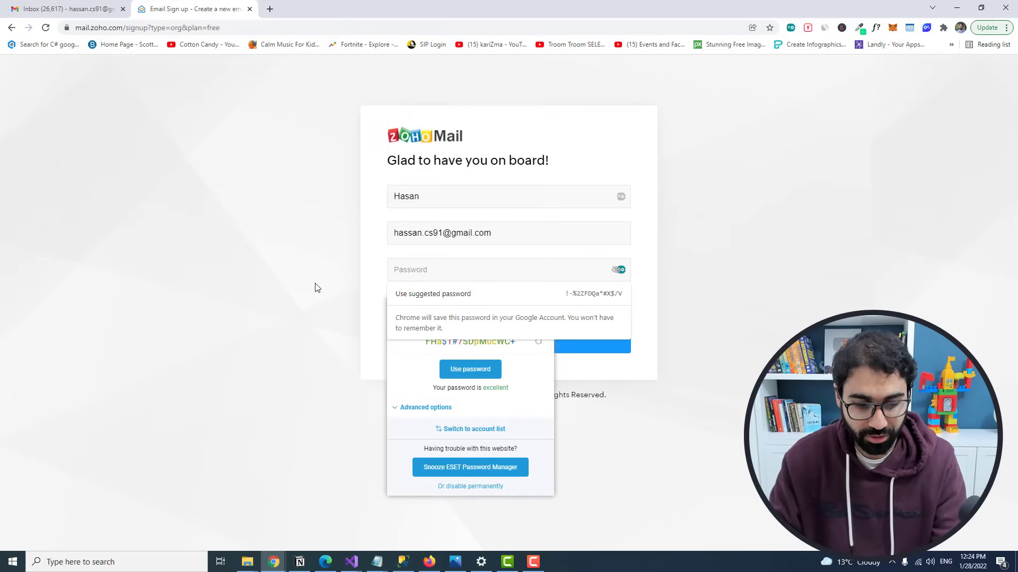
{"action": "type", "text": "******"}
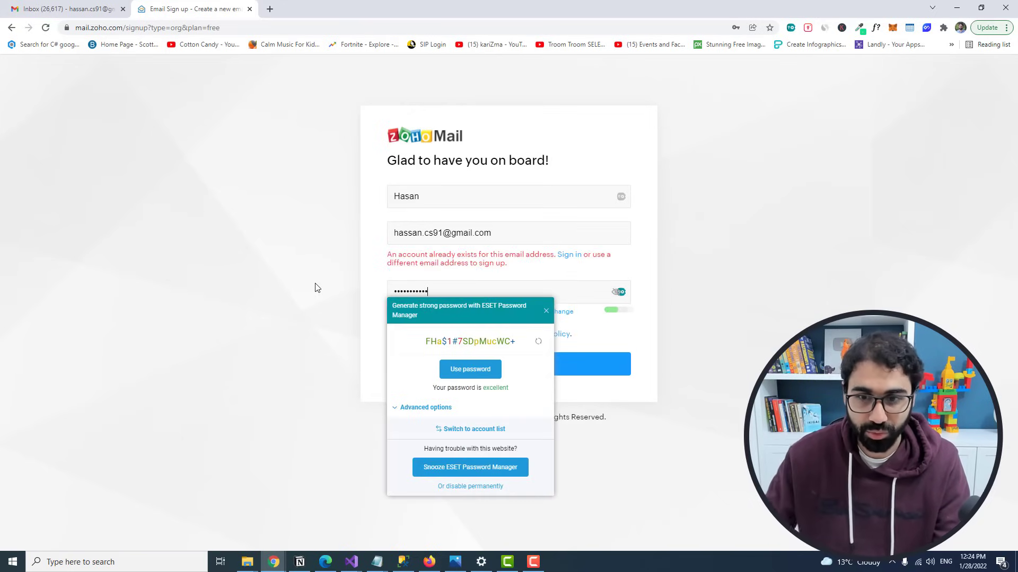
Step: Accept the terms, submit, and highlight the 'An account already exists' error
{"action": "left_click", "coordinate": [399, 340]}
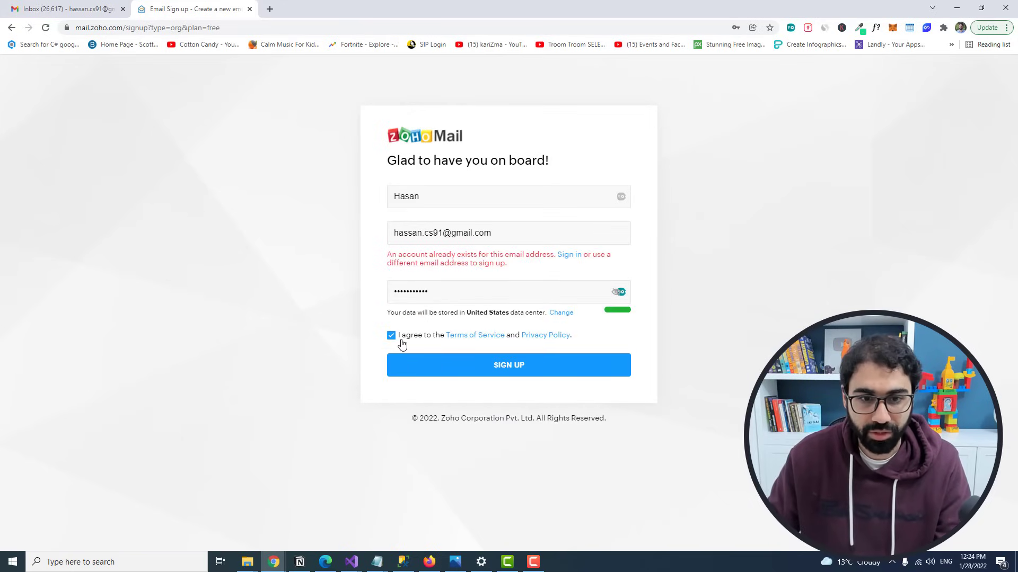
{"action": "left_click", "coordinate": [513, 371]}
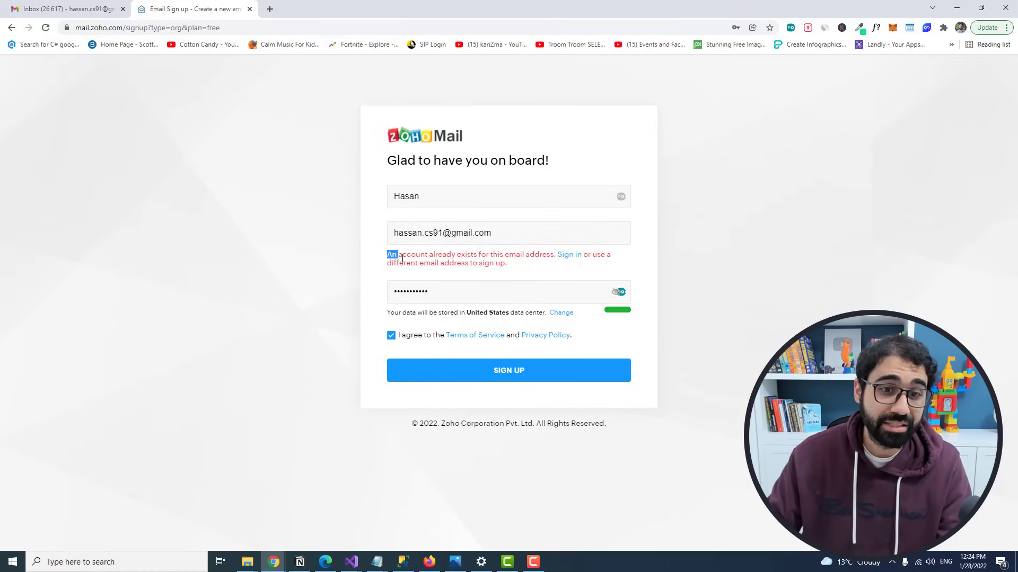
{"action": "left_click_drag", "start_coordinate": [401, 258], "coordinate": [481, 257]}
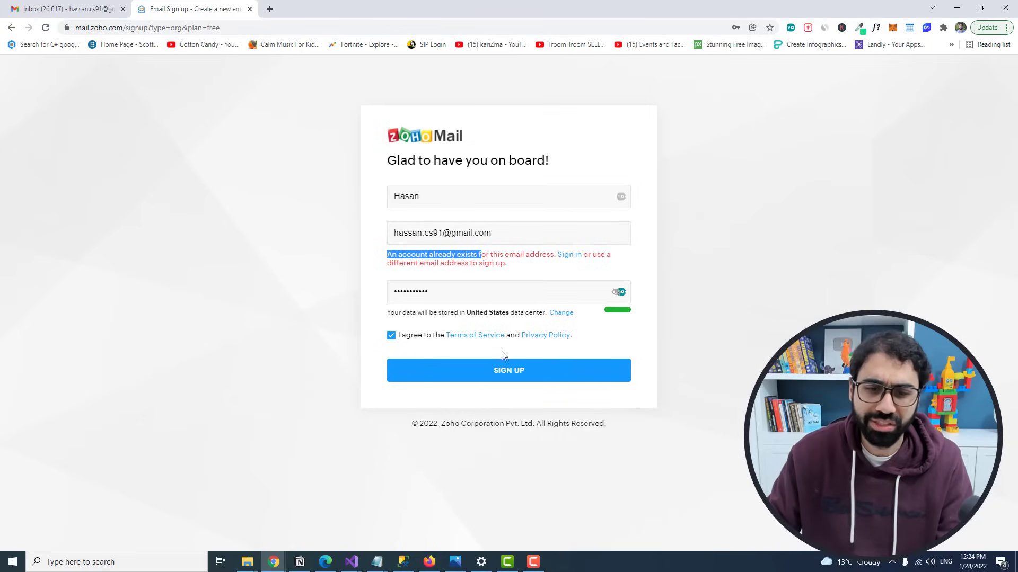
{"action": "left_click", "coordinate": [569, 255]}
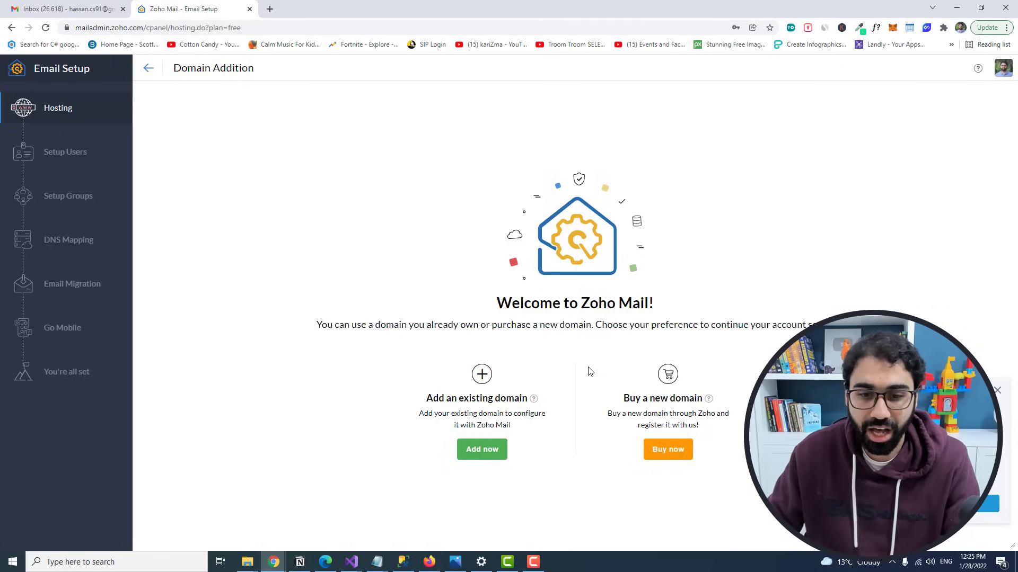
{"action": "left_click", "coordinate": [486, 454]}
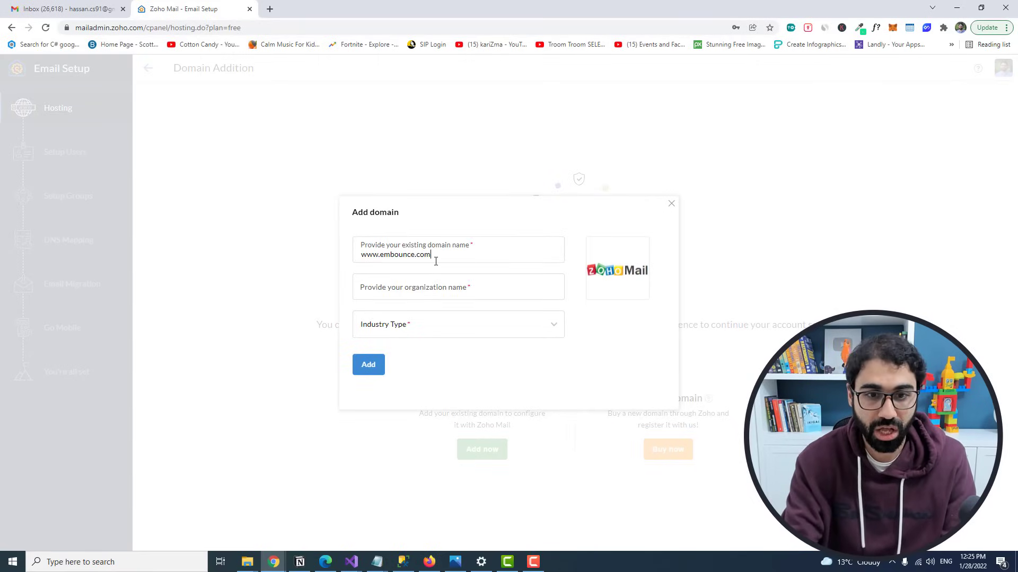
Step: Load embounce.com in a new tab to check the site, then return to Zoho Mail setup
{"action": "left_click", "coordinate": [270, 9]}
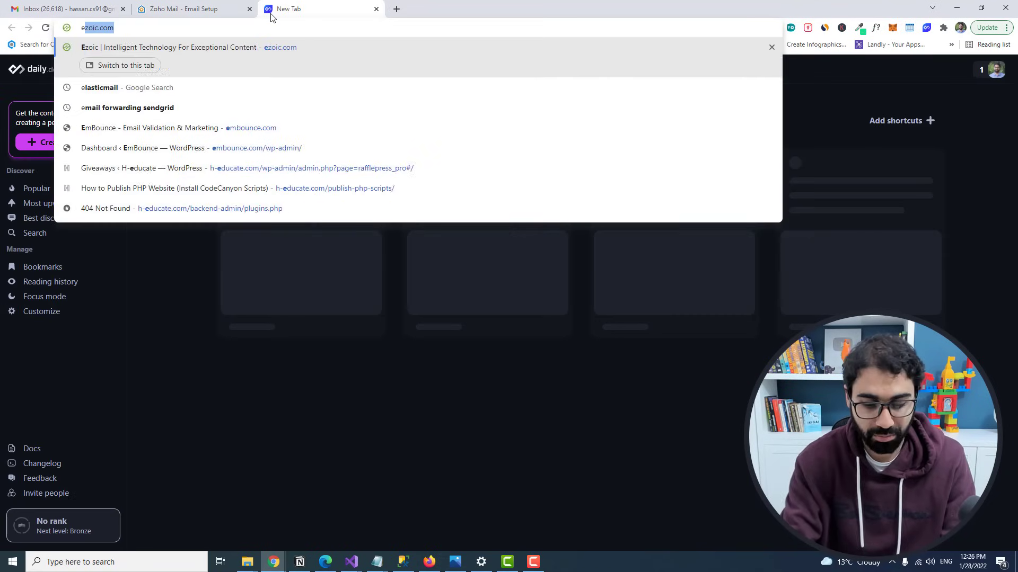
{"action": "type", "text": "embounce."}
{"action": "key", "text": "Return"}
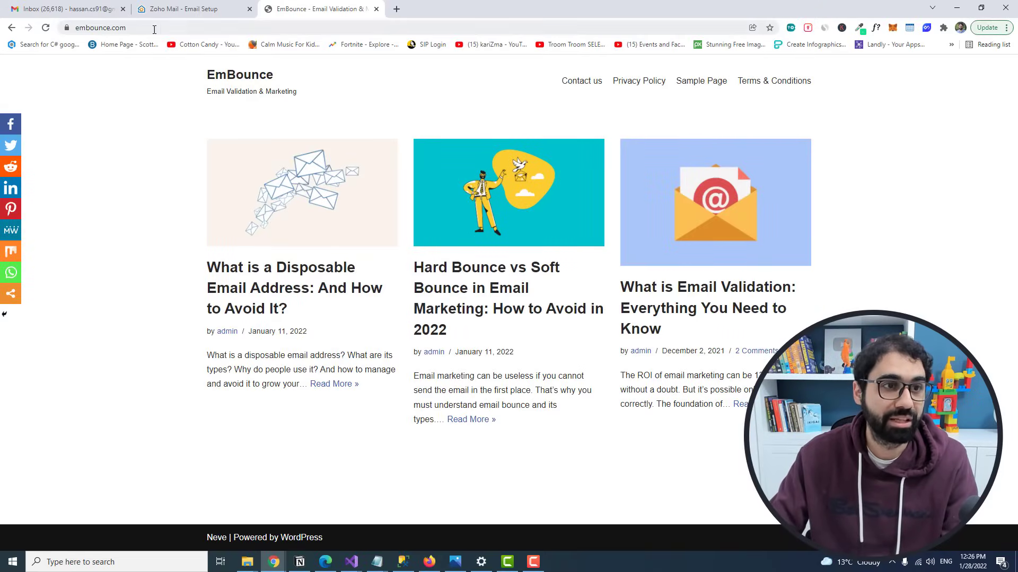
{"action": "left_click", "coordinate": [180, 28]}
{"action": "left_click", "coordinate": [183, 9]}
Step: Enter organization name Em Bounce, set industry to Education, and add embounce.com
{"action": "left_click", "coordinate": [512, 282]}
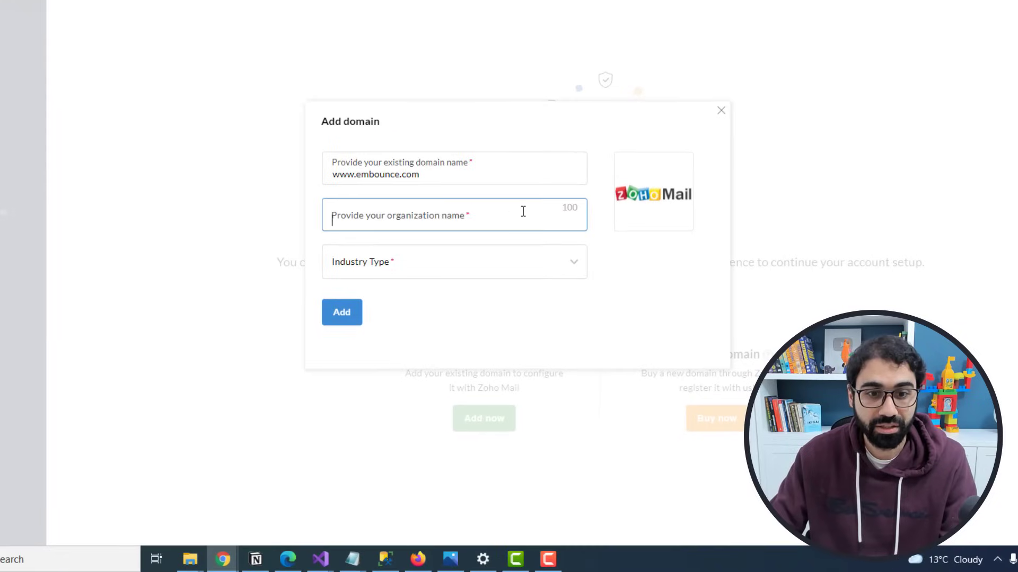
{"action": "type", "text": "Em Bounce"}
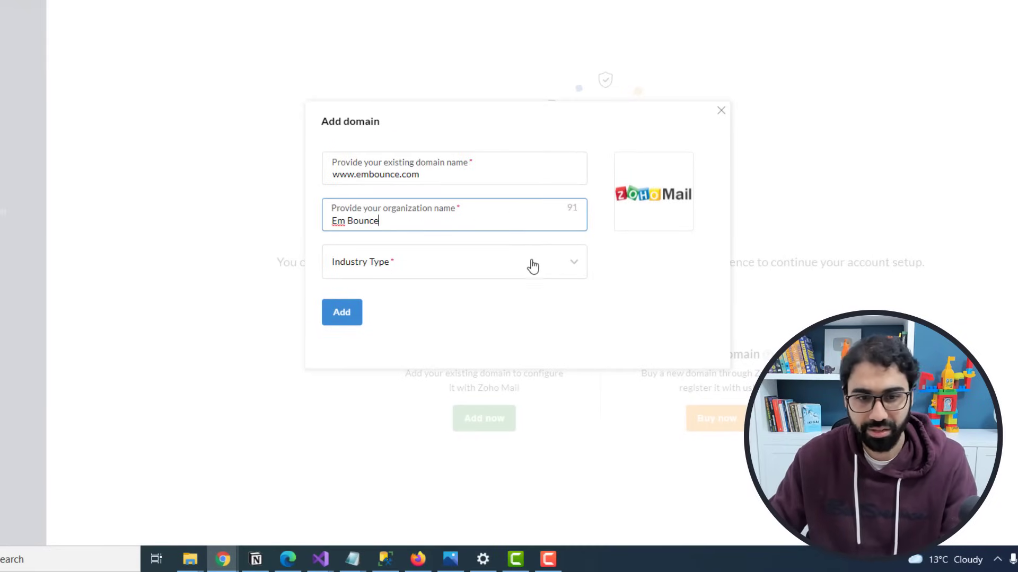
{"action": "left_click", "coordinate": [525, 267]}
{"action": "type", "text": "e"}
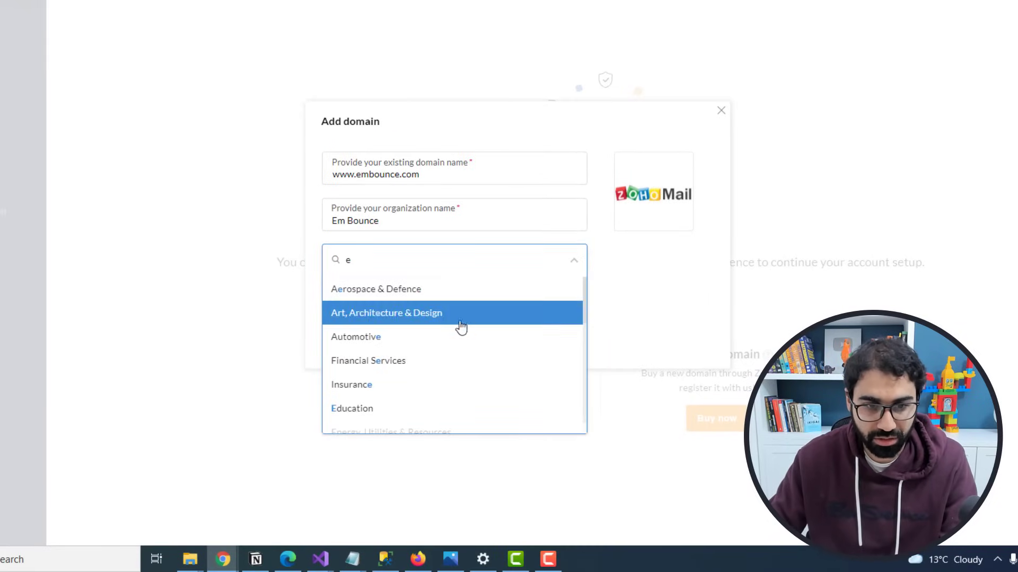
{"action": "left_click", "coordinate": [381, 406]}
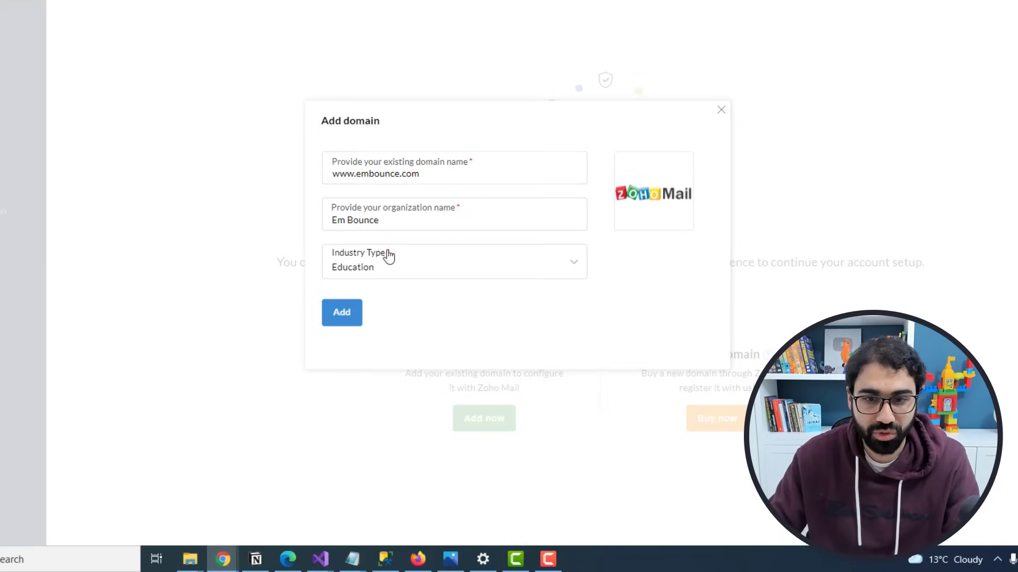
{"action": "left_click", "coordinate": [342, 312]}
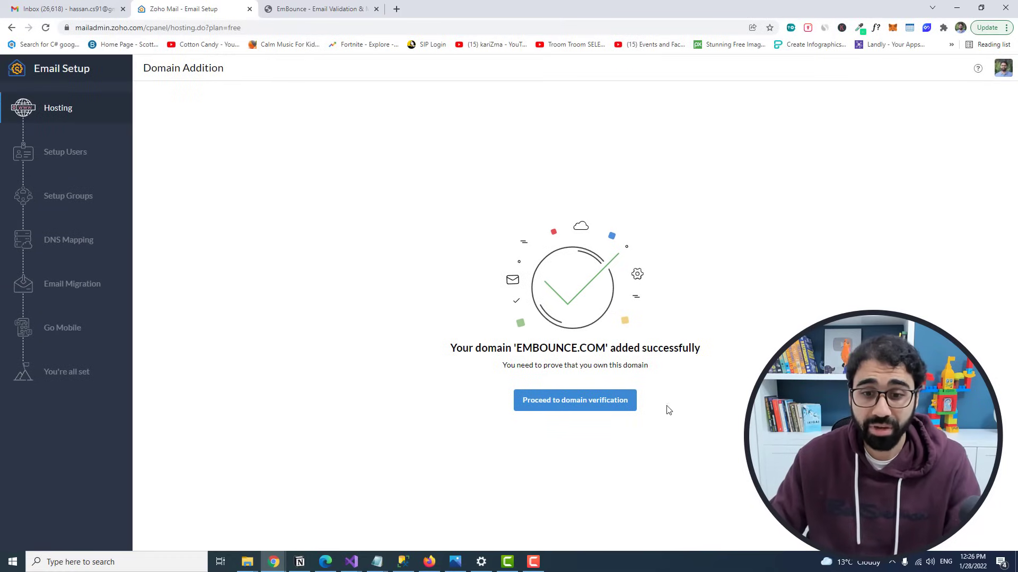
Step: Proceed to domain verification, pick the TXT-record method, and open a new tab for GoDaddy
{"action": "left_click", "coordinate": [582, 401]}
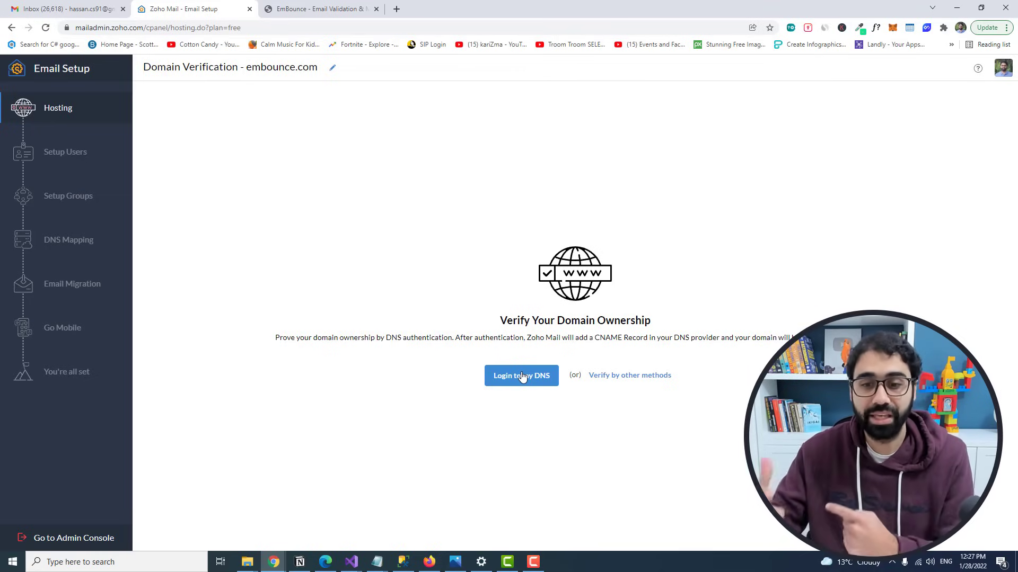
{"action": "left_click", "coordinate": [632, 376]}
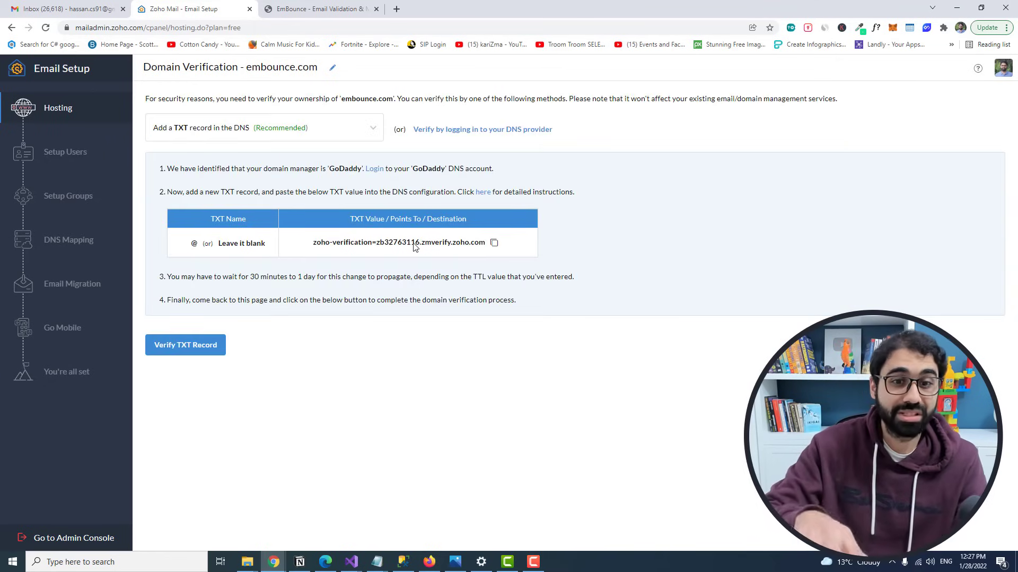
{"action": "left_click", "coordinate": [396, 8]}
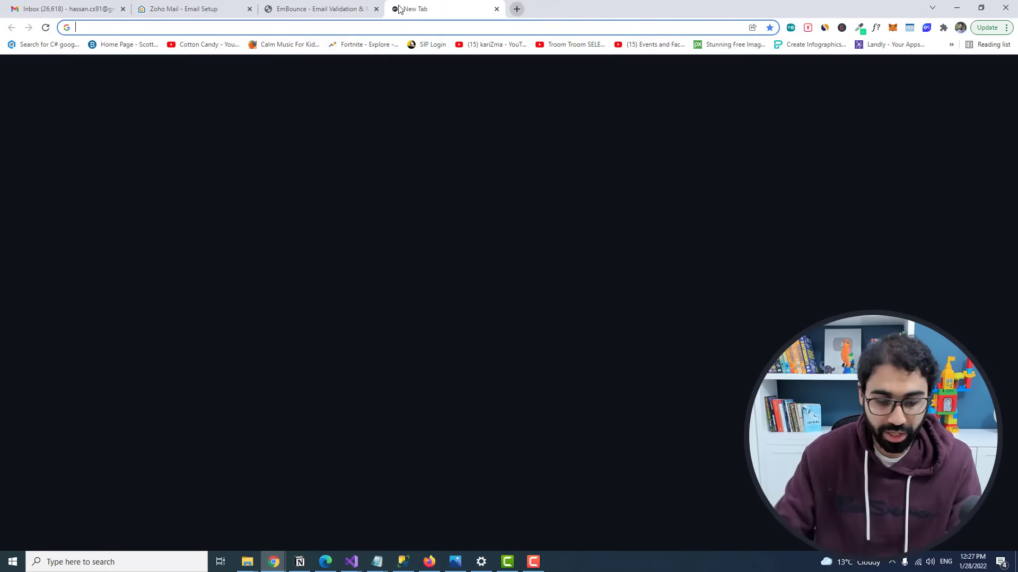
Step: Go to the GoDaddy domains page and copy Zoho's TXT verification value
{"action": "type", "text": "godaddy.com/doma"}
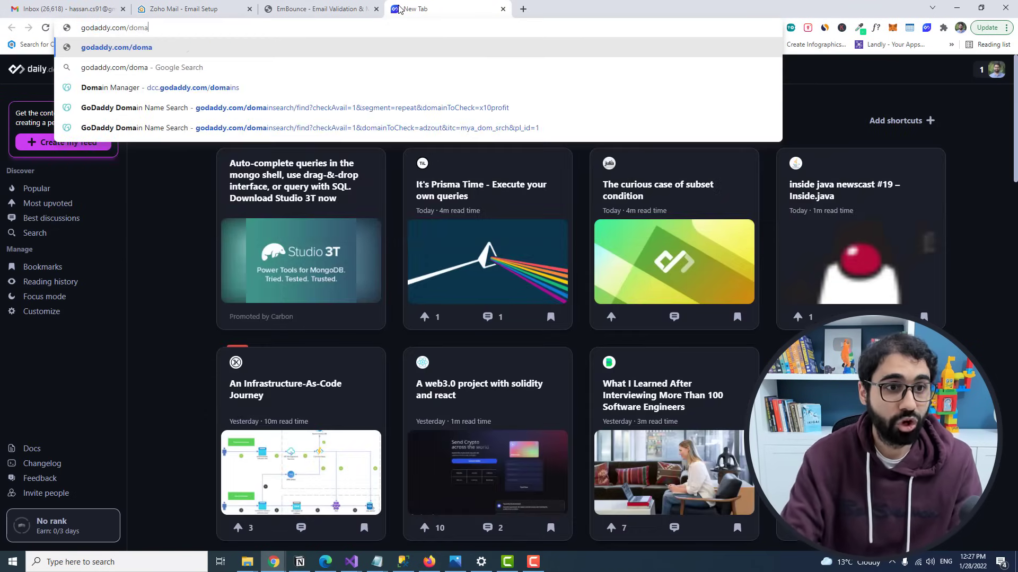
{"action": "key", "text": "Down"}
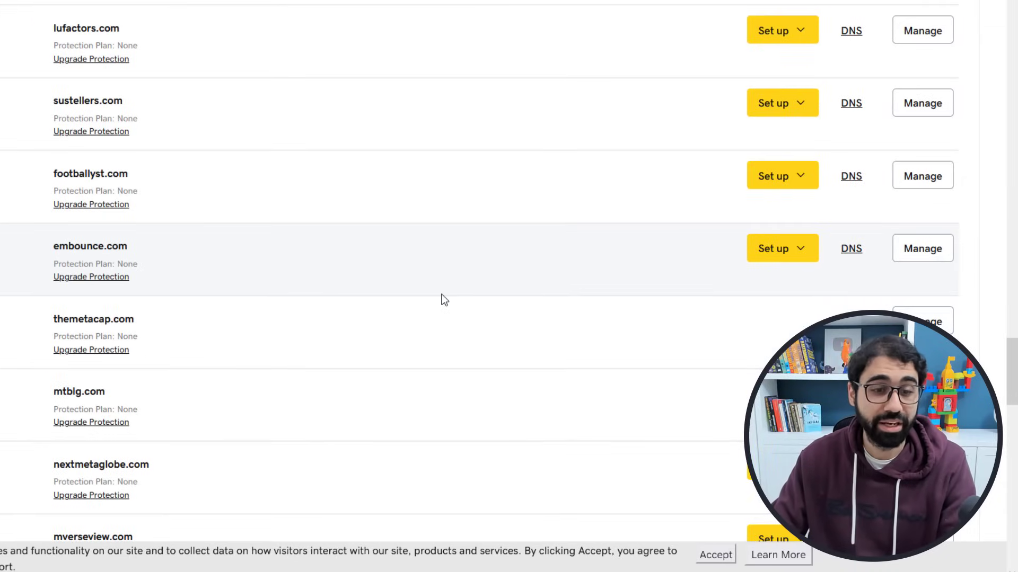
{"action": "left_click", "coordinate": [714, 554]}
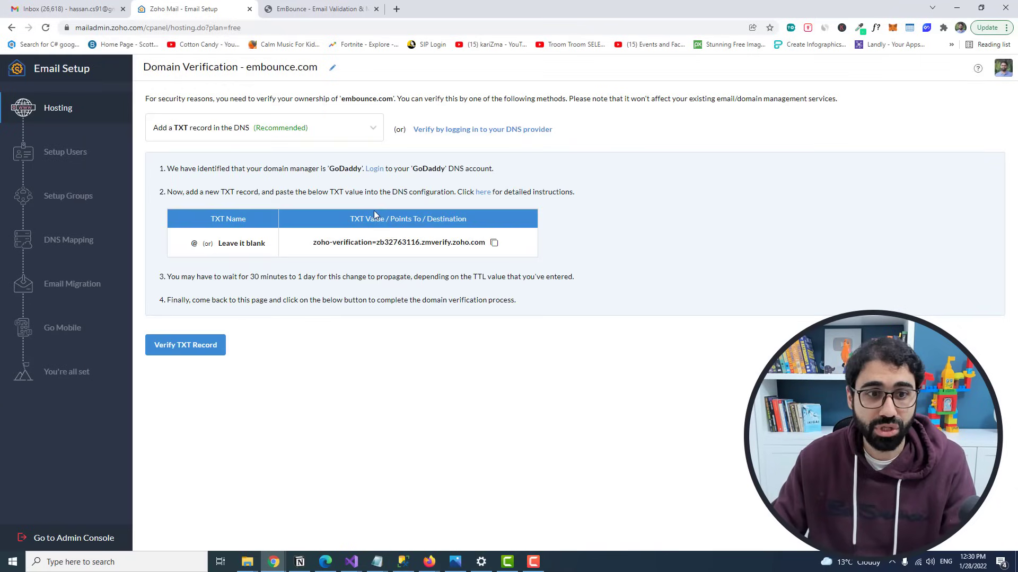
{"action": "left_click", "coordinate": [494, 244]}
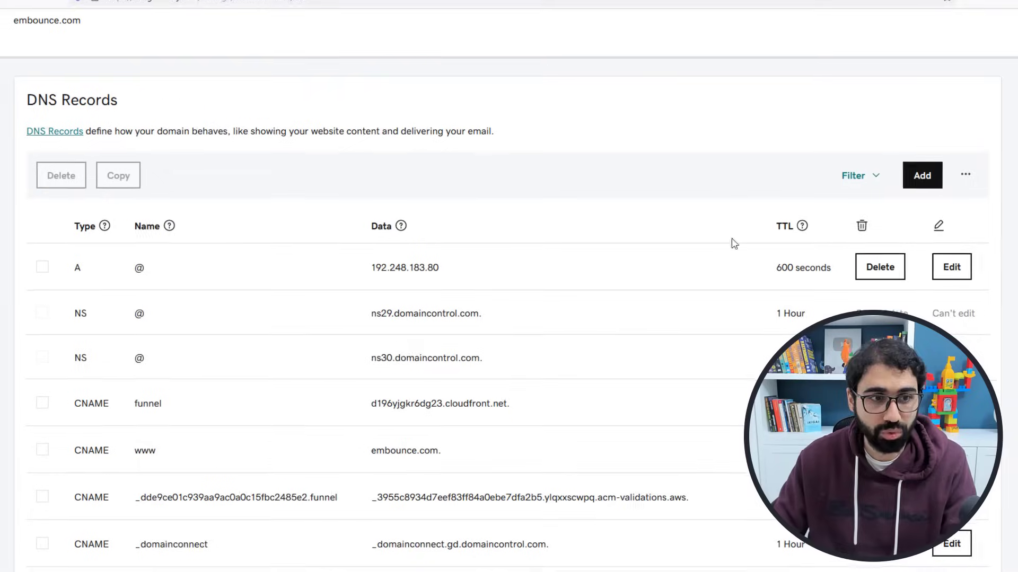
Step: Save a TXT record named @ holding the Zoho value in embounce.com's GoDaddy DNS, then return to Zoho
{"action": "left_click", "coordinate": [918, 174]}
{"action": "left_click", "coordinate": [179, 279]}
{"action": "scroll", "coordinate": [79, 414], "scroll_direction": "down", "scroll_amount": 1}
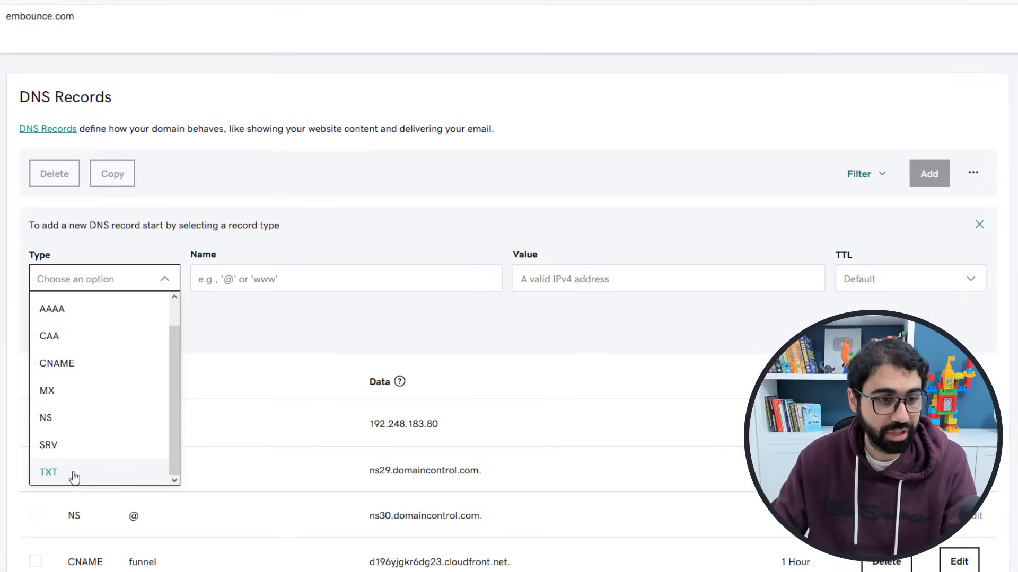
{"action": "left_click", "coordinate": [73, 476]}
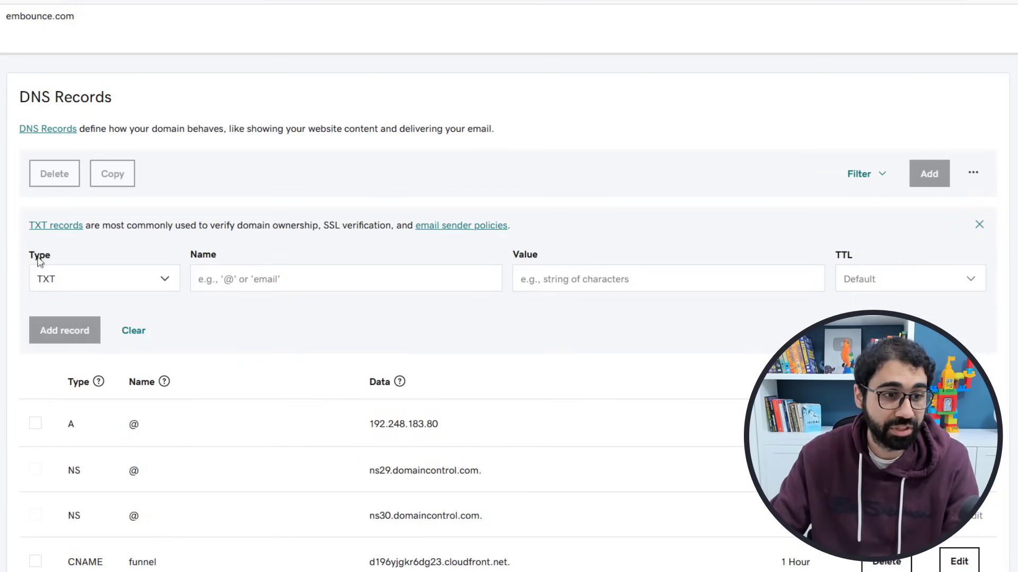
{"action": "left_click", "coordinate": [271, 276]}
{"action": "type", "text": "@"}
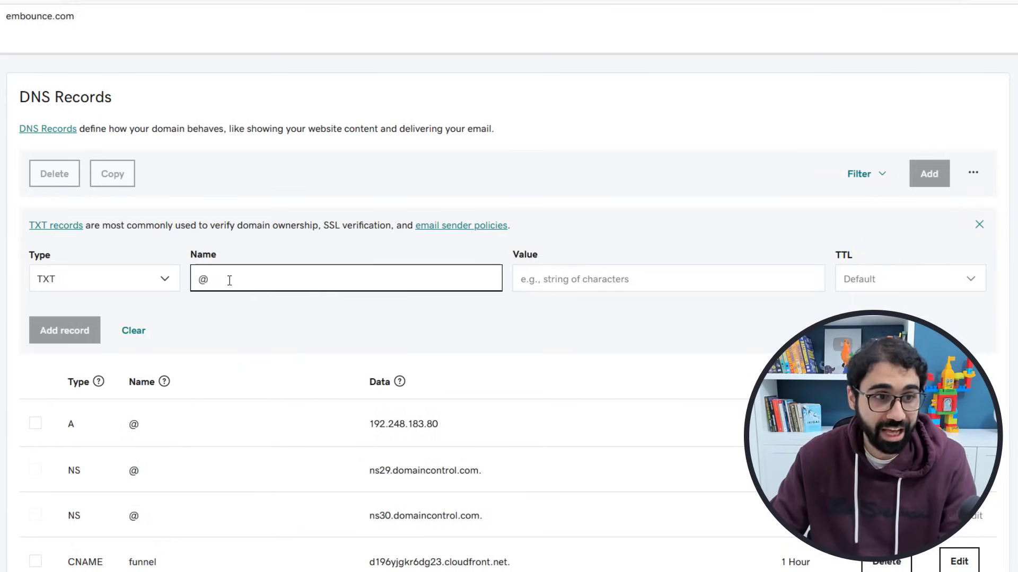
{"action": "left_click", "coordinate": [618, 280]}
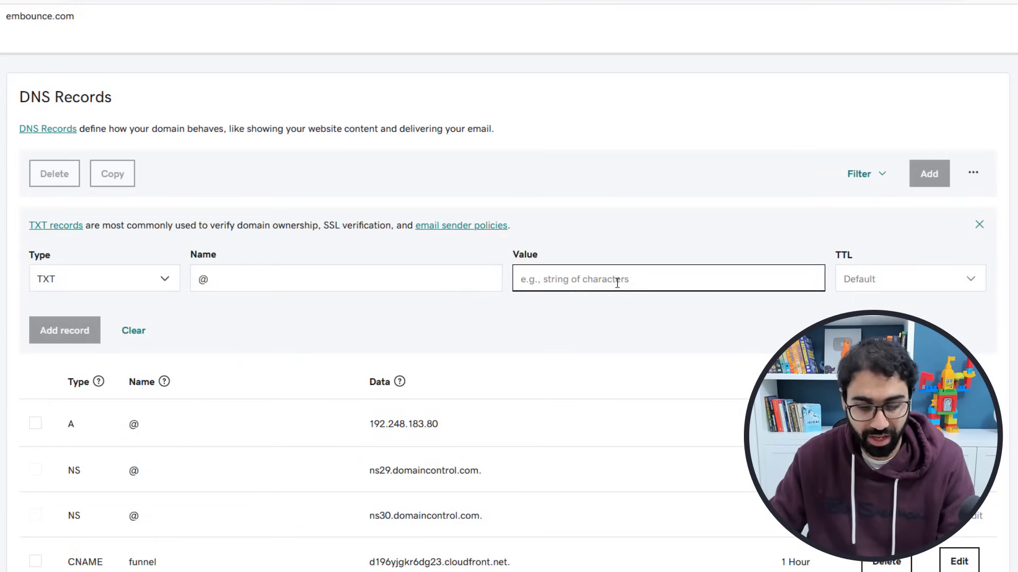
{"action": "key", "text": "ctrl+v"}
{"action": "left_click", "coordinate": [64, 328]}
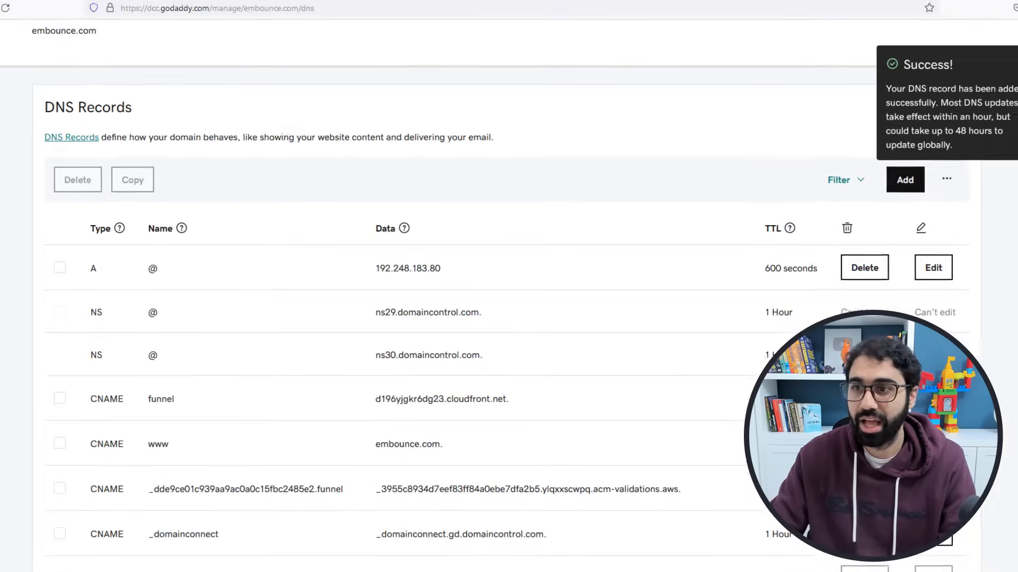
{"action": "key", "text": "alt+Tab"}
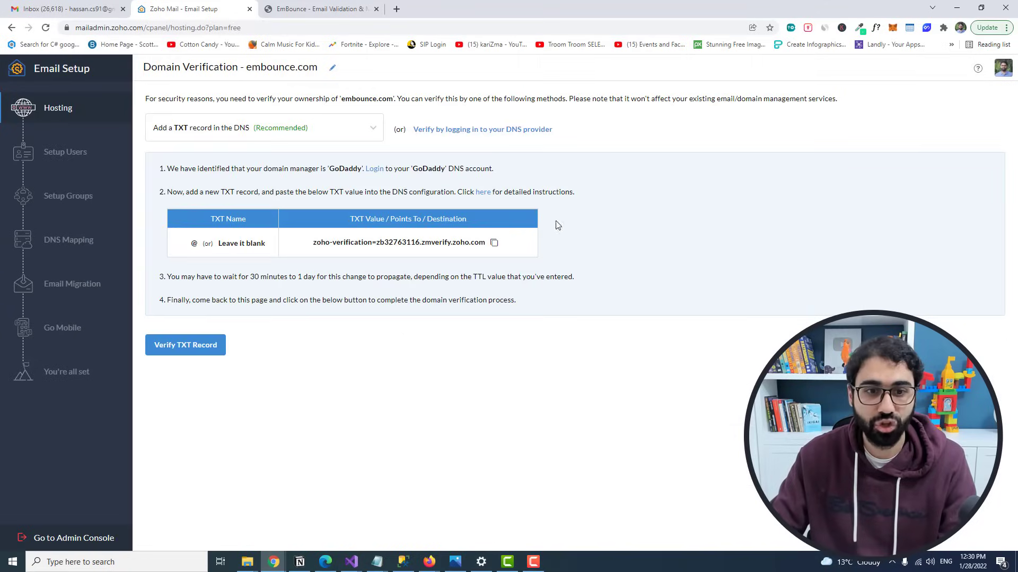
Step: Verify embounce.com through the TXT record and clear the prefilled admin username
{"action": "left_click", "coordinate": [190, 351]}
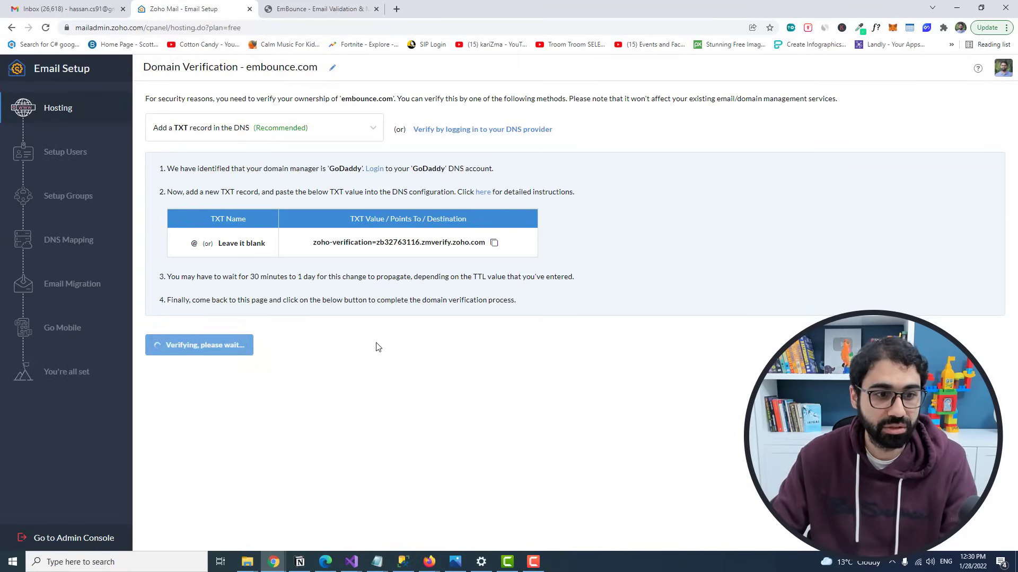
{"action": "triple_click", "coordinate": [536, 371]}
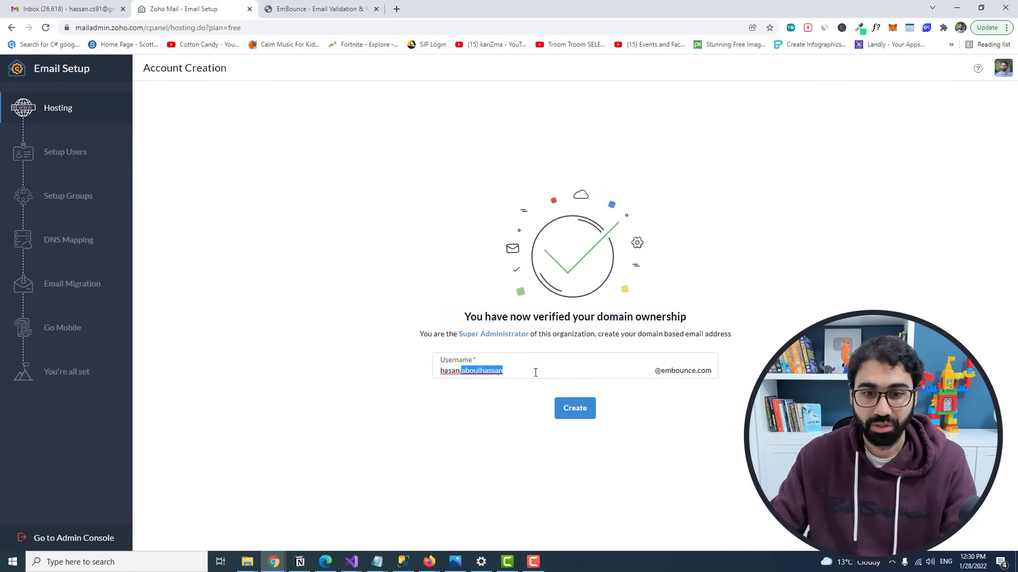
{"action": "key", "text": "BackSpace"}
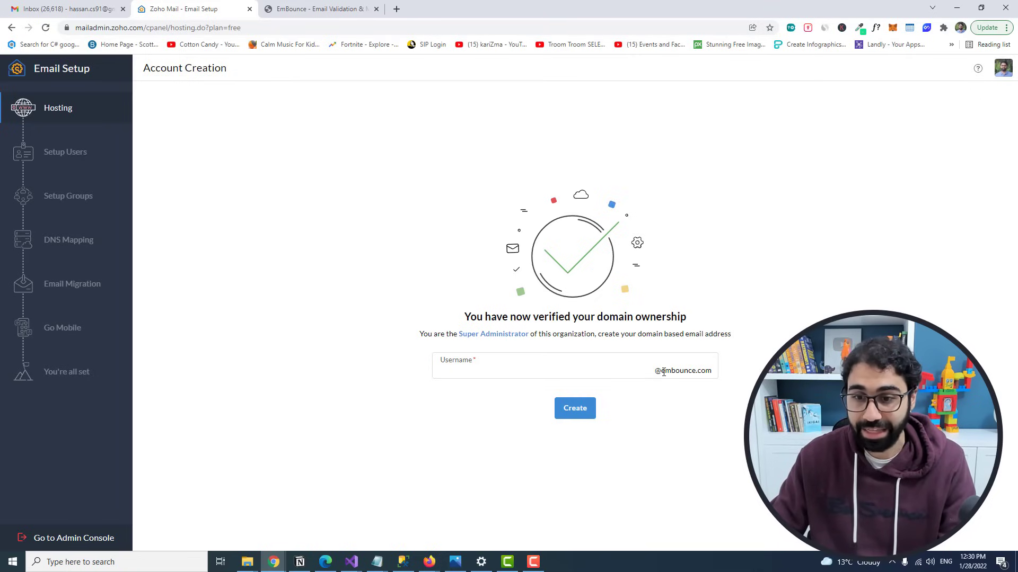
{"action": "key", "text": "ctrl+z"}
{"action": "key", "text": "BackSpace"}
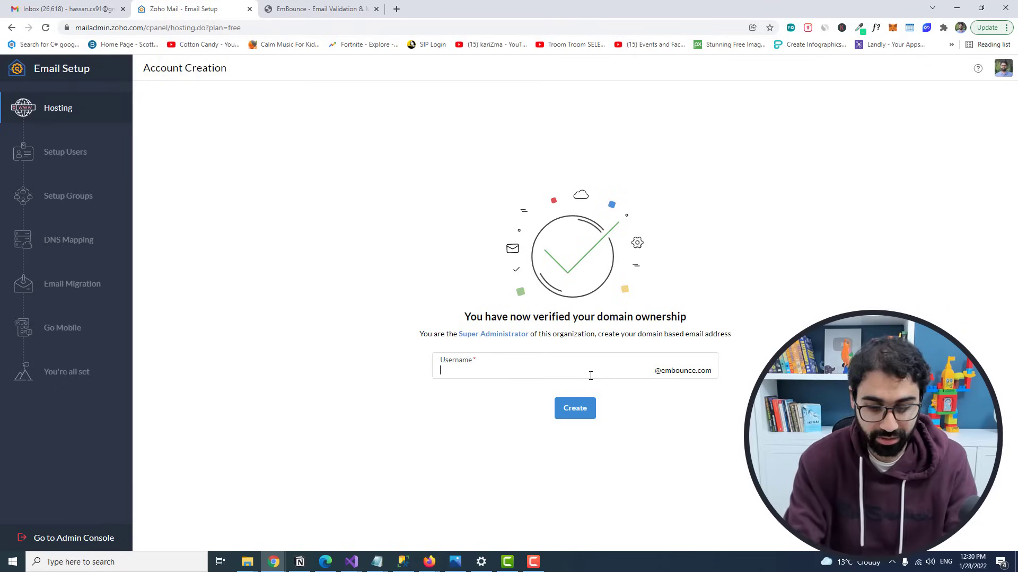
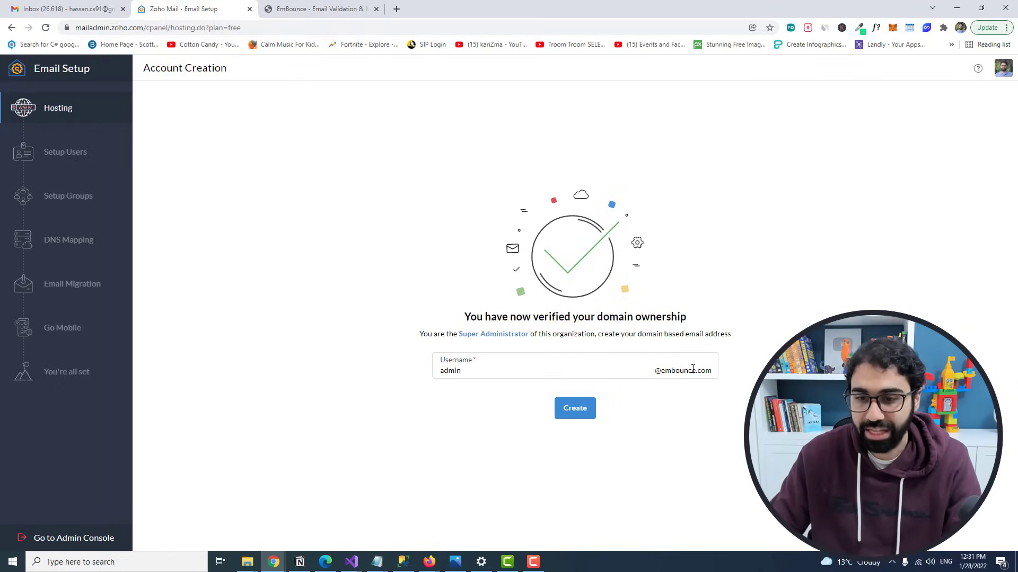
Step: Create the domain's admin mailbox, skip group setup, and proceed to DNS mapping
{"action": "left_click", "coordinate": [583, 411]}
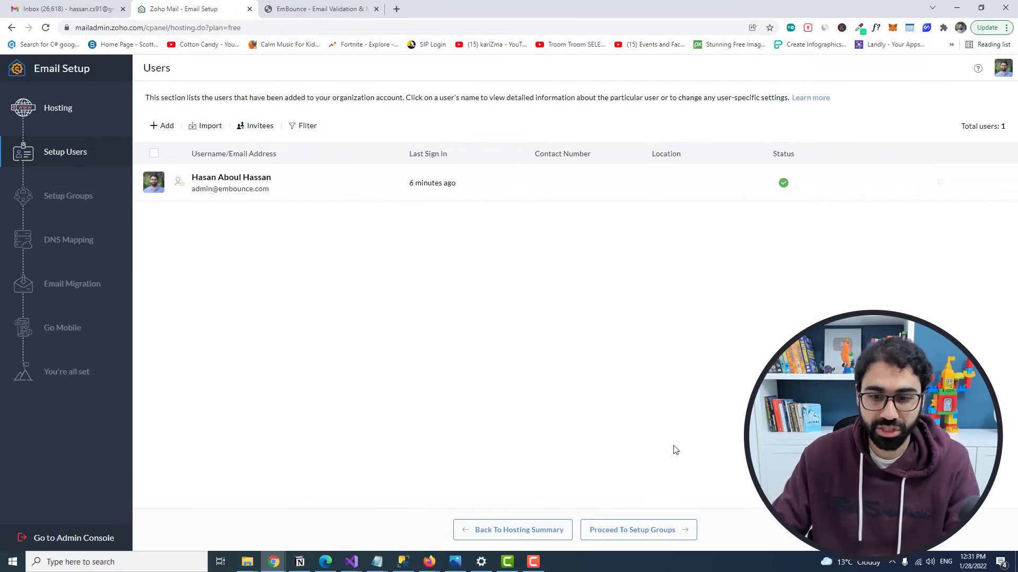
{"action": "left_click", "coordinate": [619, 530]}
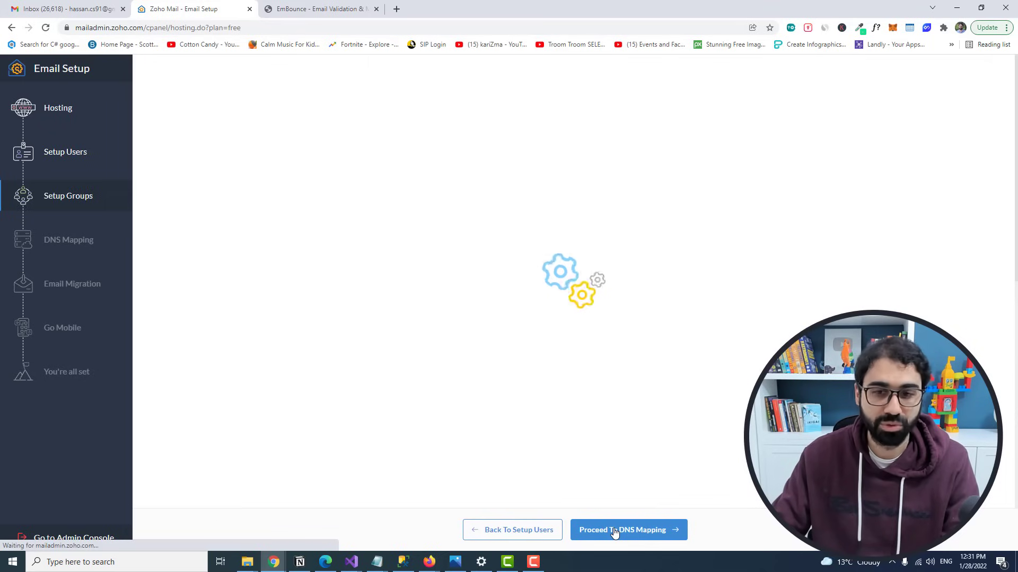
{"action": "left_click", "coordinate": [645, 531]}
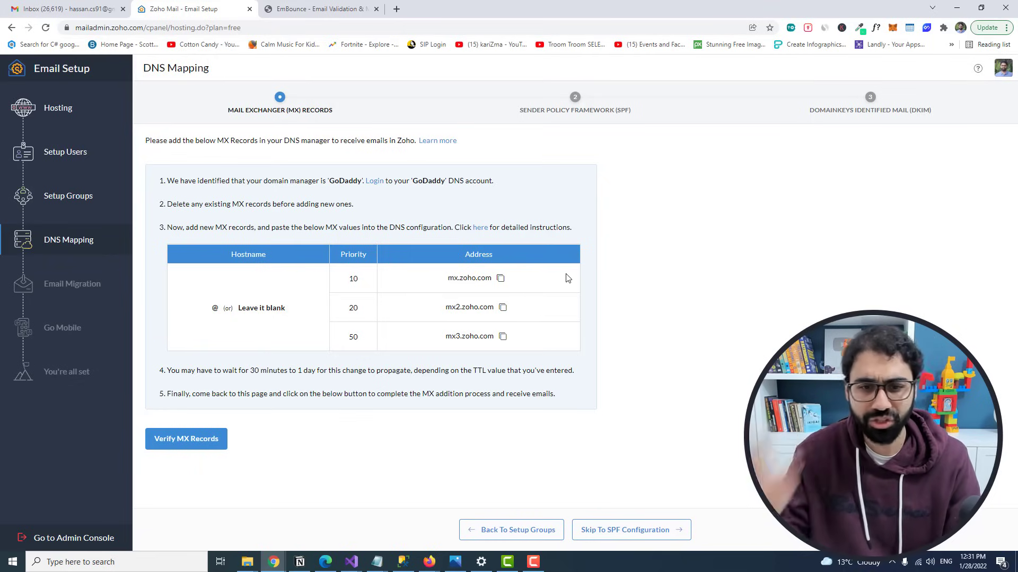
Step: Add a GoDaddy MX record for @ pointing to mx.zoho.com with priority 10
{"action": "left_click", "coordinate": [501, 280]}
{"action": "mouse_move", "coordinate": [430, 562]}
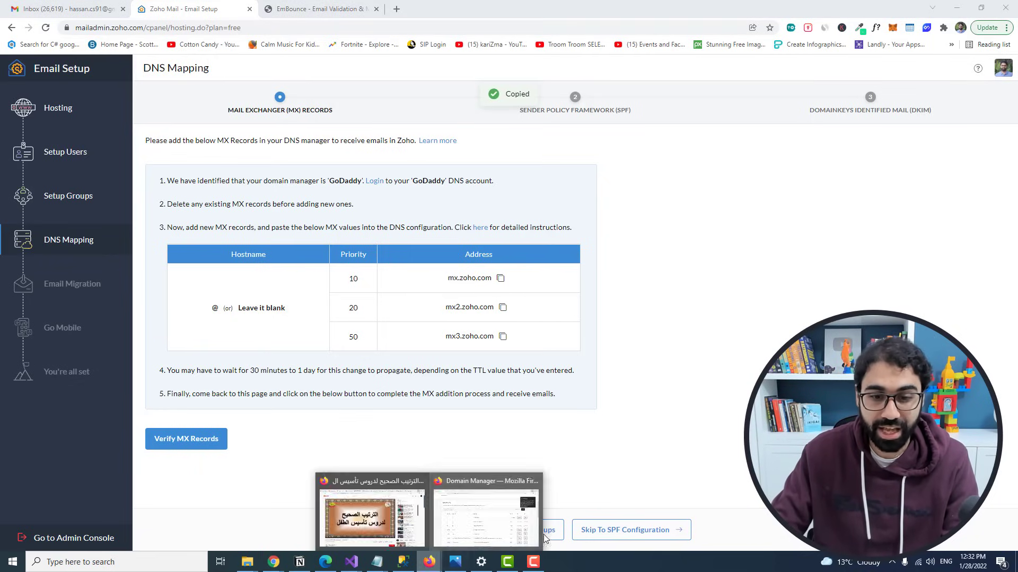
{"action": "left_click", "coordinate": [496, 506]}
{"action": "left_click", "coordinate": [179, 286]}
{"action": "left_click", "coordinate": [141, 395]}
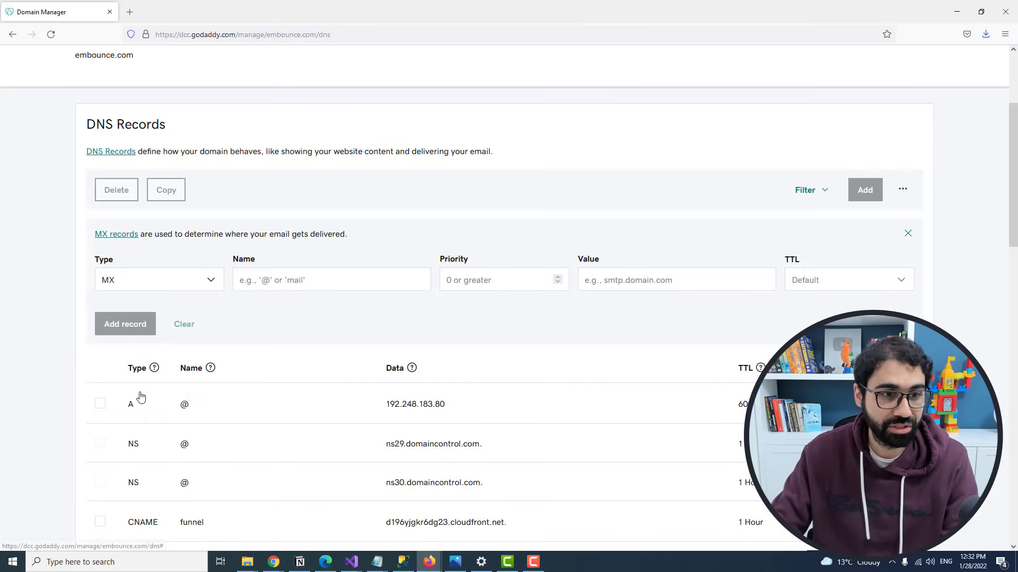
{"action": "left_click", "coordinate": [406, 281]}
{"action": "type", "text": "@"}
{"action": "left_click", "coordinate": [464, 279]}
{"action": "type", "text": "10"}
{"action": "left_click", "coordinate": [634, 276]}
{"action": "key", "text": "ctrl+v"}
{"action": "left_click", "coordinate": [125, 324]}
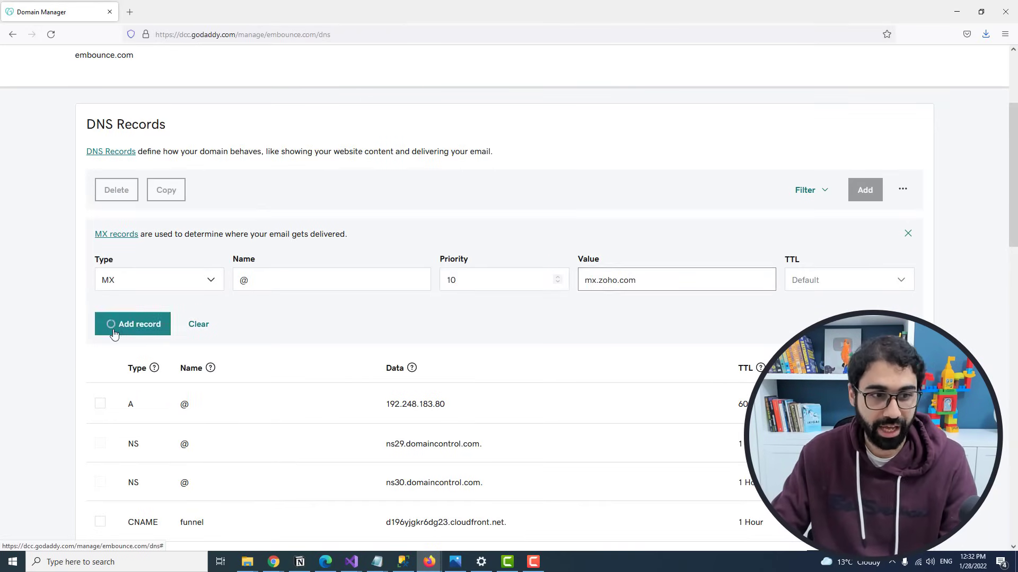
{"action": "mouse_move", "coordinate": [274, 562]}
Step: Add a second MX record for @ pointing to mx2.zoho.com with priority 20
{"action": "left_click", "coordinate": [859, 517]}
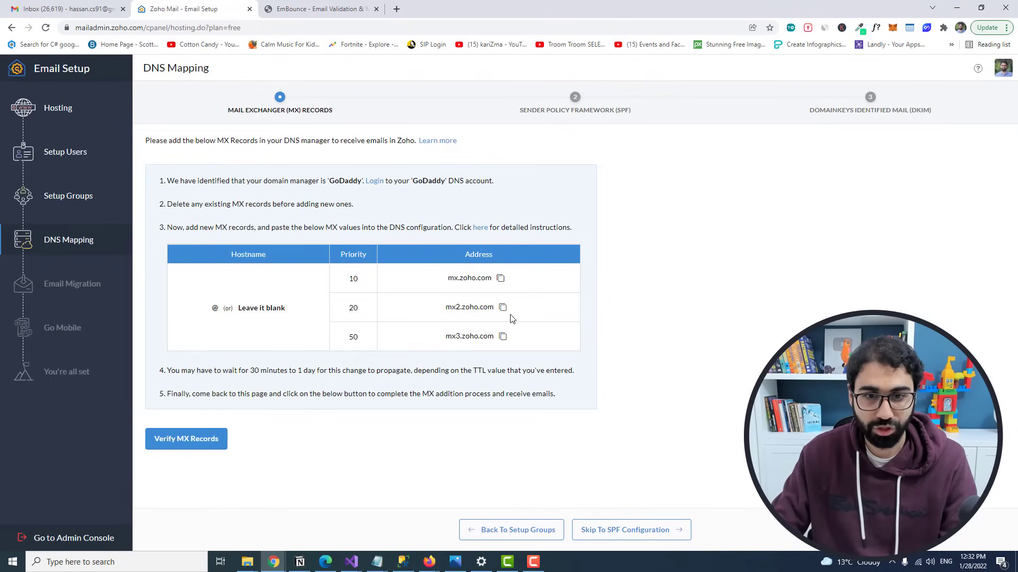
{"action": "left_click", "coordinate": [503, 308]}
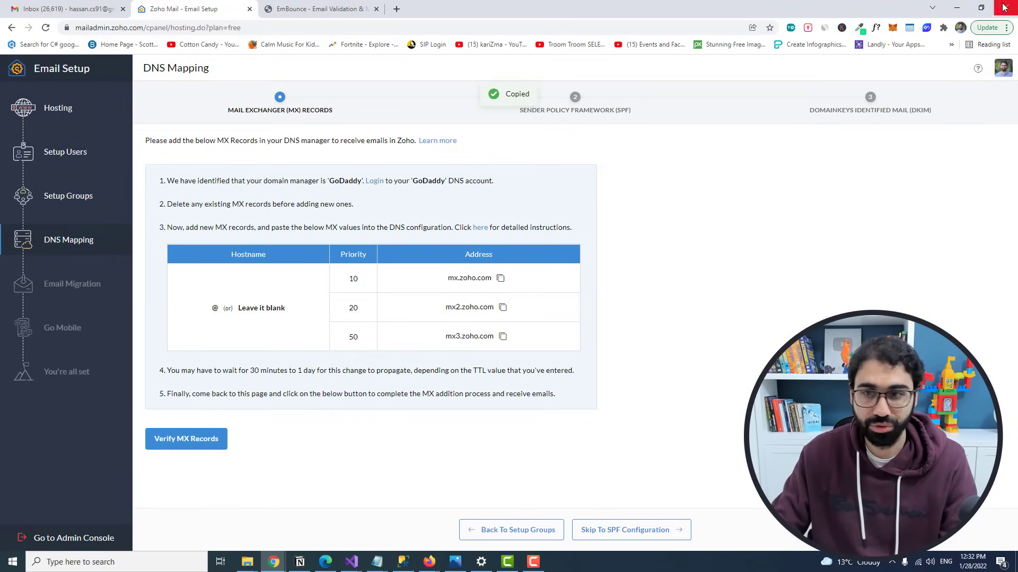
{"action": "left_click", "coordinate": [957, 9]}
{"action": "left_click", "coordinate": [864, 190]}
{"action": "left_click", "coordinate": [133, 274]}
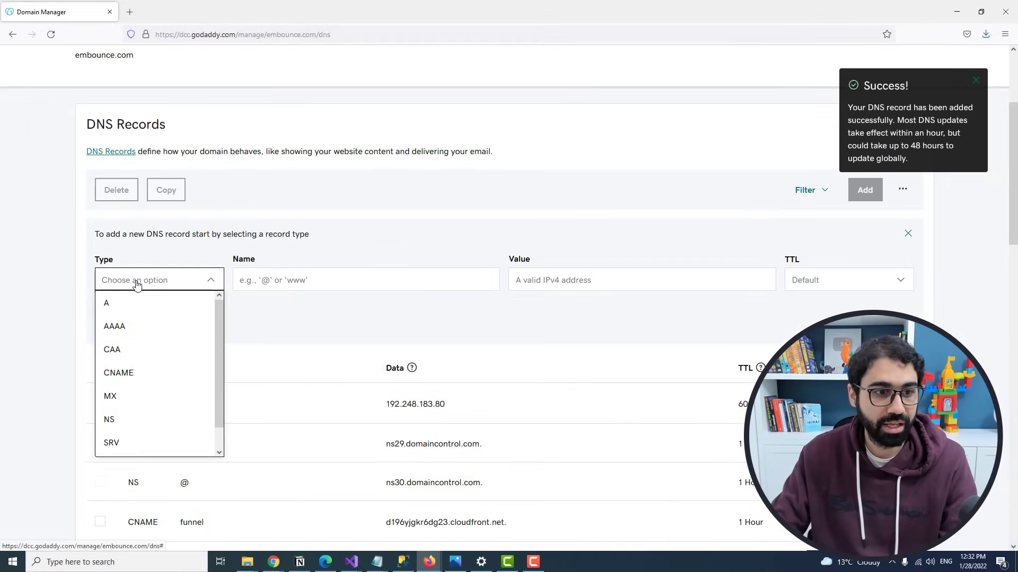
{"action": "left_click", "coordinate": [132, 395]}
{"action": "left_click", "coordinate": [493, 280]}
{"action": "type", "text": "20"}
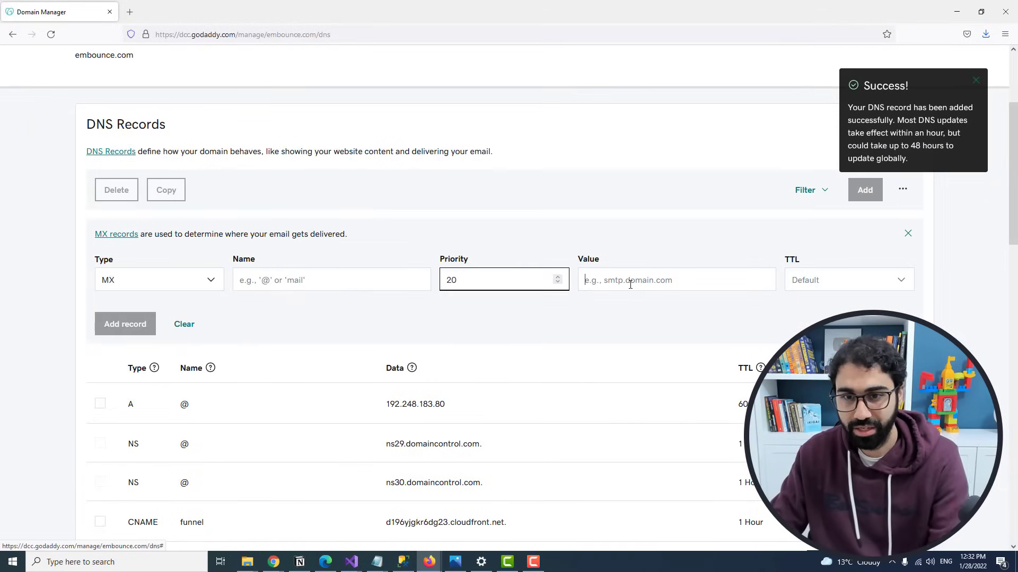
{"action": "left_click", "coordinate": [629, 280]}
{"action": "key", "text": "ctrl+v"}
{"action": "left_click", "coordinate": [364, 282]}
{"action": "type", "text": "@"}
{"action": "left_click", "coordinate": [125, 324]}
Step: Add a third MX record for @ pointing to mx3.zoho.com with priority 50
{"action": "left_click", "coordinate": [274, 562]}
{"action": "left_click", "coordinate": [683, 522]}
{"action": "left_click", "coordinate": [502, 338]}
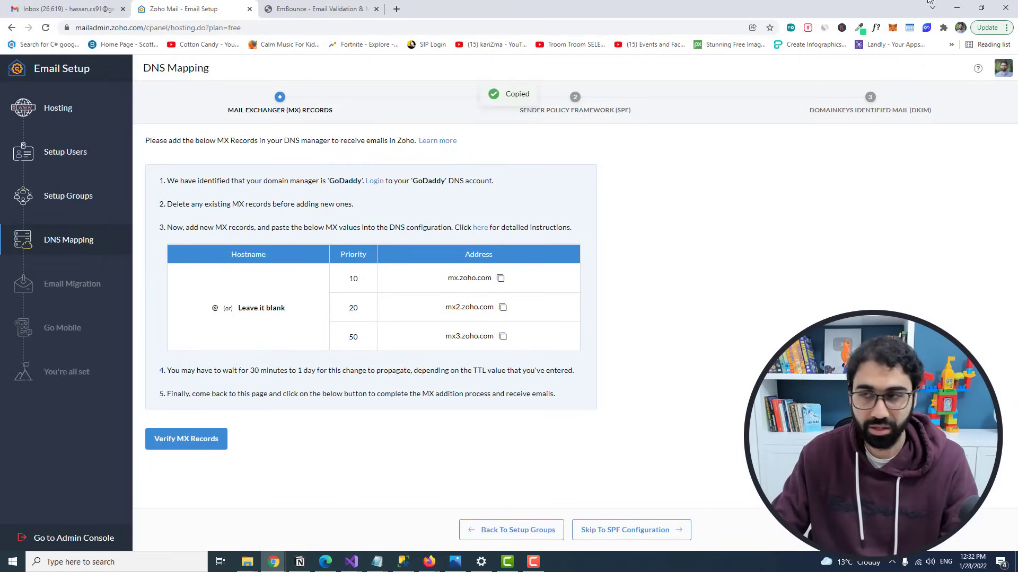
{"action": "key", "text": "alt+Tab"}
{"action": "left_click", "coordinate": [865, 189]}
{"action": "left_click", "coordinate": [157, 289]}
{"action": "left_click", "coordinate": [113, 395]}
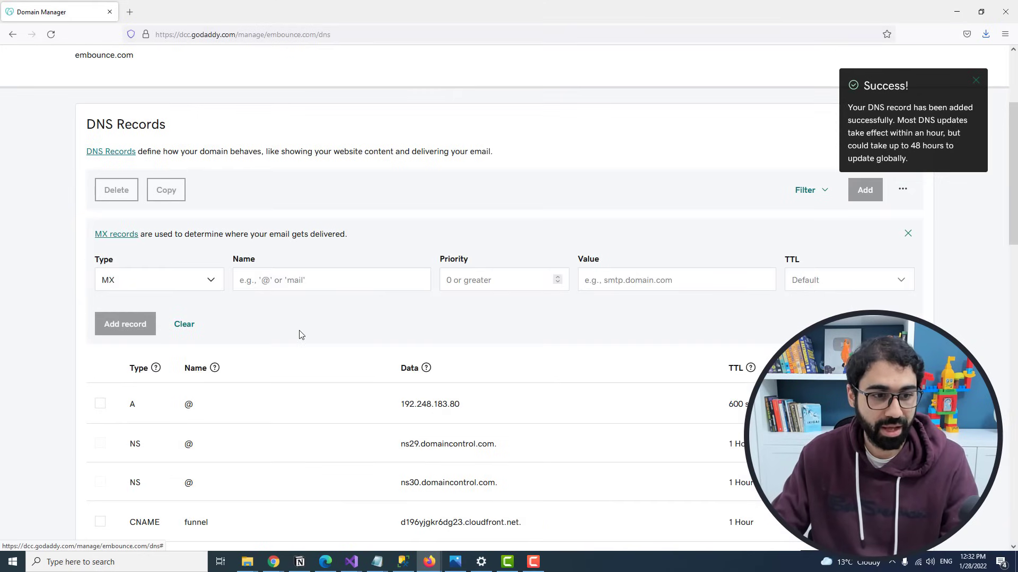
{"action": "left_click", "coordinate": [329, 280]}
{"action": "type", "text": "@"}
{"action": "left_click", "coordinate": [487, 280]}
{"action": "type", "text": "50"}
{"action": "left_click", "coordinate": [666, 278]}
{"action": "key", "text": "ctrl+v"}
{"action": "left_click", "coordinate": [132, 325]}
Step: Check the second page of GoDaddy DNS records, then return to Zoho's DNS mapping
{"action": "scroll", "coordinate": [336, 304], "scroll_direction": "down", "scroll_amount": 6}
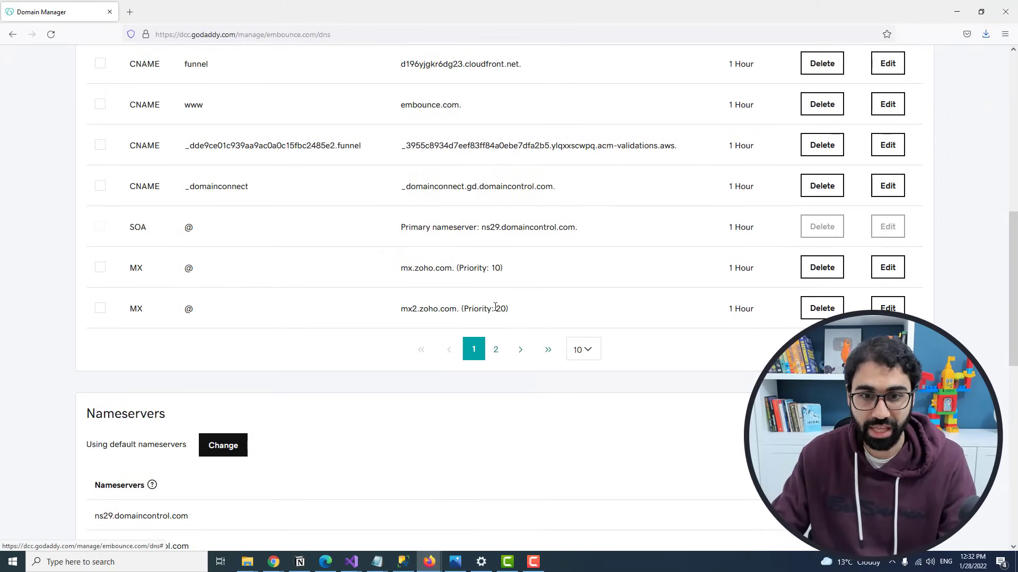
{"action": "left_click", "coordinate": [496, 349]}
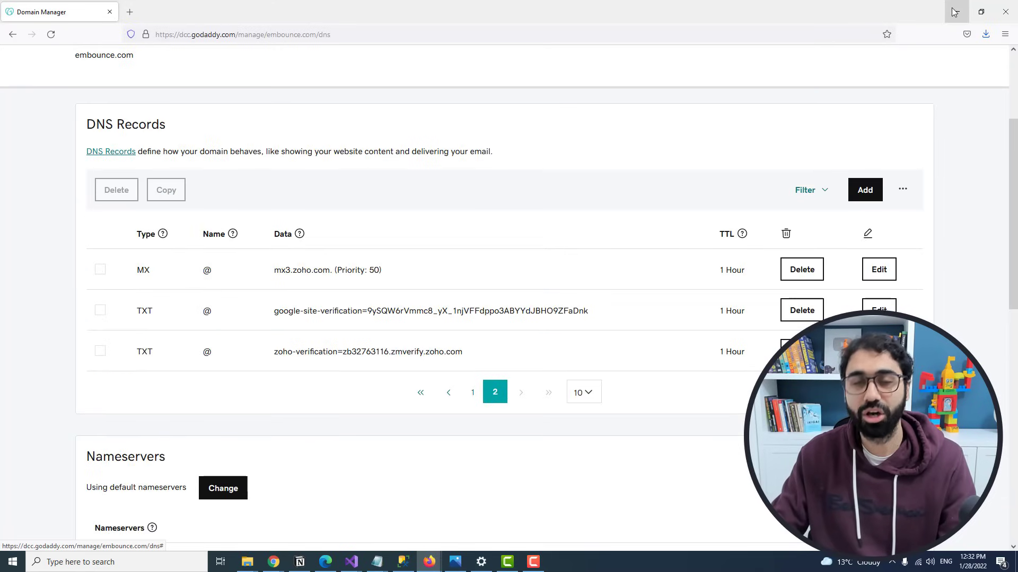
{"action": "mouse_move", "coordinate": [273, 562]}
{"action": "left_click", "coordinate": [522, 519]}
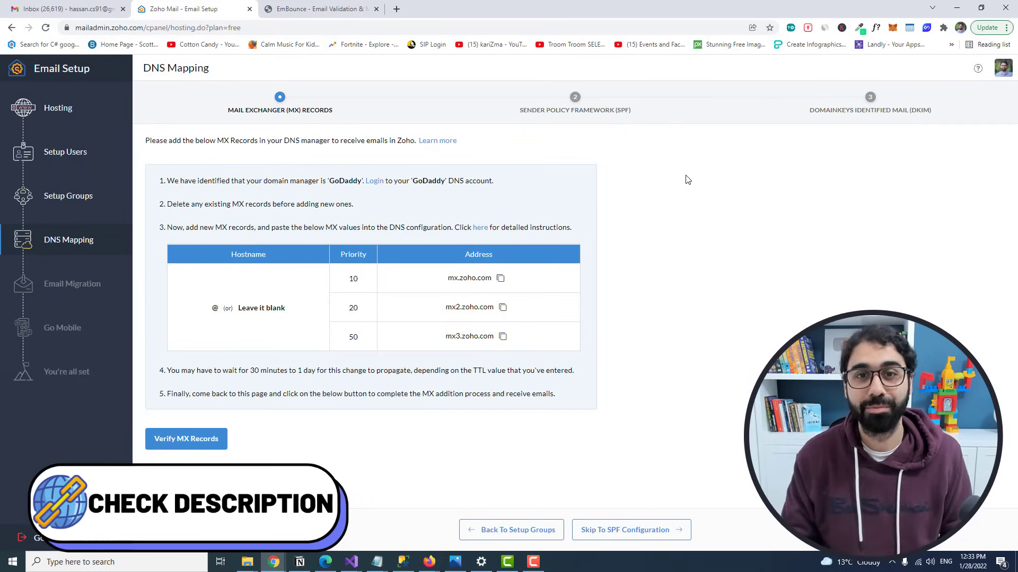
Step: Verify the MX records, advance to SPF configuration, and copy the SPF TXT value
{"action": "left_click", "coordinate": [216, 447]}
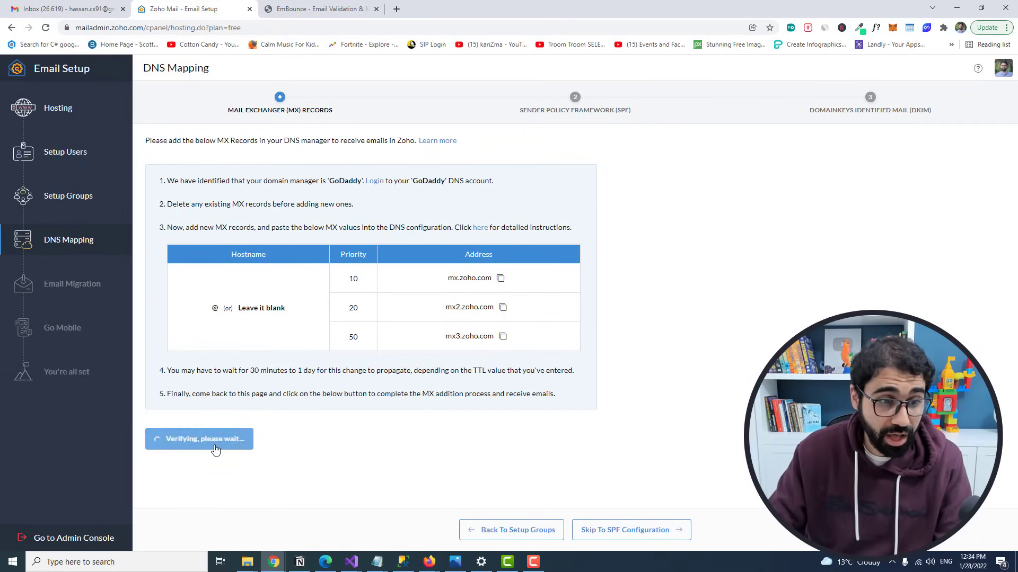
{"action": "left_click", "coordinate": [657, 528]}
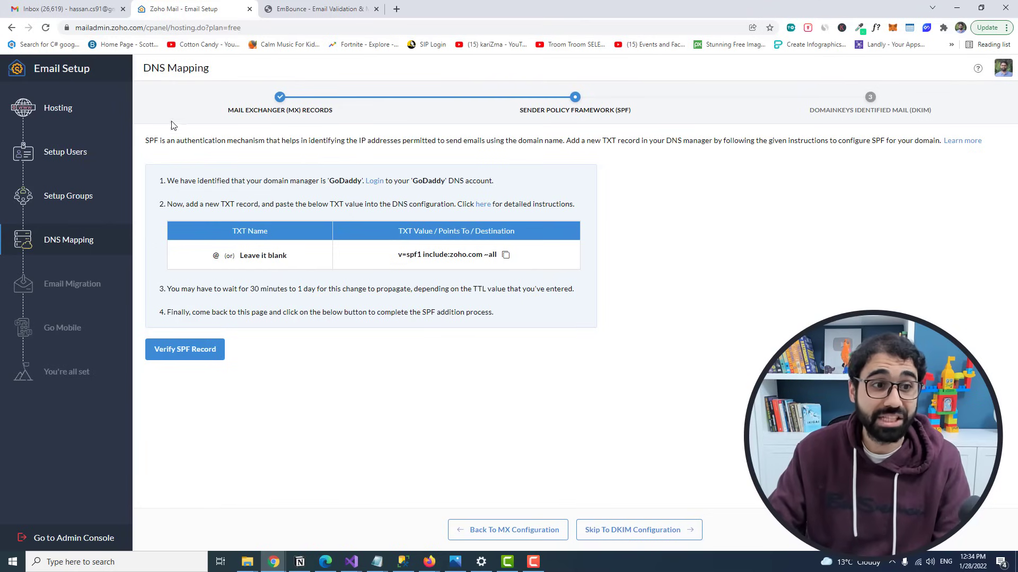
{"action": "left_click_drag", "start_coordinate": [146, 140], "coordinate": [159, 140]}
{"action": "left_click", "coordinate": [167, 138]}
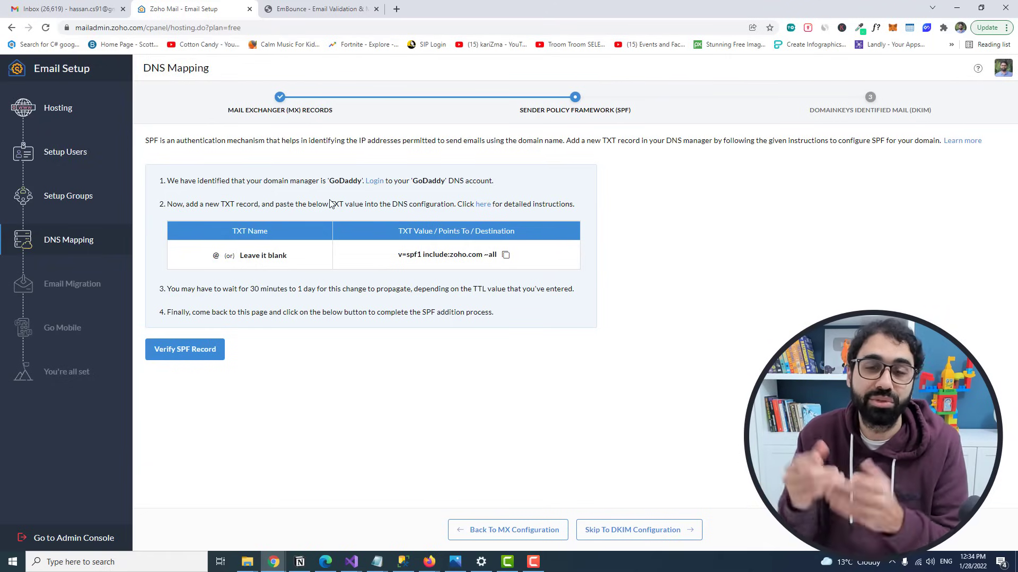
{"action": "left_click", "coordinate": [505, 255]}
Step: Add a GoDaddy TXT record for @ with value v=spf1 include:zoho.com ~all
{"action": "mouse_move", "coordinate": [430, 562]}
{"action": "left_click", "coordinate": [483, 506]}
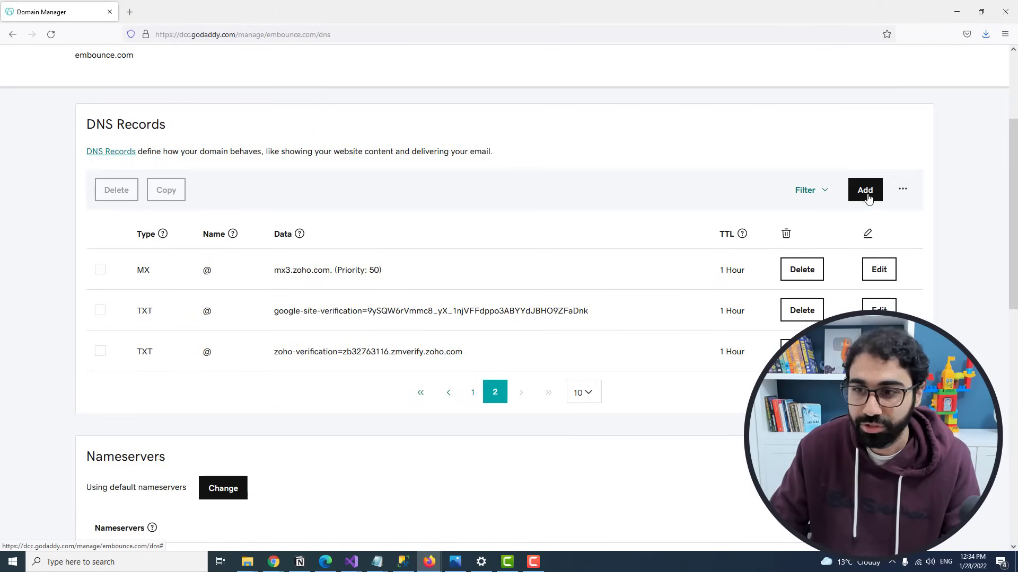
{"action": "left_click", "coordinate": [864, 190]}
{"action": "left_click", "coordinate": [159, 280]}
{"action": "scroll", "coordinate": [133, 424], "scroll_direction": "down", "scroll_amount": 2}
{"action": "left_click", "coordinate": [131, 448]}
{"action": "left_click", "coordinate": [364, 278]}
{"action": "type", "text": "@"}
{"action": "left_click", "coordinate": [538, 279]}
{"action": "key", "text": "ctrl+v"}
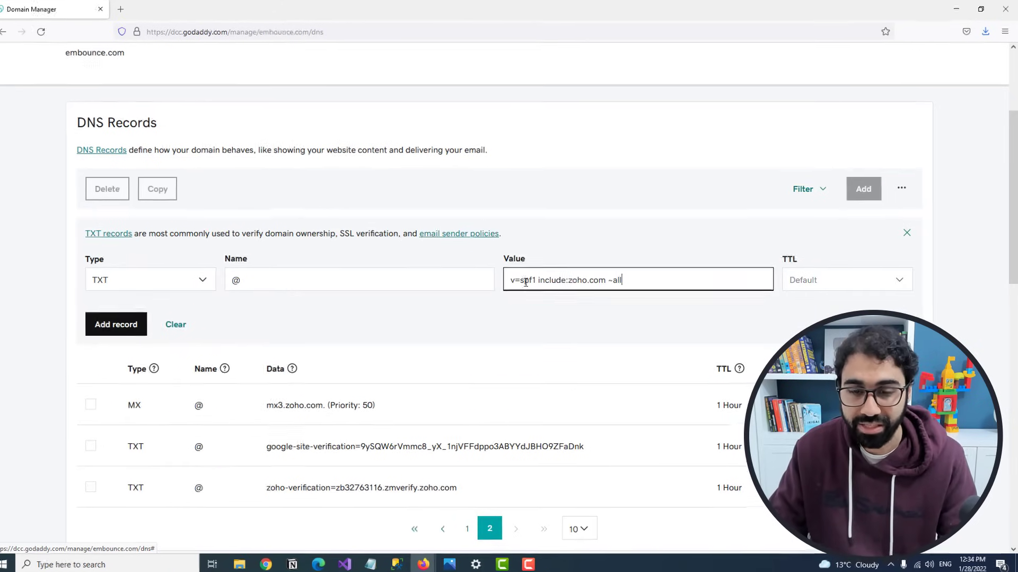
{"action": "left_click_drag", "start_coordinate": [530, 281], "coordinate": [563, 278]}
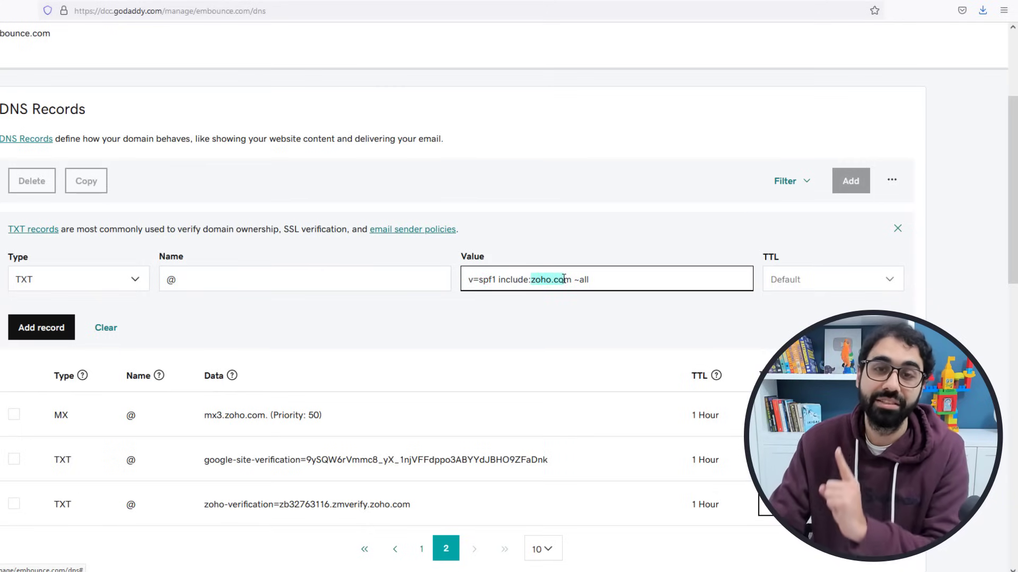
{"action": "left_click_drag", "start_coordinate": [575, 280], "coordinate": [585, 279]}
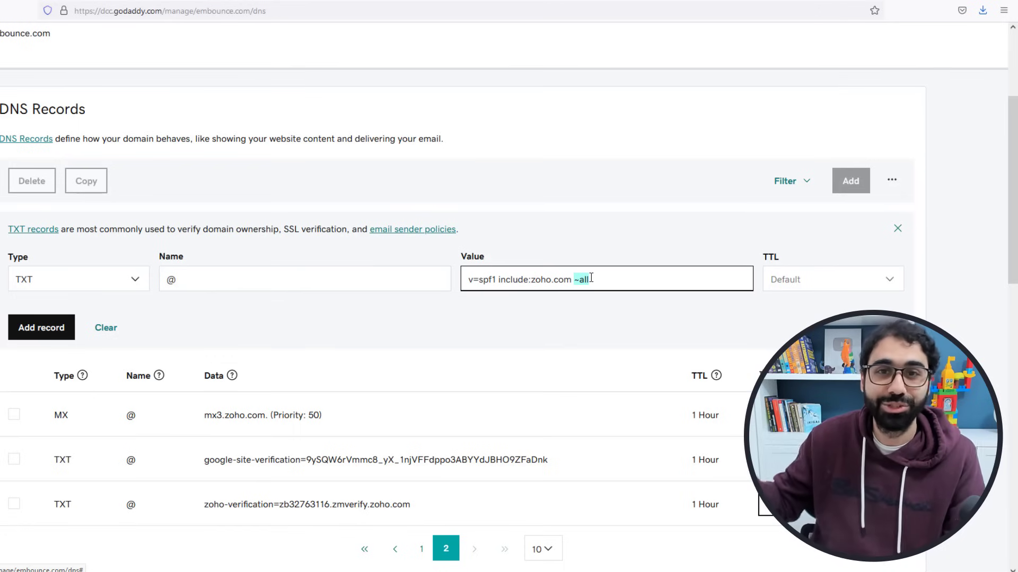
{"action": "left_click", "coordinate": [62, 337]}
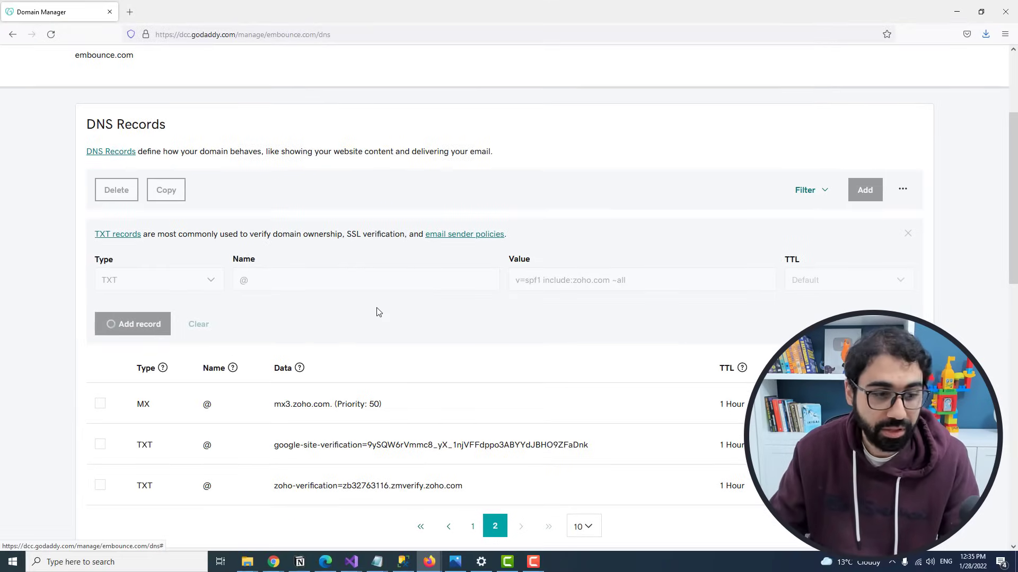
Step: Run Zoho's SPF record verification check
{"action": "left_click", "coordinate": [274, 562]}
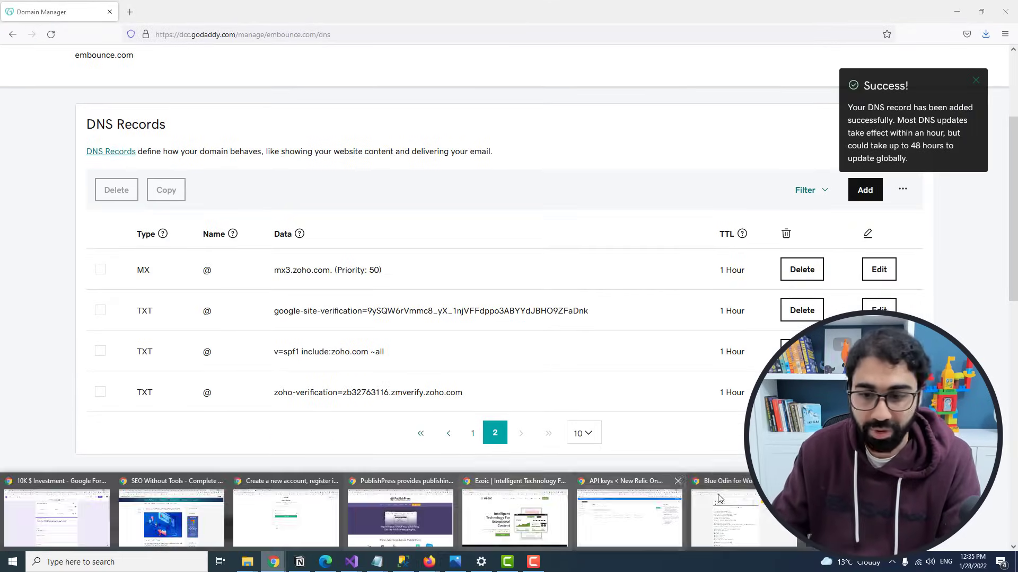
{"action": "left_click", "coordinate": [171, 520]}
{"action": "left_click", "coordinate": [187, 352]}
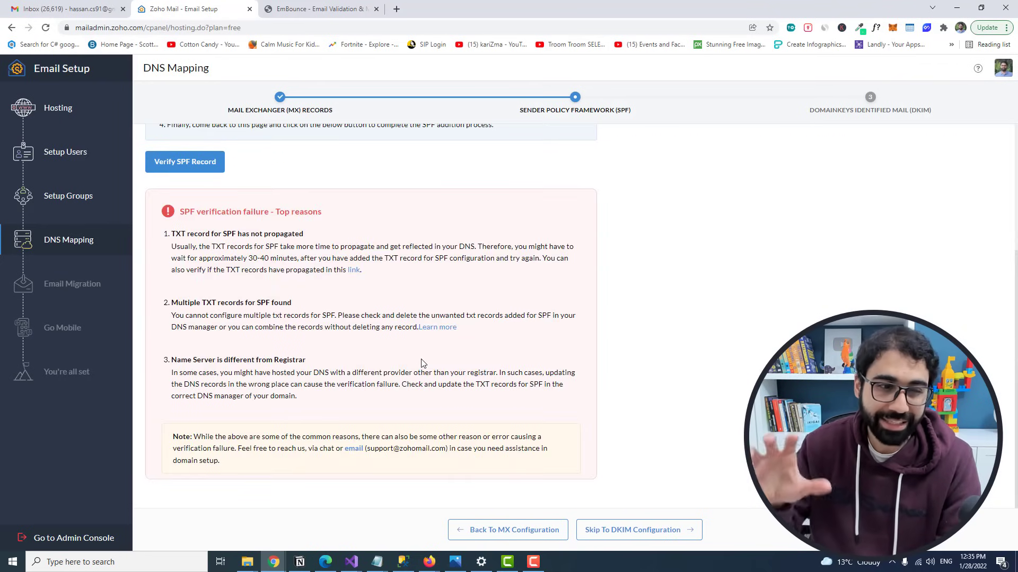
Step: Scroll past the SPF verification failure and skip to DKIM configuration
{"action": "scroll", "coordinate": [426, 366], "scroll_direction": "up", "scroll_amount": 4}
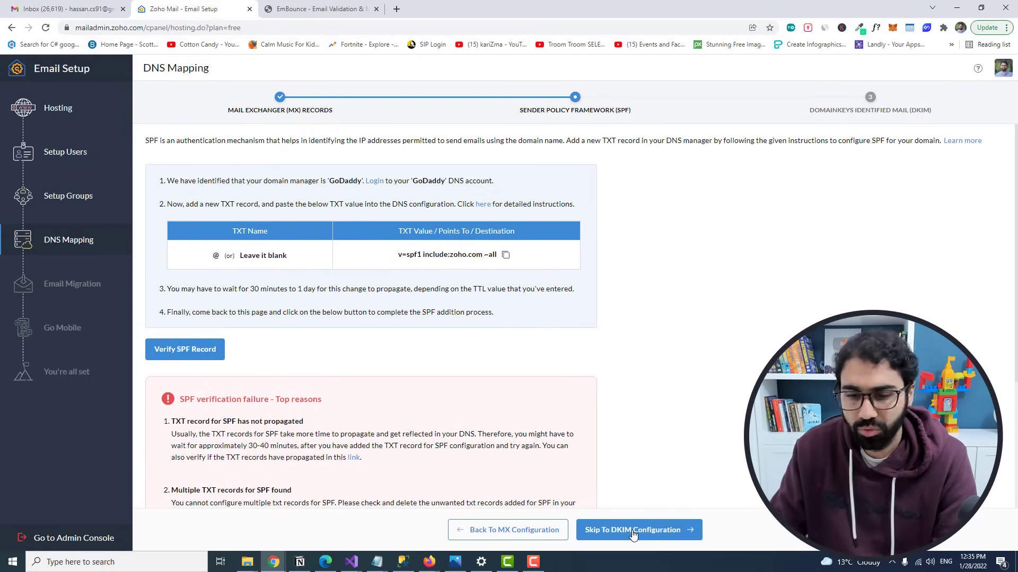
{"action": "left_click", "coordinate": [658, 531]}
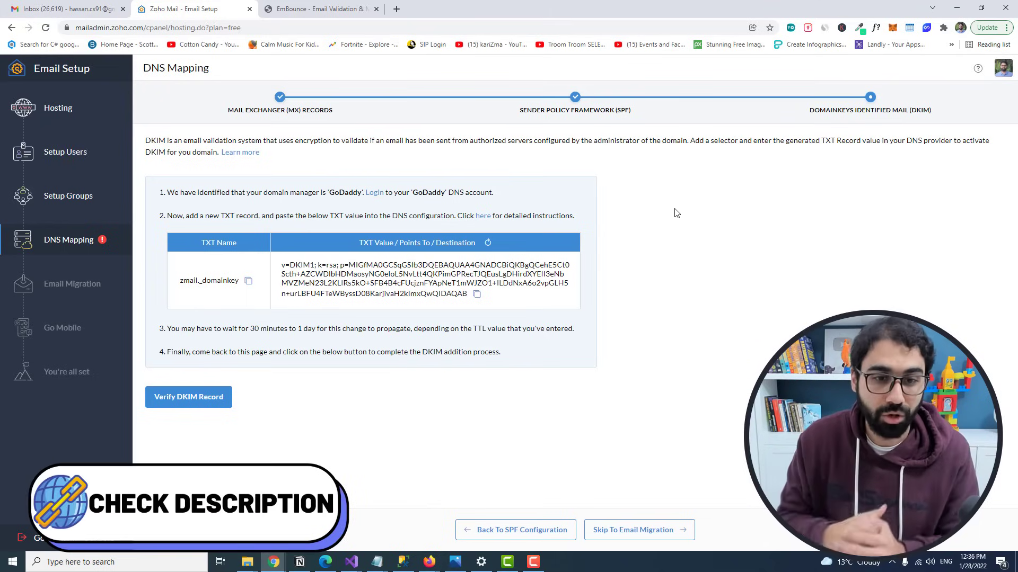
Step: Add a GoDaddy TXT record named zmail._domainkey holding Zoho's DKIM key
{"action": "left_click", "coordinate": [477, 294]}
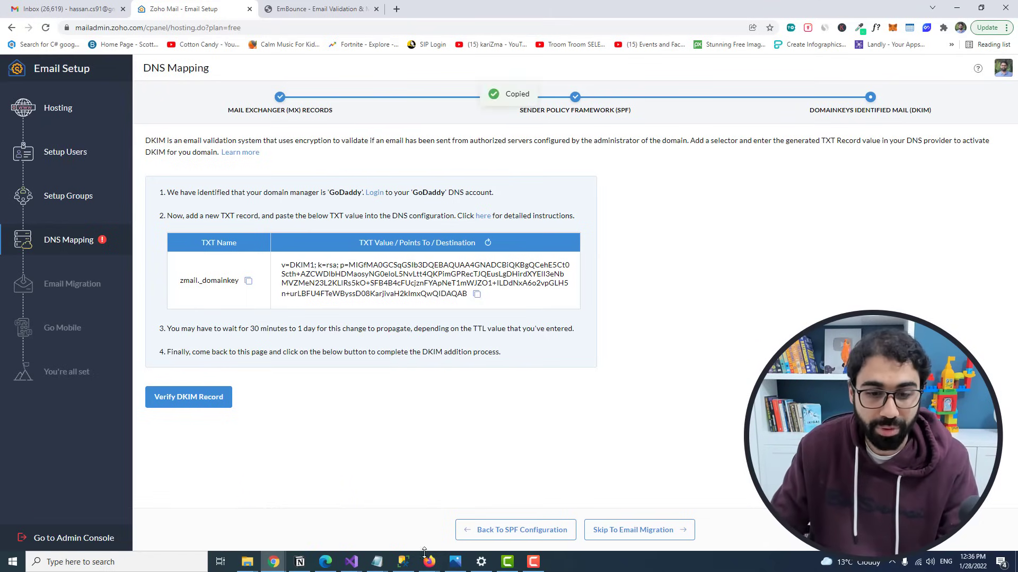
{"action": "left_click", "coordinate": [428, 562]}
{"action": "left_click", "coordinate": [864, 190]}
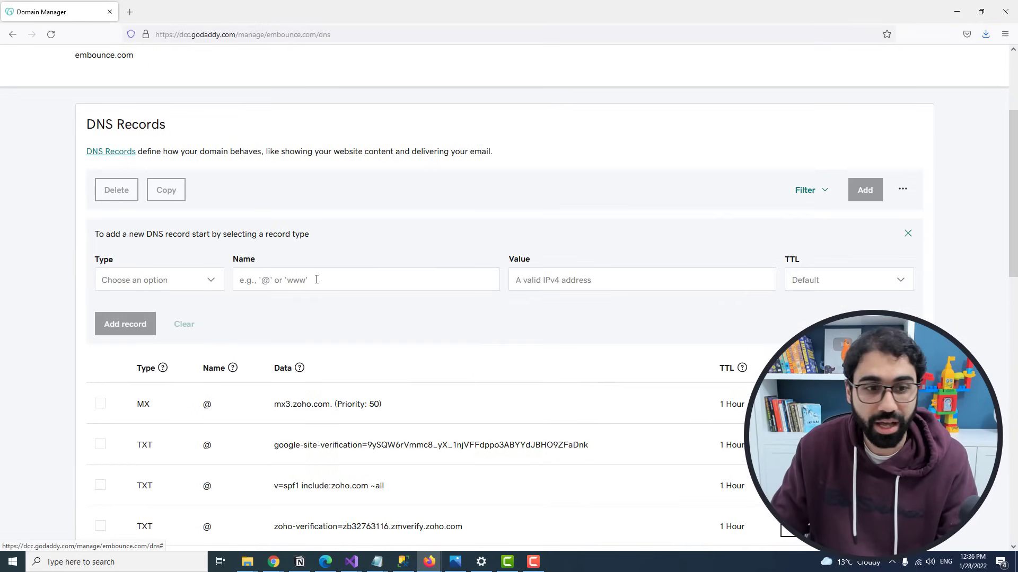
{"action": "left_click", "coordinate": [186, 292]}
{"action": "left_click", "coordinate": [553, 282]}
{"action": "key", "text": "ctrl+v"}
{"action": "key", "text": "alt+Tab"}
{"action": "left_click", "coordinate": [248, 281]}
{"action": "left_click", "coordinate": [957, 11]}
{"action": "left_click", "coordinate": [314, 279]}
{"action": "key", "text": "ctrl+v"}
{"action": "left_click", "coordinate": [142, 325]}
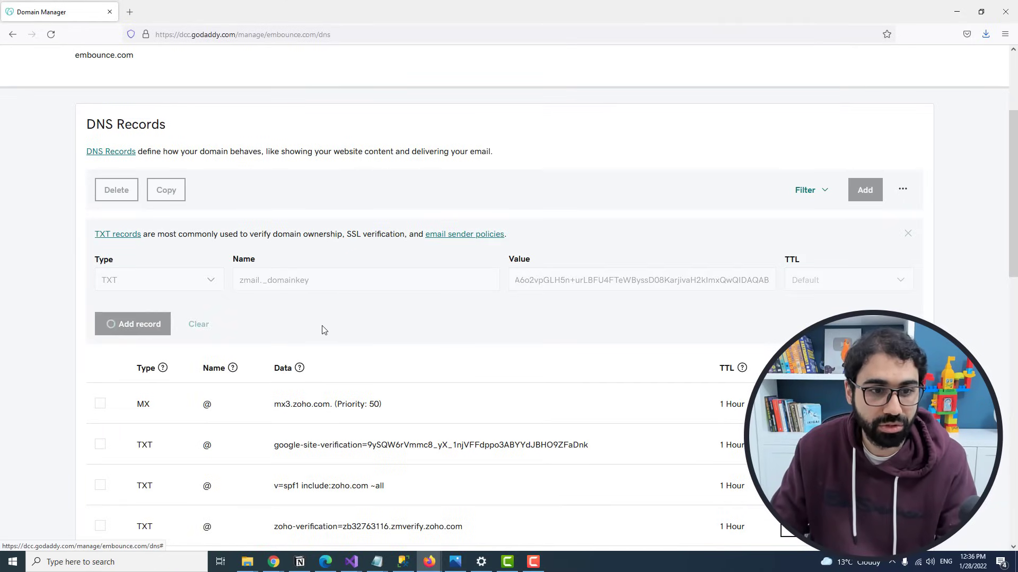
{"action": "key", "text": "alt+Tab"}
{"action": "left_click", "coordinate": [199, 397]}
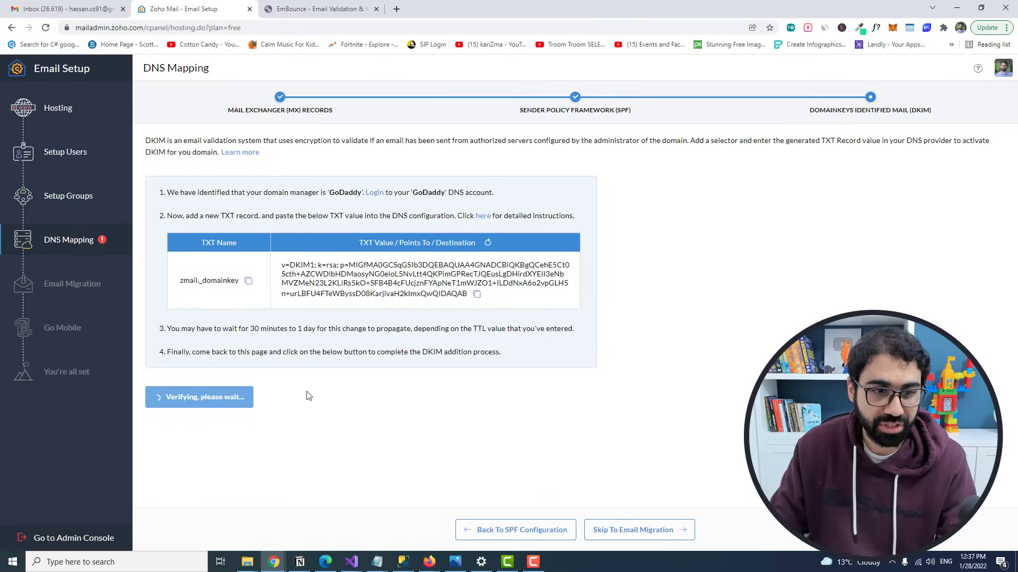
Step: Skip Zoho's DKIM step and acknowledge the warning to reach email migration
{"action": "scroll", "coordinate": [282, 302], "scroll_direction": "up", "scroll_amount": 3}
{"action": "scroll", "coordinate": [282, 302], "scroll_direction": "up", "scroll_amount": 1}
{"action": "left_click_drag", "start_coordinate": [255, 328], "coordinate": [315, 329]}
{"action": "scroll", "coordinate": [632, 301], "scroll_direction": "down", "scroll_amount": 2}
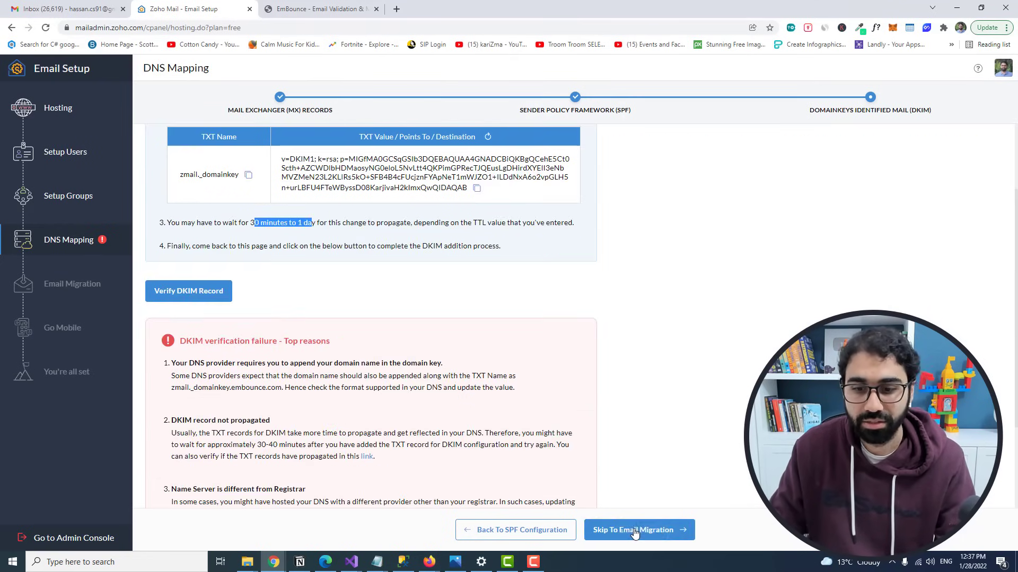
{"action": "left_click", "coordinate": [639, 530]}
{"action": "left_click", "coordinate": [715, 498]}
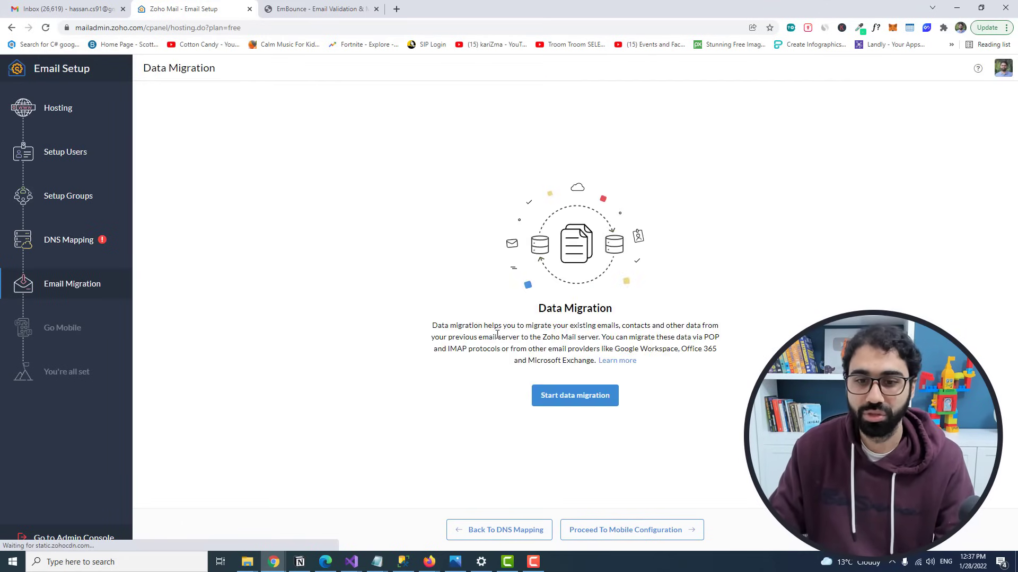
Step: Pass the mobile configuration and setup completion steps, then open the admin mailbox inbox
{"action": "left_click", "coordinate": [625, 530]}
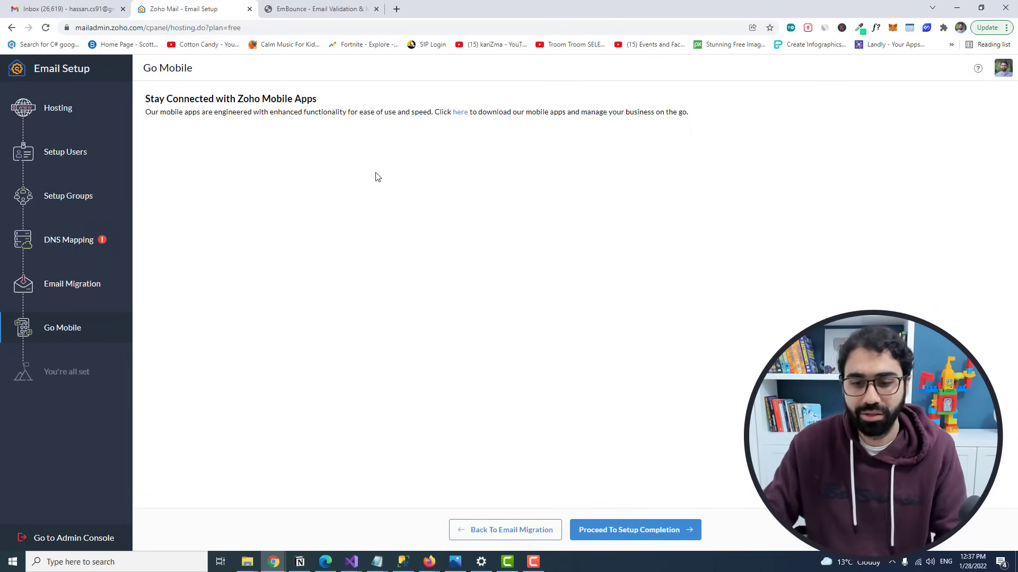
{"action": "left_click", "coordinate": [685, 529]}
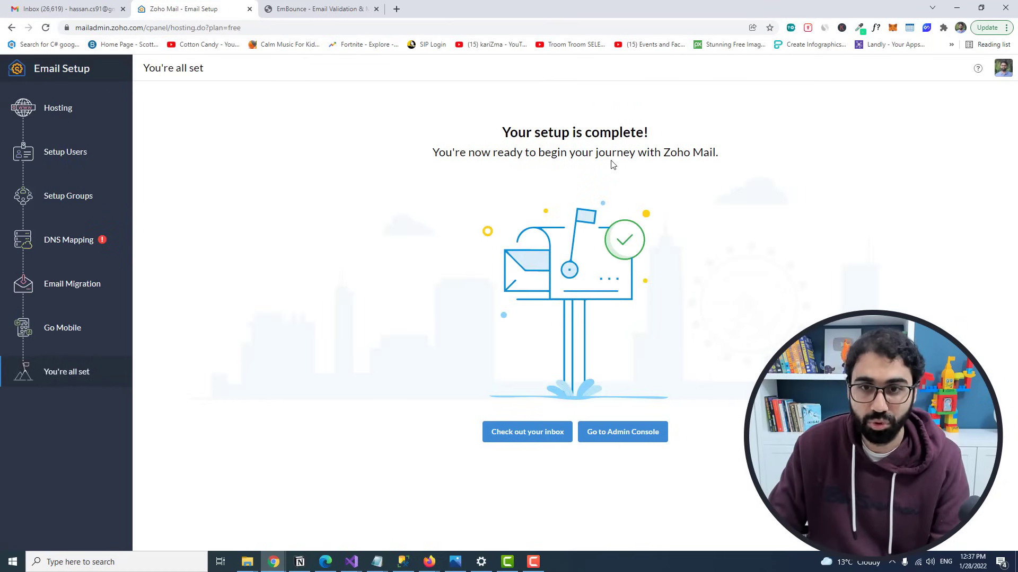
{"action": "left_click", "coordinate": [619, 436]}
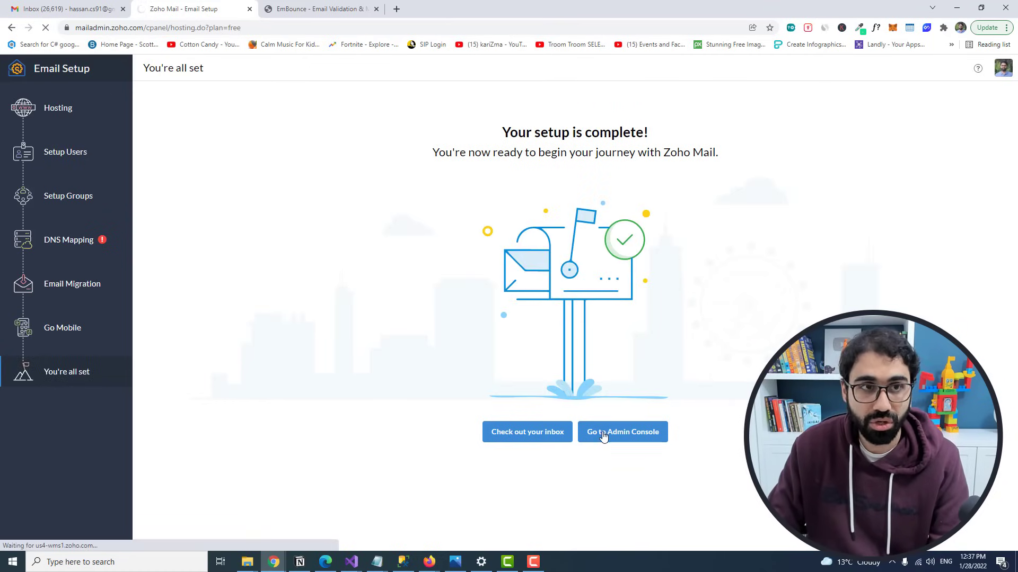
{"action": "left_click", "coordinate": [535, 438]}
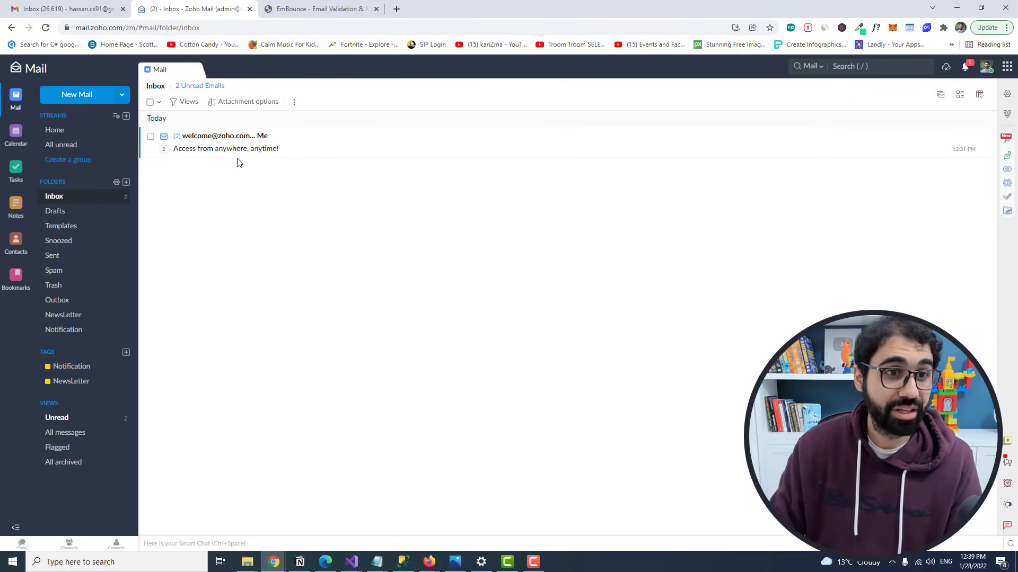
Step: From Gmail, send 'Hi Admin' with body 'This is a test email to zoho' to the admin address
{"action": "left_click", "coordinate": [93, 6]}
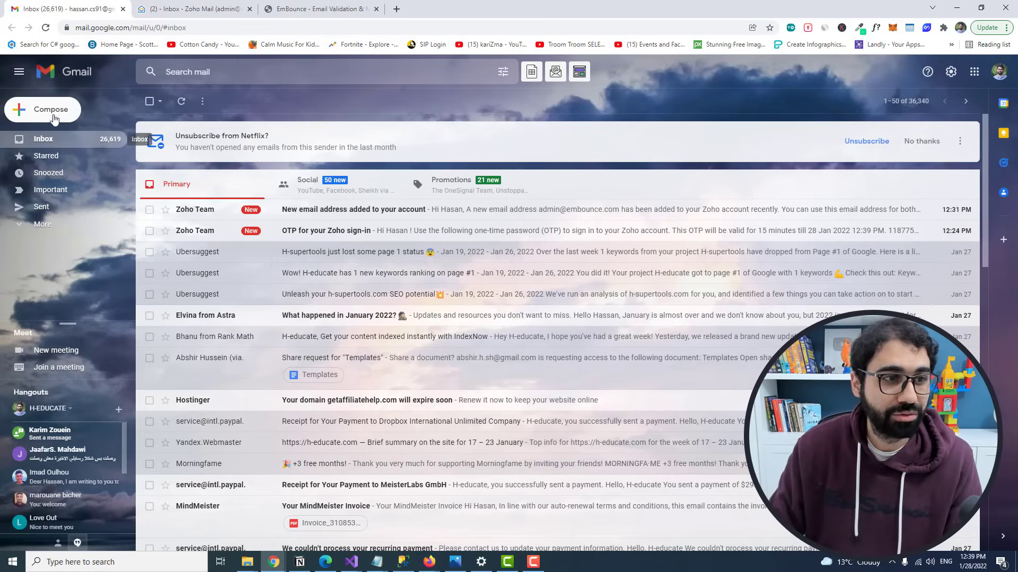
{"action": "left_click", "coordinate": [53, 113]}
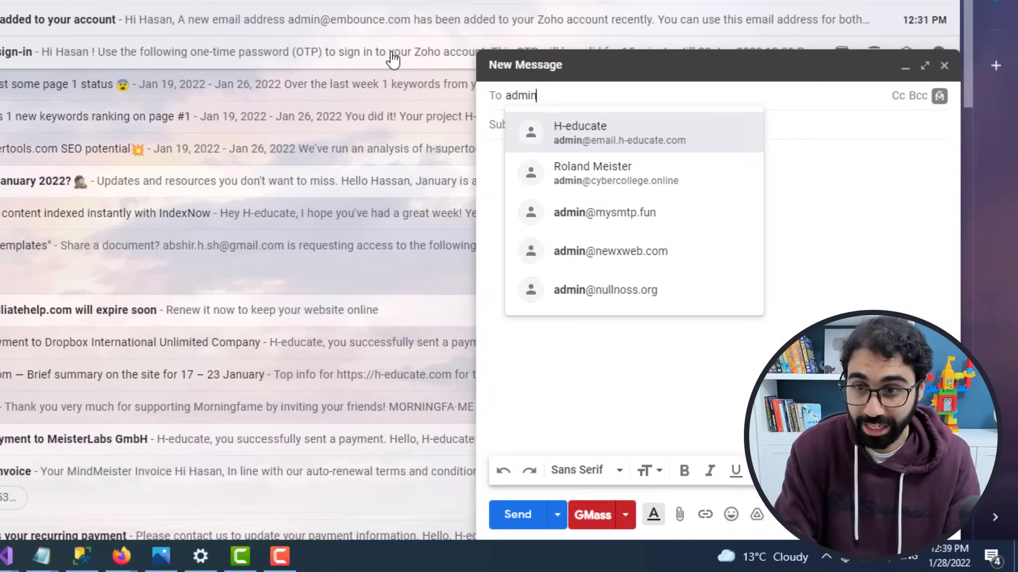
{"action": "key", "text": "Return"}
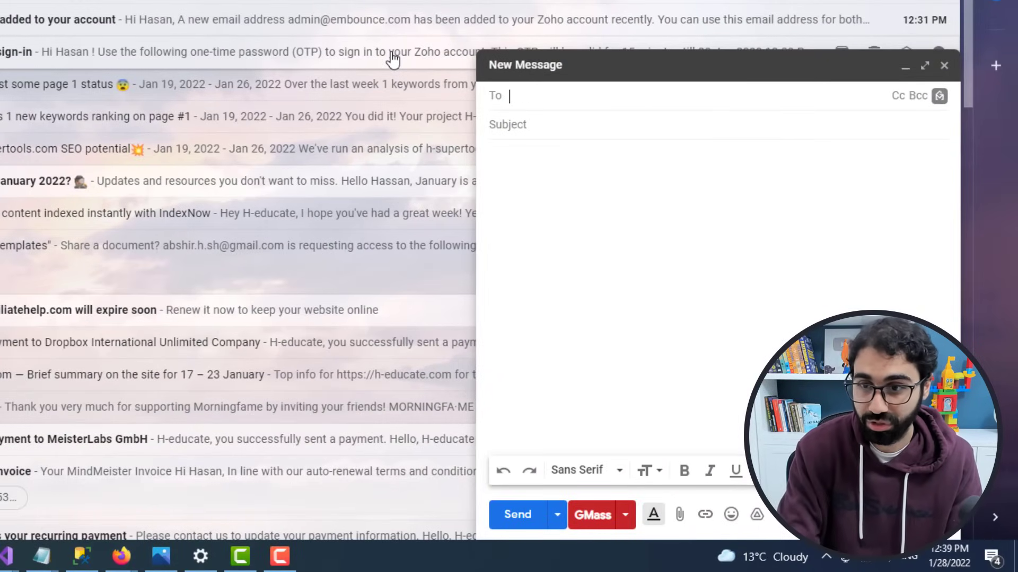
{"action": "left_click", "coordinate": [565, 120]}
{"action": "type", "text": "Hi Admin"}
{"action": "key", "text": "Tab"}
{"action": "type", "text": "Thi"}
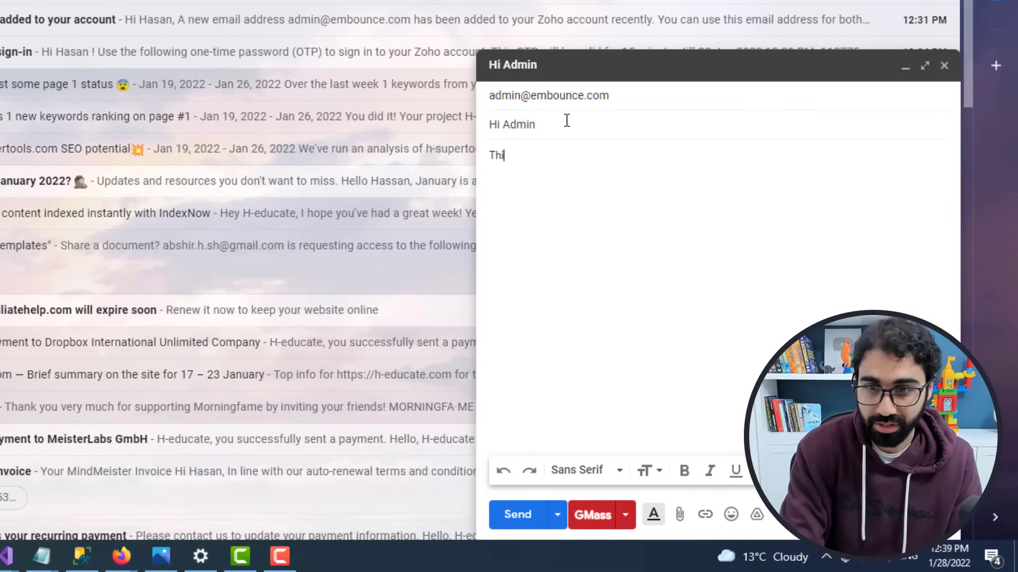
{"action": "type", "text": "s is a test email"}
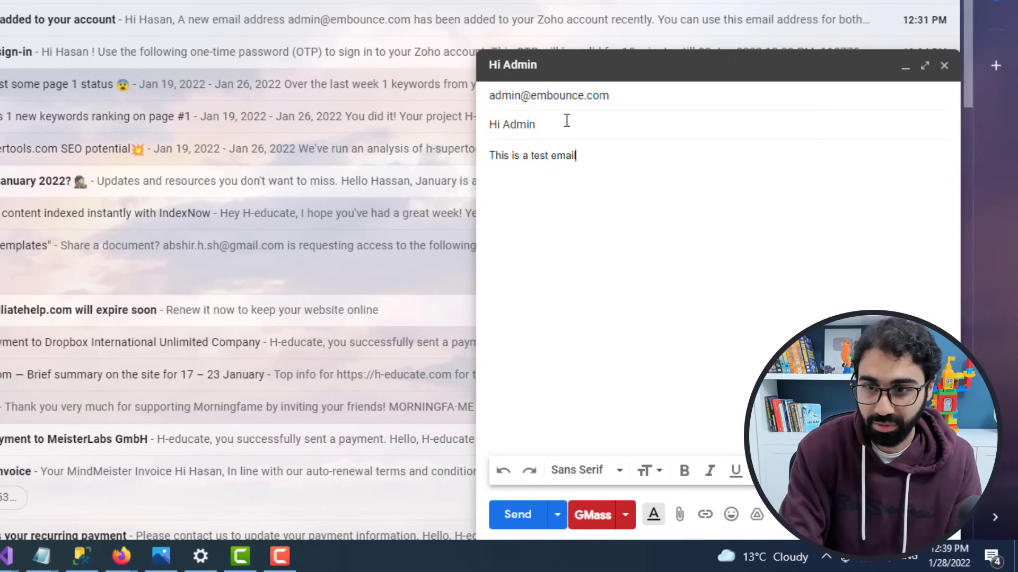
{"action": "type", "text": " to zoho"}
{"action": "left_click", "coordinate": [517, 515]}
{"action": "left_click", "coordinate": [191, 9]}
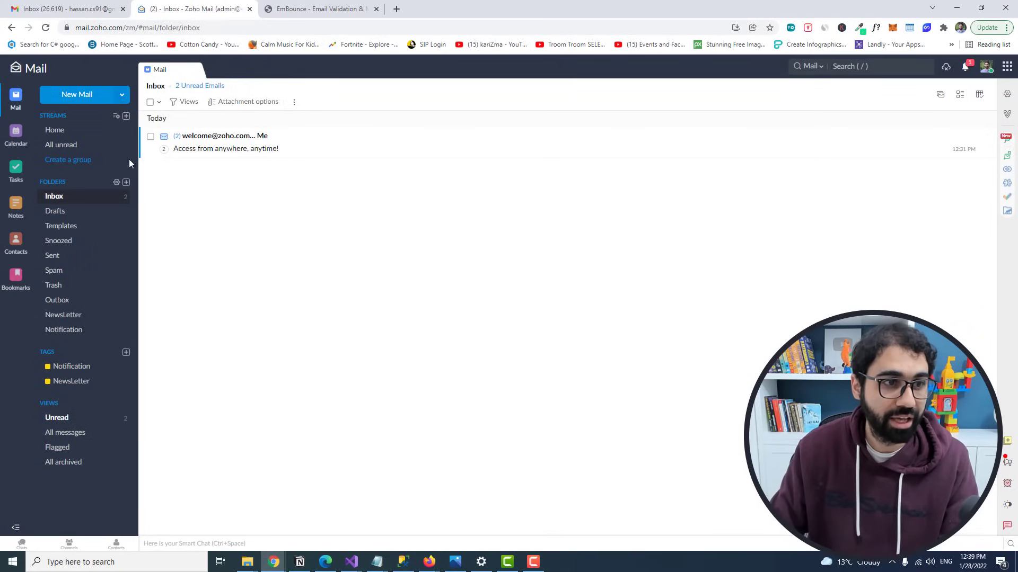
{"action": "left_click", "coordinate": [79, 197]}
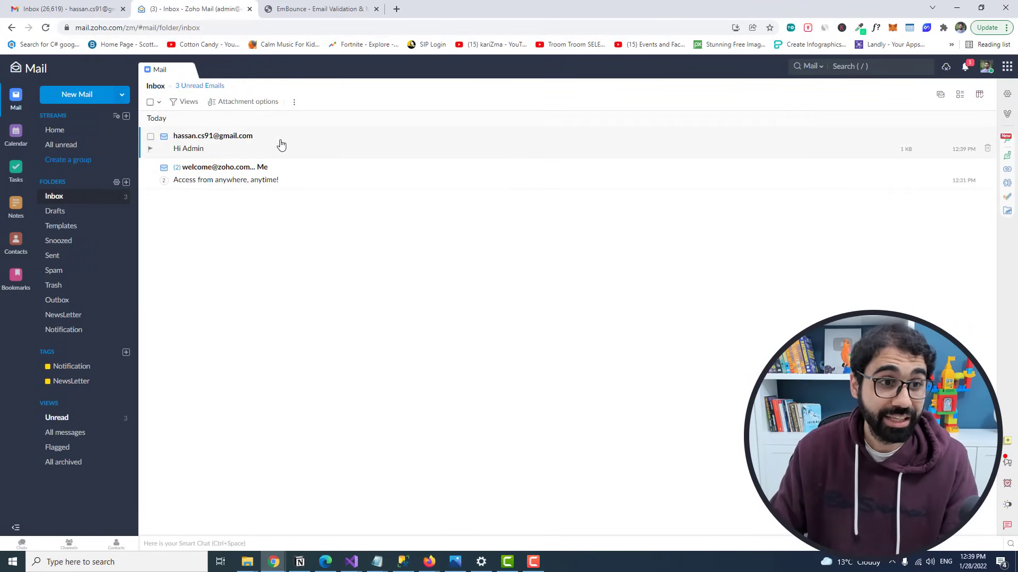
Step: Open the Hi Admin email and start a reply, then load the site's /wp-admin login
{"action": "left_click", "coordinate": [260, 145]}
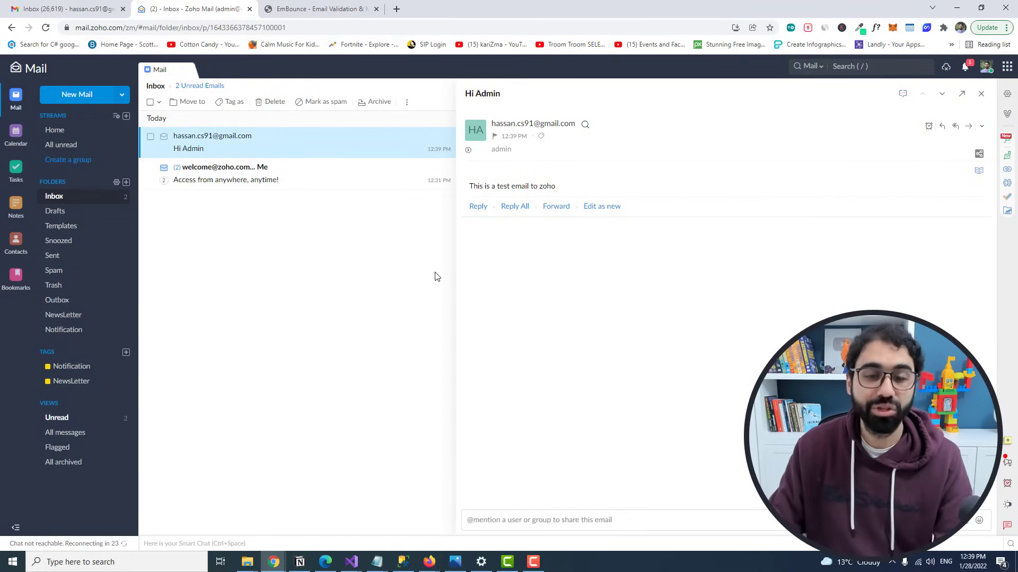
{"action": "key", "text": "r"}
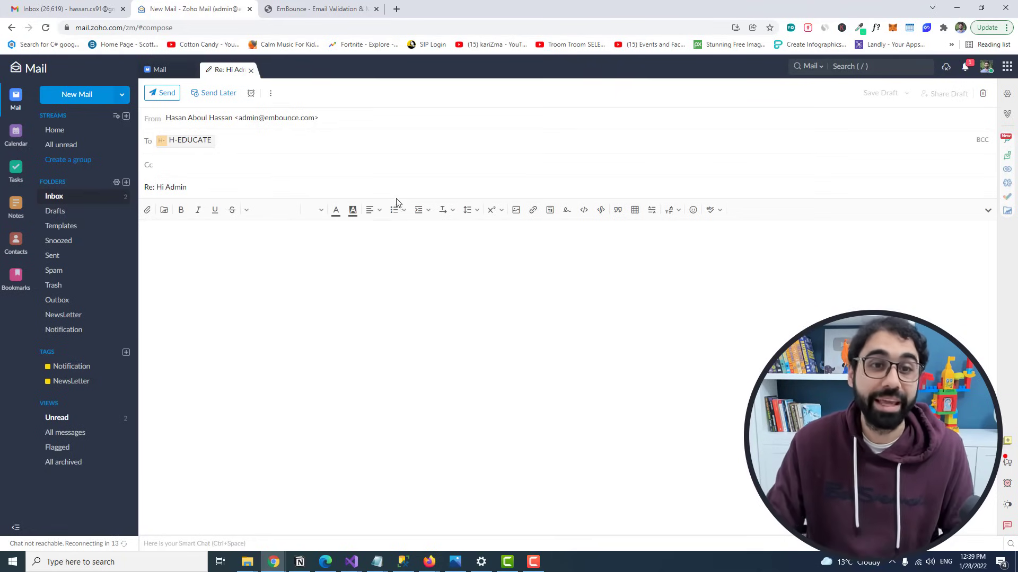
{"action": "left_click", "coordinate": [329, 10]}
{"action": "left_click", "coordinate": [328, 27]}
{"action": "type", "text": "wp-am"}
{"action": "key", "text": "BackSpace"}
{"action": "type", "text": "dmin"}
{"action": "key", "text": "Return"}
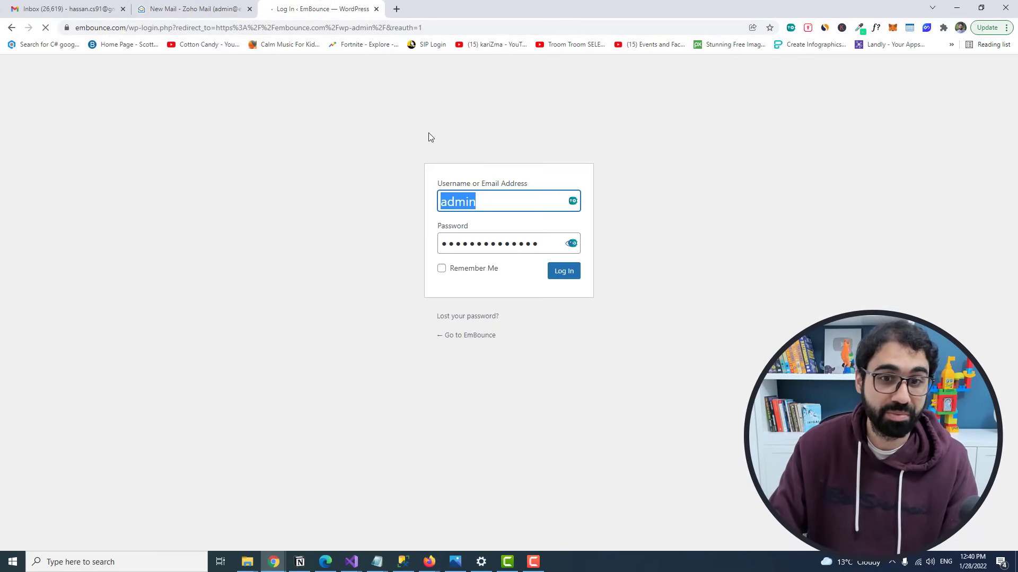
{"action": "key", "text": "Return"}
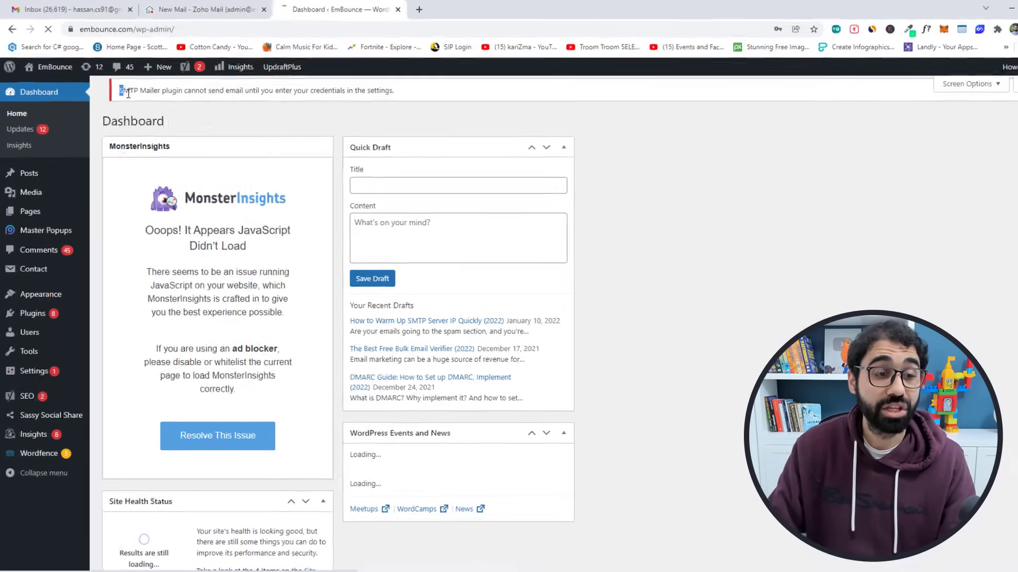
Step: Highlight the SMTP Mailer warning shown on the WordPress dashboard
{"action": "left_click_drag", "start_coordinate": [112, 86], "coordinate": [176, 87]}
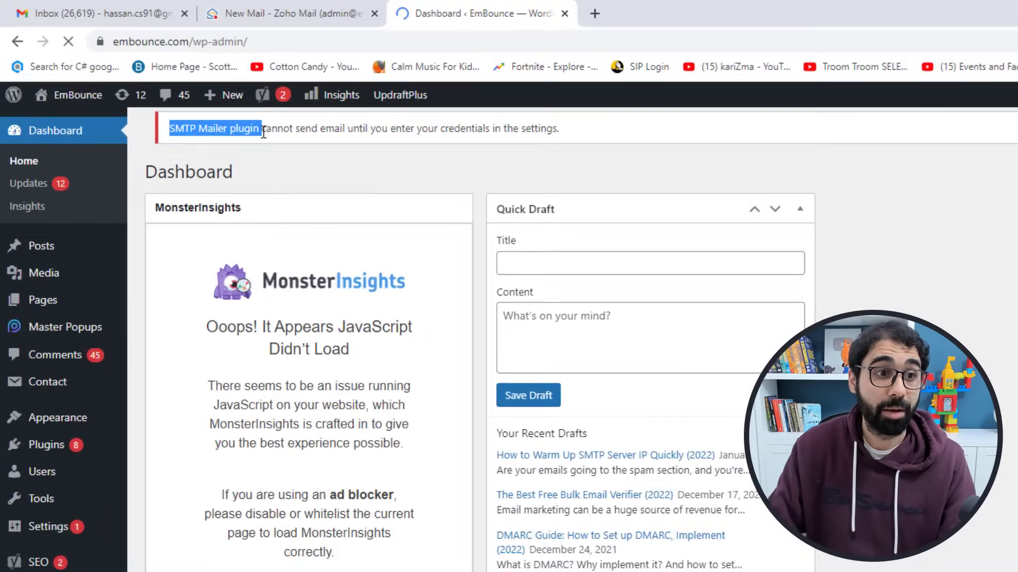
{"action": "left_click_drag", "start_coordinate": [263, 132], "coordinate": [548, 127]}
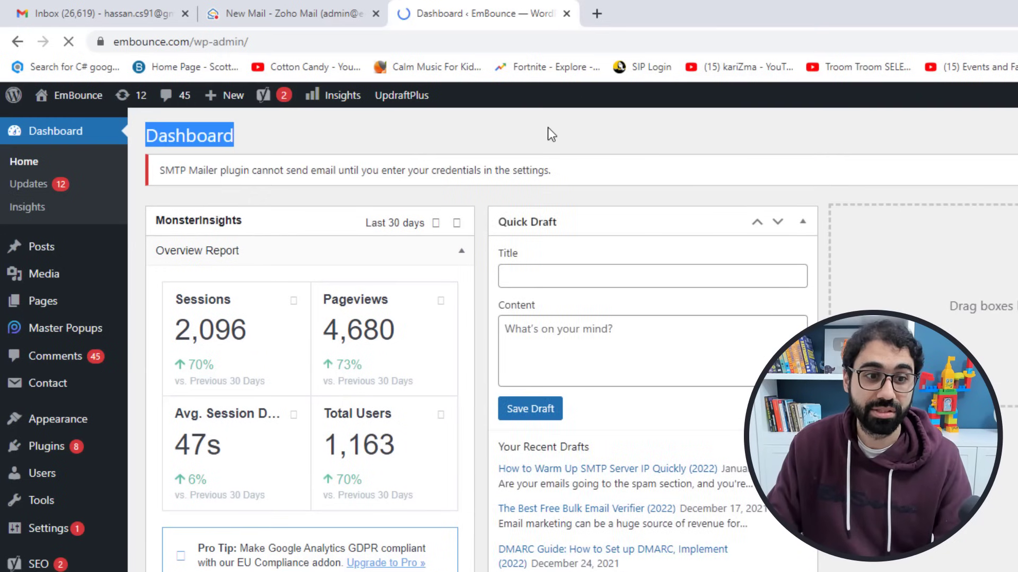
{"action": "left_click", "coordinate": [548, 127]}
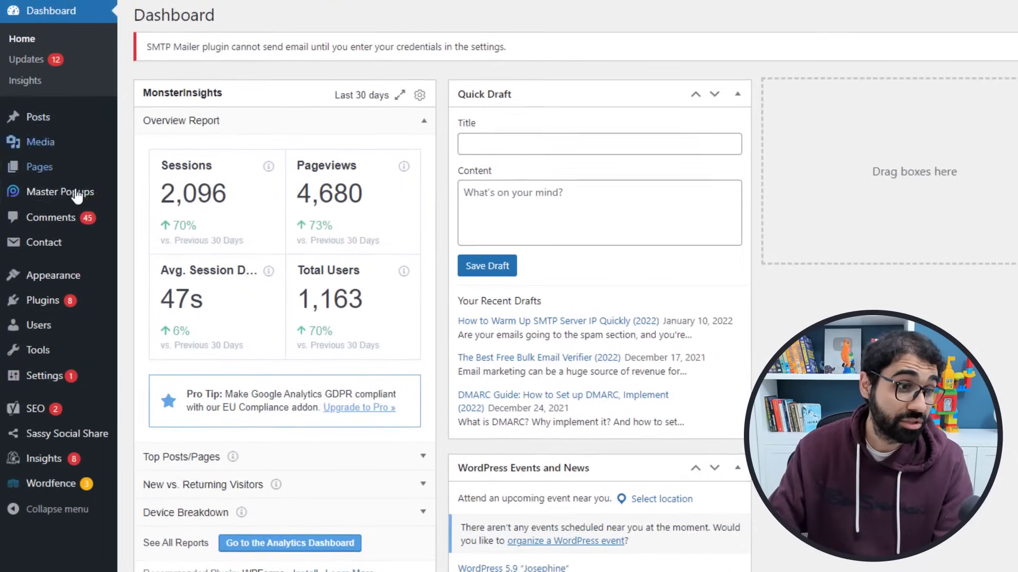
Step: Go to Plugins > Add New and search the directory for 'wp smtp'
{"action": "mouse_move", "coordinate": [37, 297]}
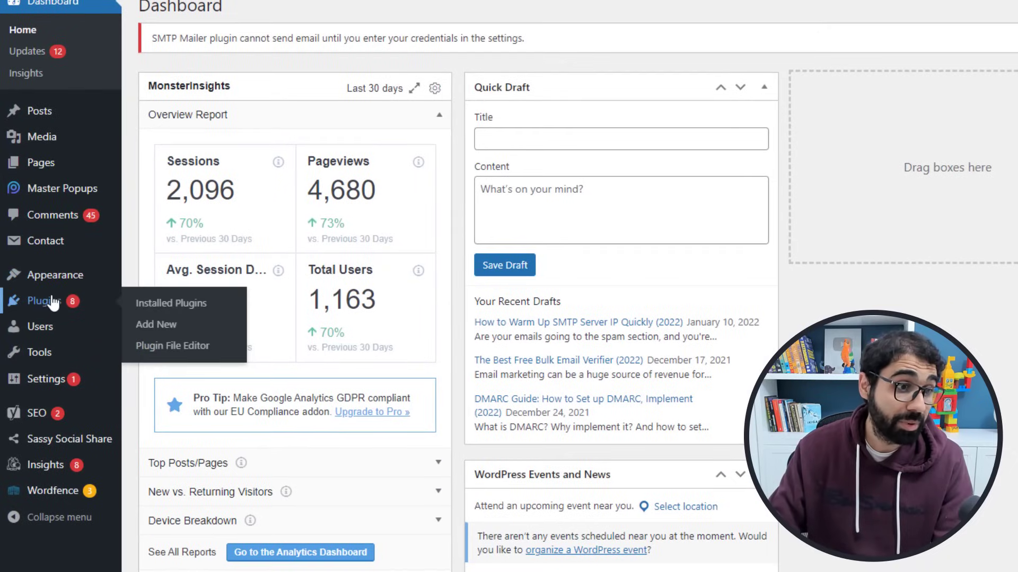
{"action": "right_click", "coordinate": [177, 325]}
{"action": "key", "text": "Escape"}
{"action": "left_click", "coordinate": [180, 328]}
{"action": "left_click", "coordinate": [865, 147]}
{"action": "type", "text": "wp smtp"}
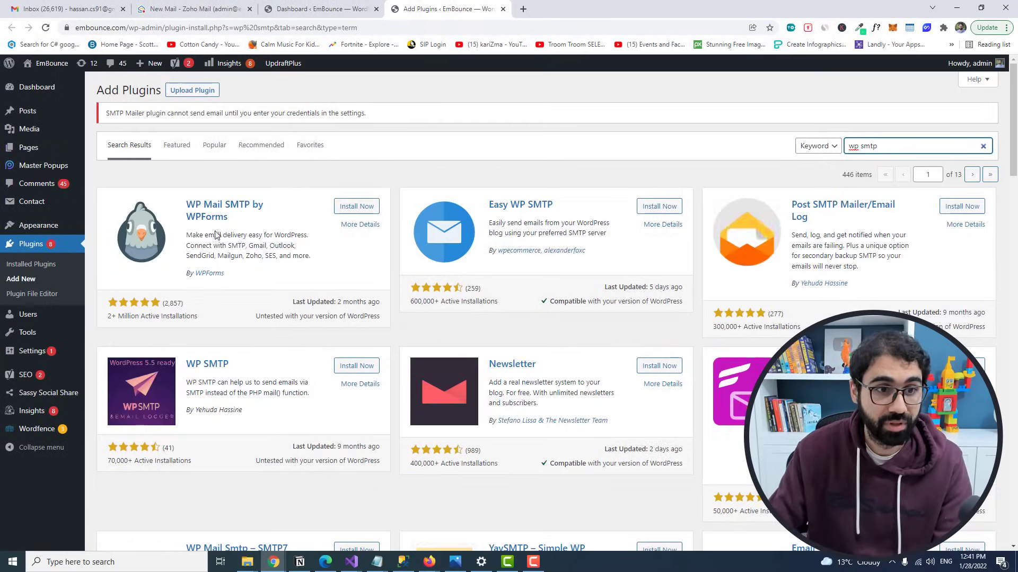
Step: Install and activate WP Mail SMTP by WPForms, then continue to its General settings page
{"action": "left_click", "coordinate": [363, 209]}
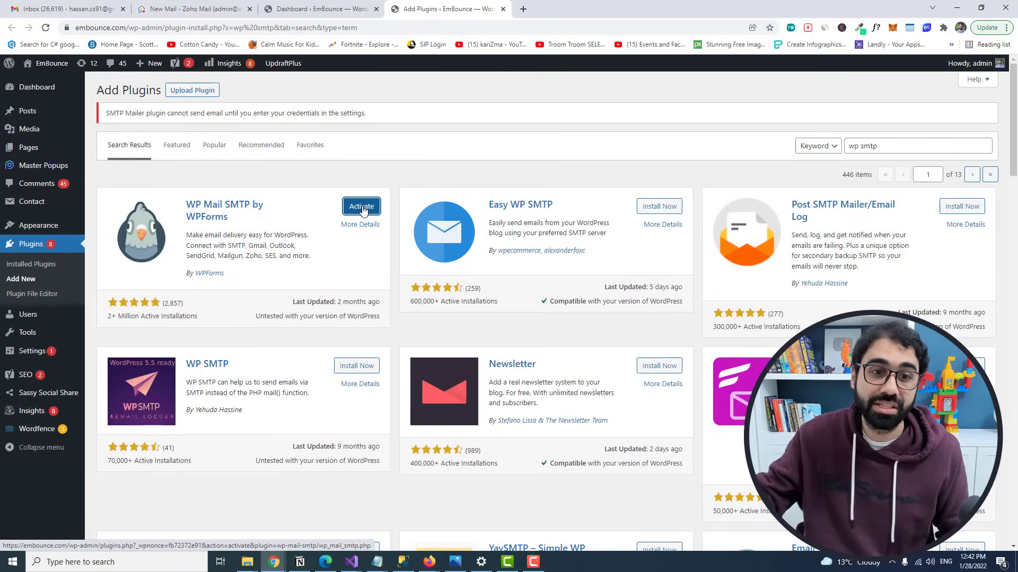
{"action": "left_click", "coordinate": [362, 207]}
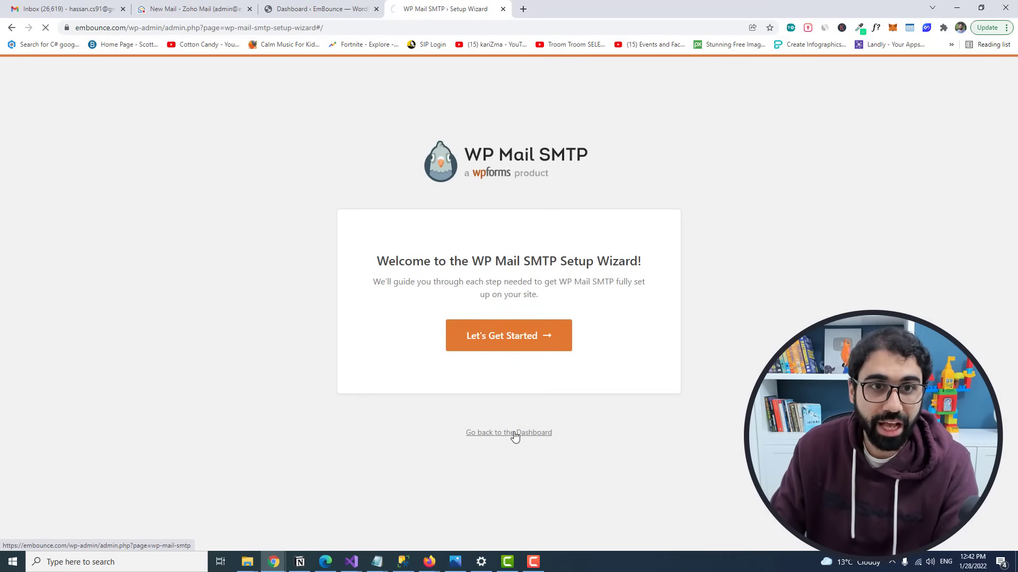
{"action": "left_click", "coordinate": [513, 434]}
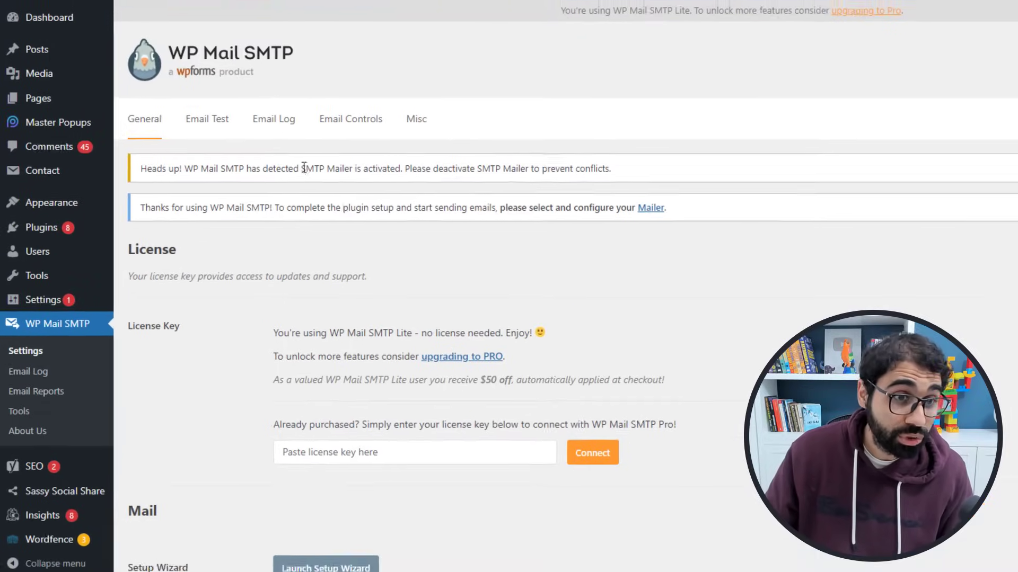
Step: Deactivate the conflicting SMTP Mailer plugin and reload WP Mail SMTP settings to clear the warning
{"action": "left_click_drag", "start_coordinate": [304, 168], "coordinate": [507, 159]}
{"action": "left_click", "coordinate": [423, 162]}
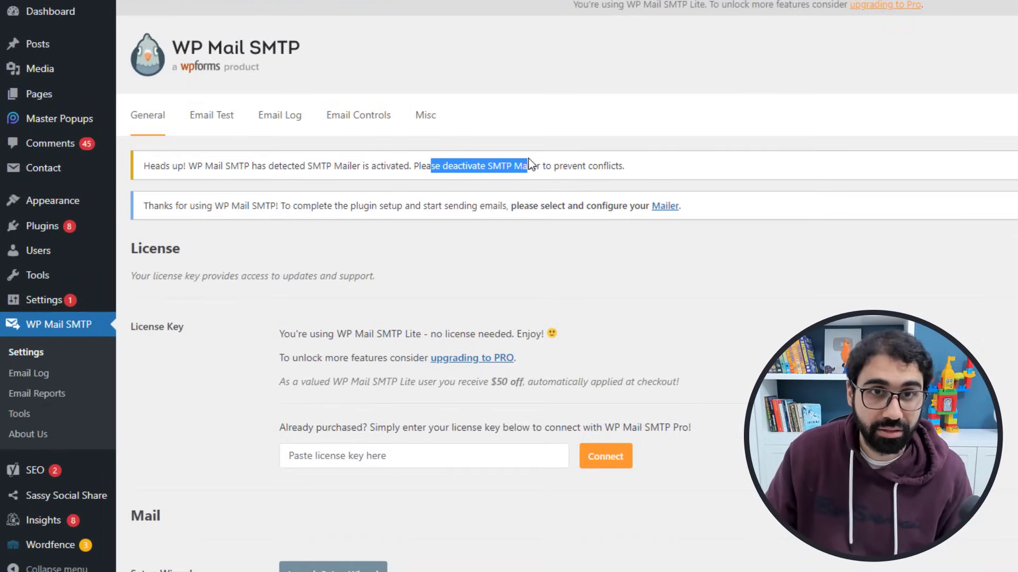
{"action": "mouse_move", "coordinate": [74, 232]}
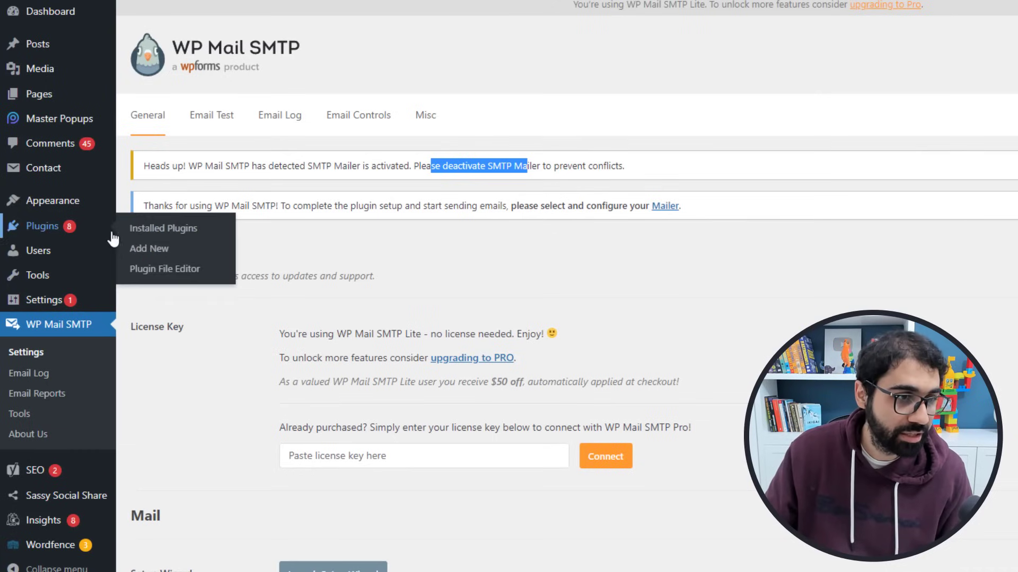
{"action": "left_click", "coordinate": [163, 228]}
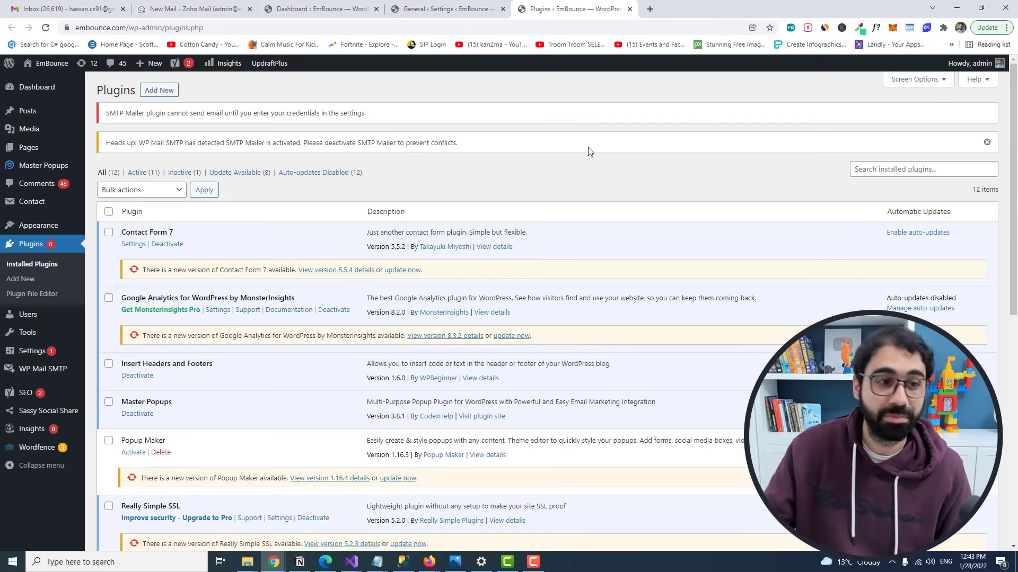
{"action": "scroll", "coordinate": [417, 199], "scroll_direction": "down", "scroll_amount": 3}
{"action": "scroll", "coordinate": [418, 198], "scroll_direction": "down", "scroll_amount": 3}
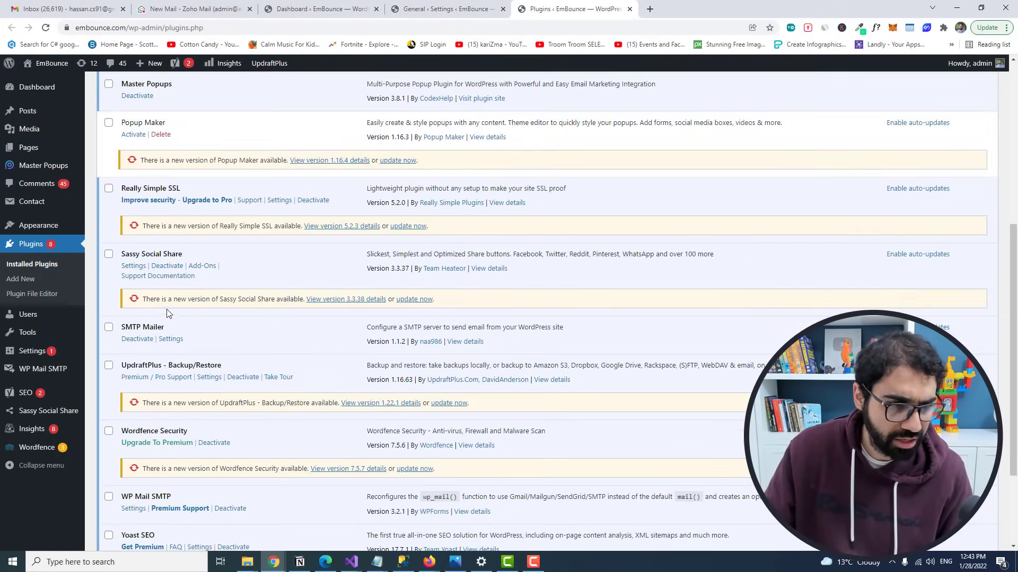
{"action": "left_click", "coordinate": [136, 338]}
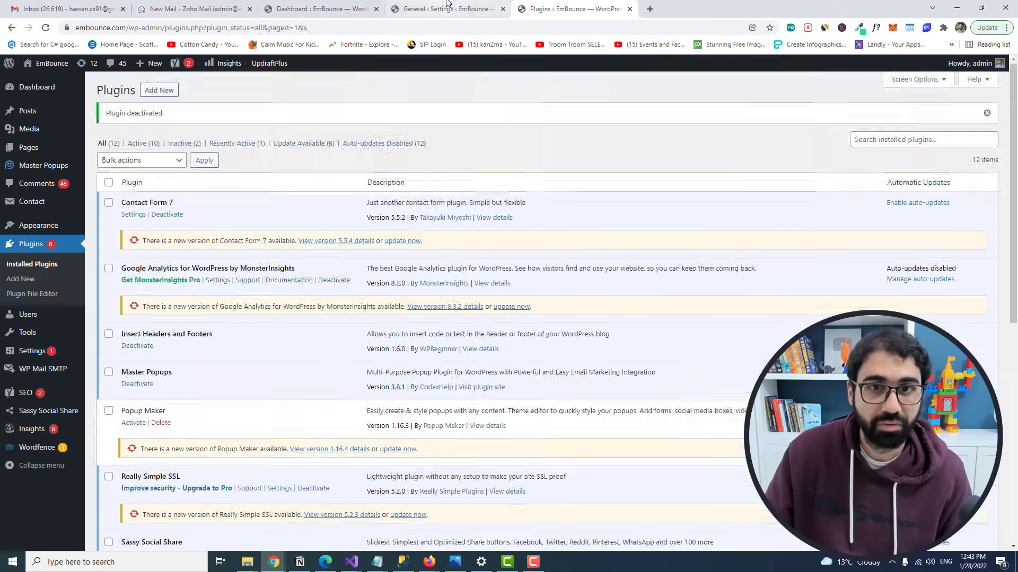
{"action": "left_click", "coordinate": [450, 9]}
{"action": "left_click", "coordinate": [46, 27]}
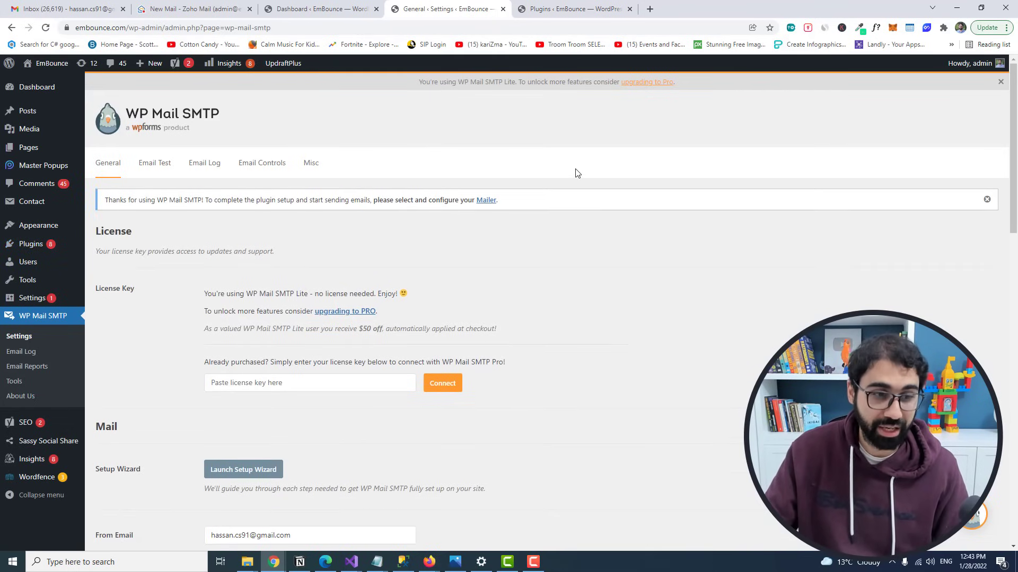
Step: Replace the From Email with the new admin address on embounce.com
{"action": "scroll", "coordinate": [577, 173], "scroll_direction": "down", "scroll_amount": 7}
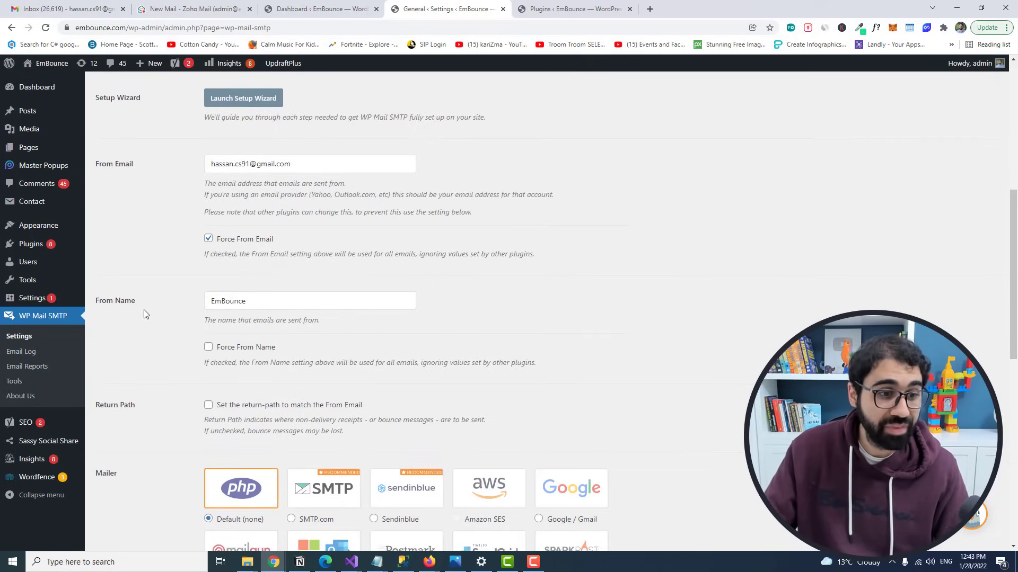
{"action": "scroll", "coordinate": [143, 311], "scroll_direction": "down", "scroll_amount": 4}
{"action": "scroll", "coordinate": [150, 329], "scroll_direction": "up", "scroll_amount": 6}
{"action": "left_click", "coordinate": [315, 271]}
{"action": "key", "text": "ctrl+a"}
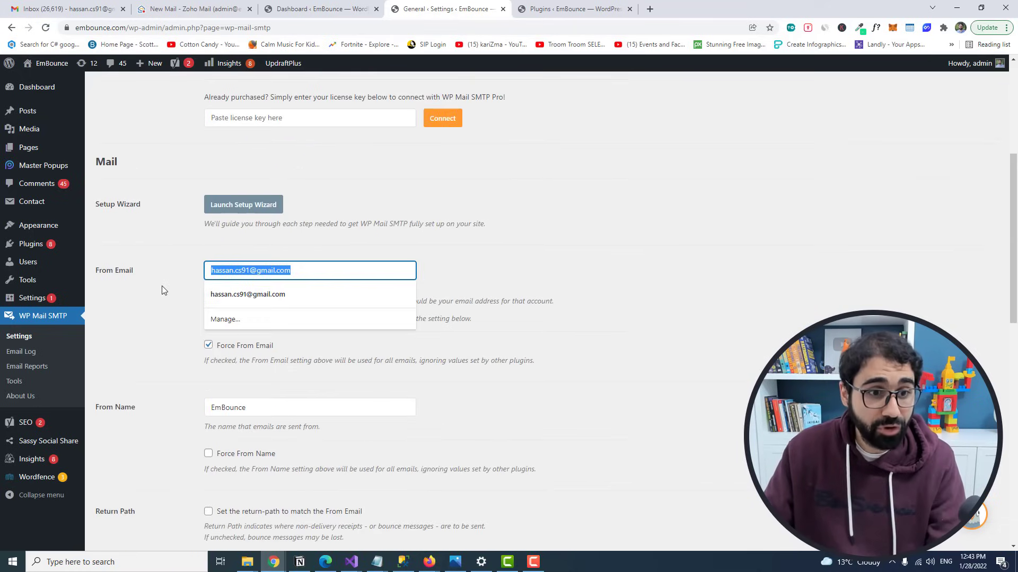
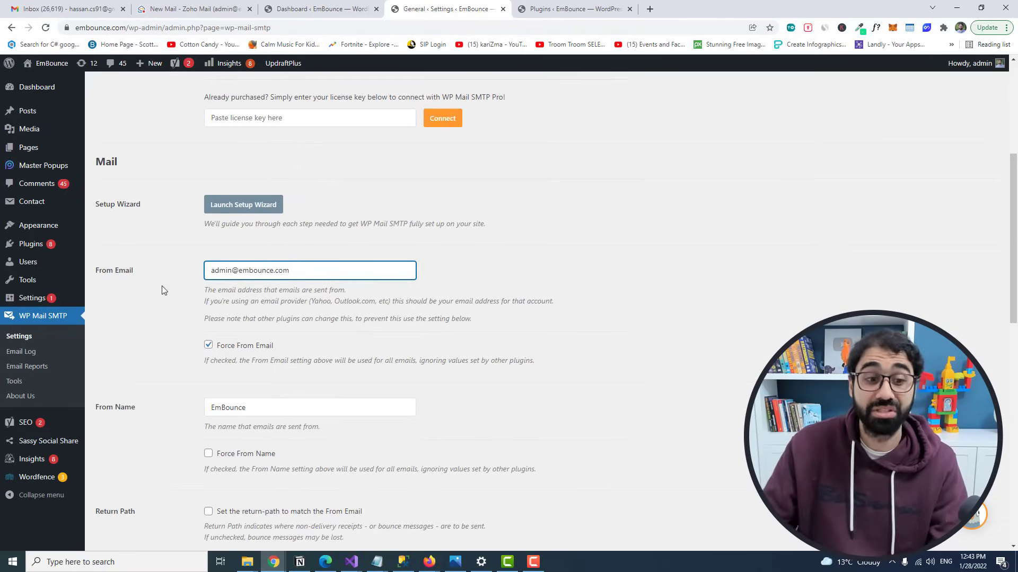
Step: Review the From Name value, EmBounce
{"action": "left_click", "coordinate": [264, 404]}
{"action": "left_click_drag", "start_coordinate": [273, 404], "coordinate": [196, 413]}
{"action": "left_click", "coordinate": [522, 405]}
{"action": "scroll", "coordinate": [522, 405], "scroll_direction": "down", "scroll_amount": 1}
Step: Check the Zoho Team email about the new address in Gmail, including its sender details
{"action": "left_click", "coordinate": [63, 9]}
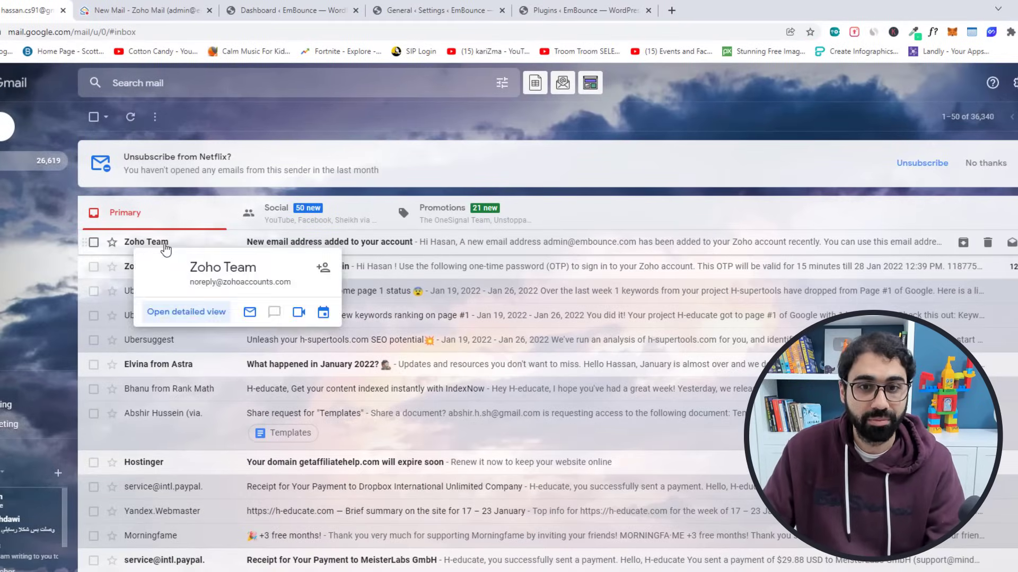
{"action": "left_click", "coordinate": [165, 248]}
{"action": "left_click", "coordinate": [148, 196]}
{"action": "left_click_drag", "start_coordinate": [256, 218], "coordinate": [354, 225]}
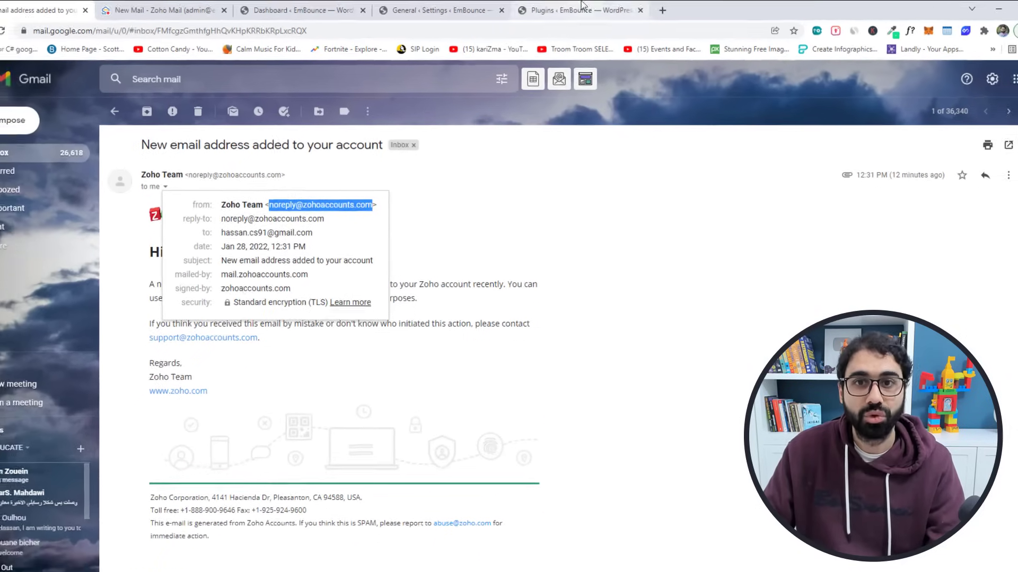
{"action": "left_click", "coordinate": [440, 10]}
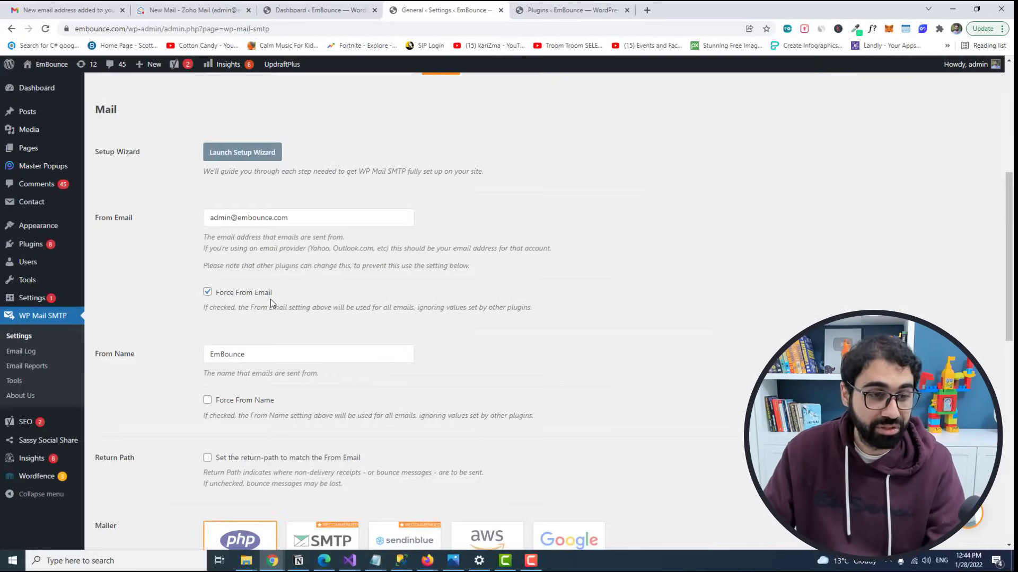
Step: Try the Zoho Mail mailer, dismiss its PRO upgrade notice, and switch to SendGrid's homepage
{"action": "scroll", "coordinate": [270, 299], "scroll_direction": "down", "scroll_amount": 6}
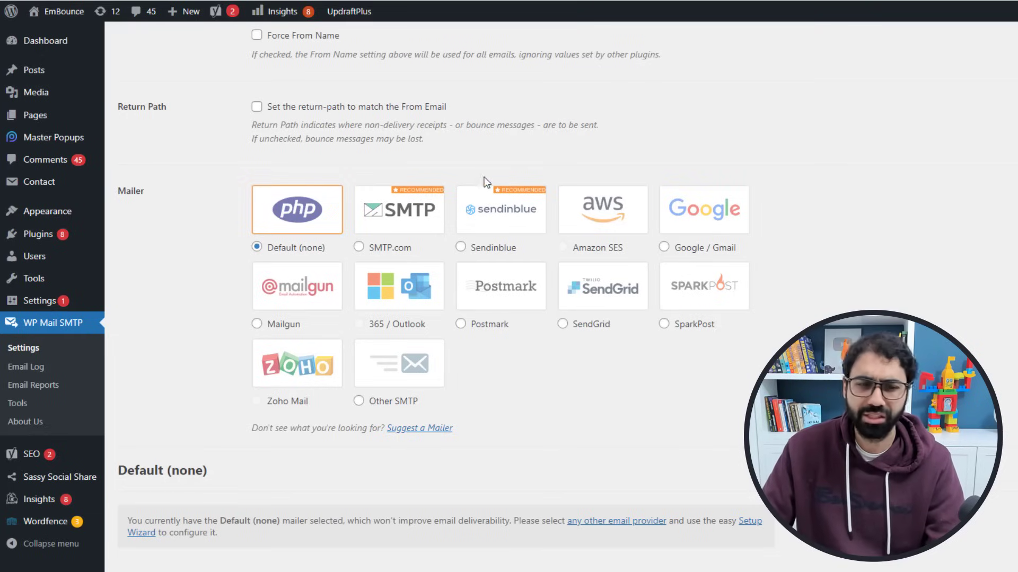
{"action": "left_click", "coordinate": [294, 371]}
{"action": "left_click", "coordinate": [295, 371]}
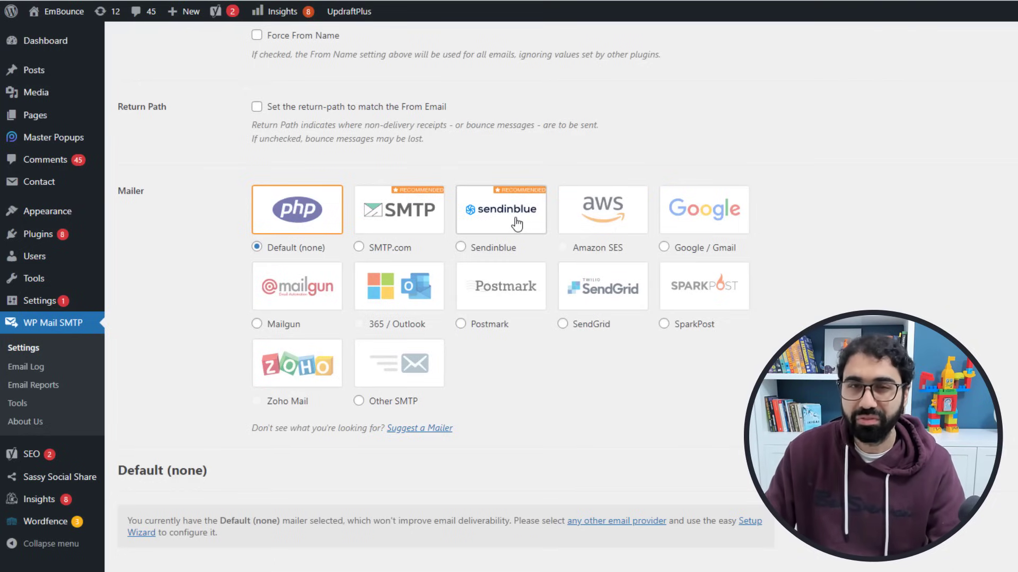
{"action": "left_click", "coordinate": [533, 9]}
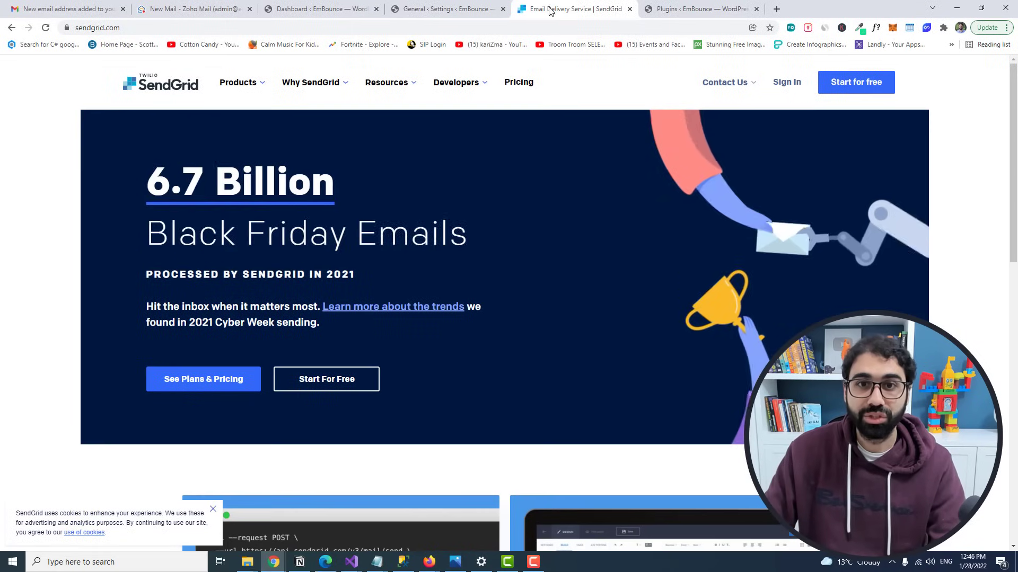
Step: On SendGrid's pricing page, highlight the Free plan's 100 emails/day limit, then open a new tab
{"action": "left_click", "coordinate": [518, 82]}
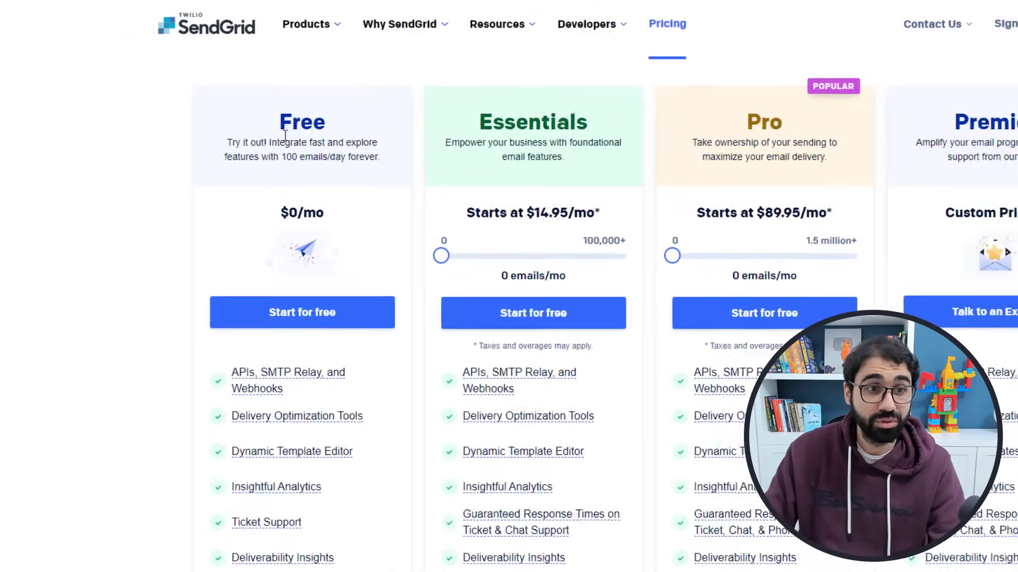
{"action": "left_click_drag", "start_coordinate": [219, 186], "coordinate": [251, 185]}
{"action": "left_click_drag", "start_coordinate": [344, 149], "coordinate": [370, 151]}
{"action": "left_click", "coordinate": [369, 150]}
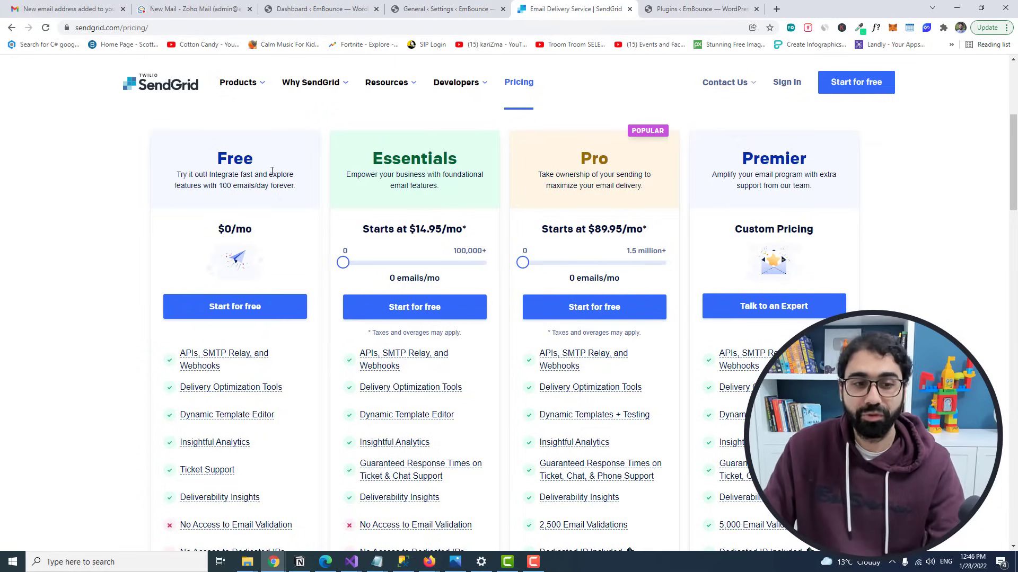
{"action": "key", "text": "ctrl+t"}
Step: Check Mailgun's pricing for the Flex plan's 5,000 free emails per month, then open a new tab
{"action": "type", "text": "mailgun.com"}
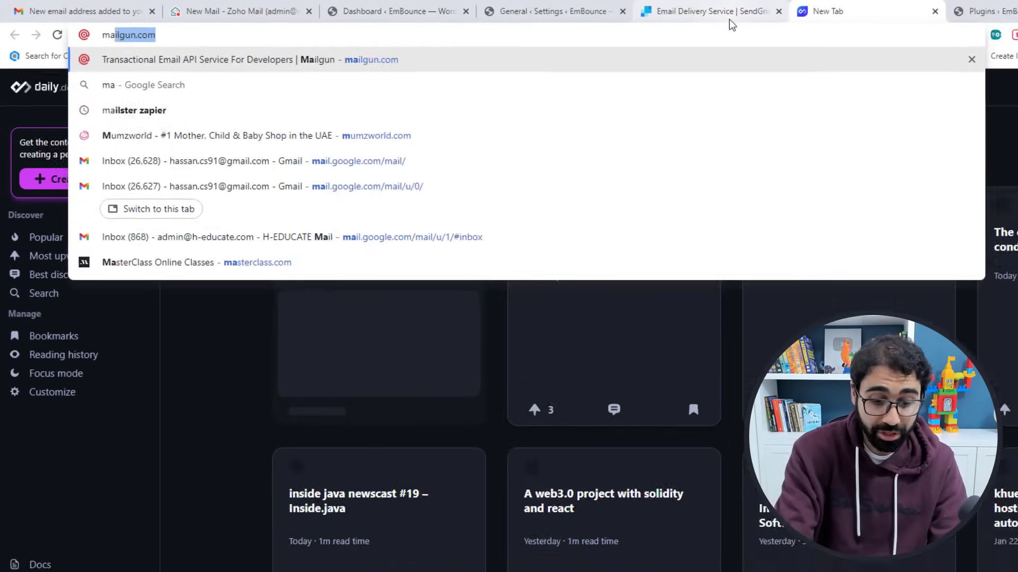
{"action": "key", "text": "Return"}
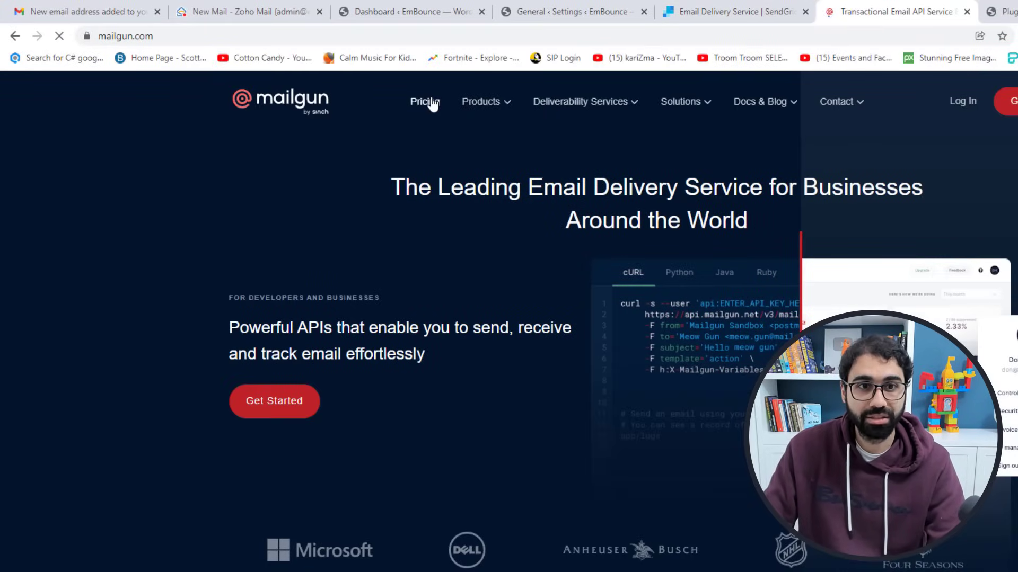
{"action": "left_click", "coordinate": [432, 102]}
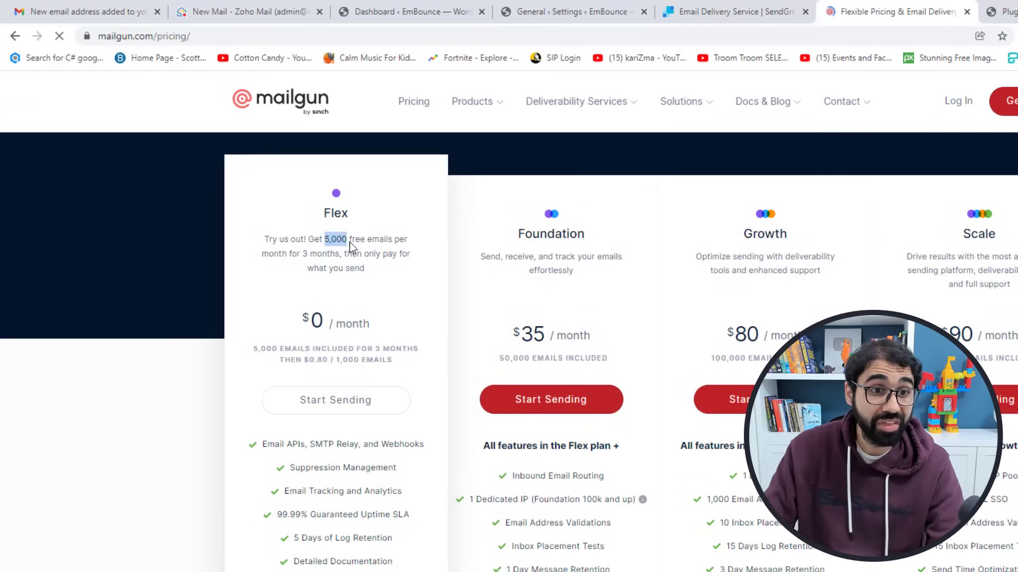
{"action": "left_click_drag", "start_coordinate": [401, 248], "coordinate": [341, 254]}
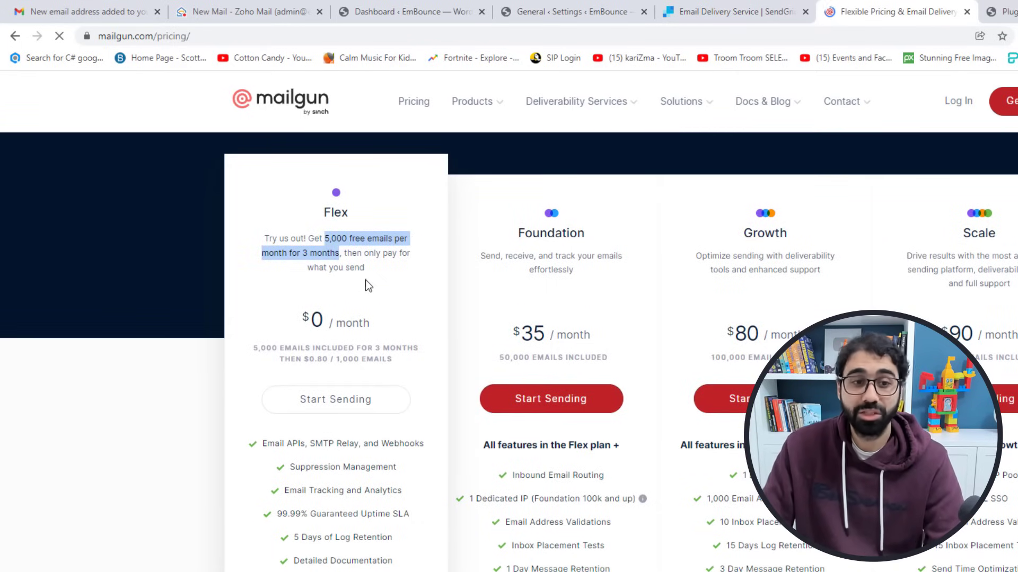
{"action": "left_click", "coordinate": [320, 359]}
{"action": "left_click", "coordinate": [398, 365]}
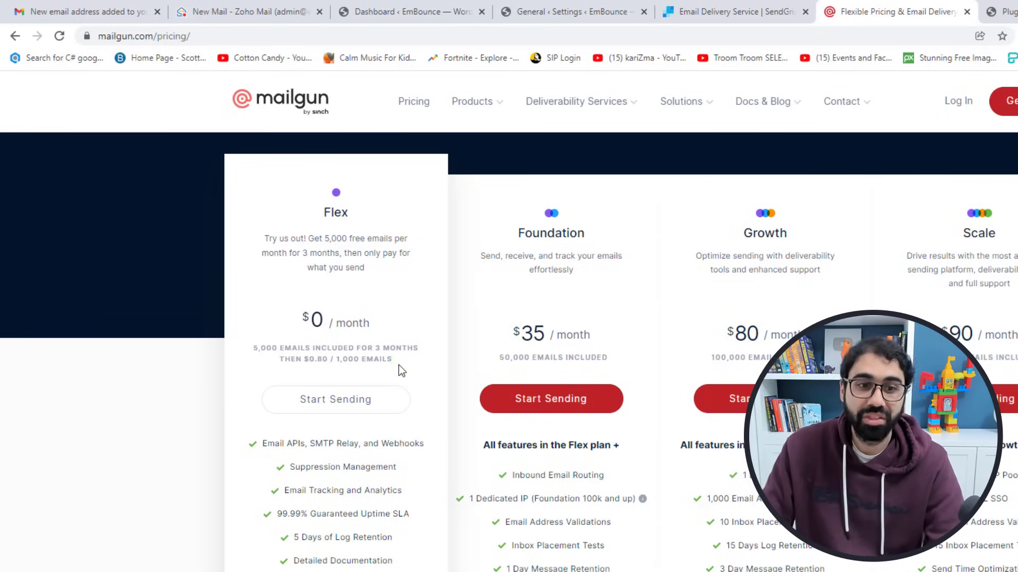
{"action": "scroll", "coordinate": [395, 365], "scroll_direction": "up", "scroll_amount": 5}
{"action": "right_click", "coordinate": [896, 11]}
{"action": "left_click", "coordinate": [906, 11]}
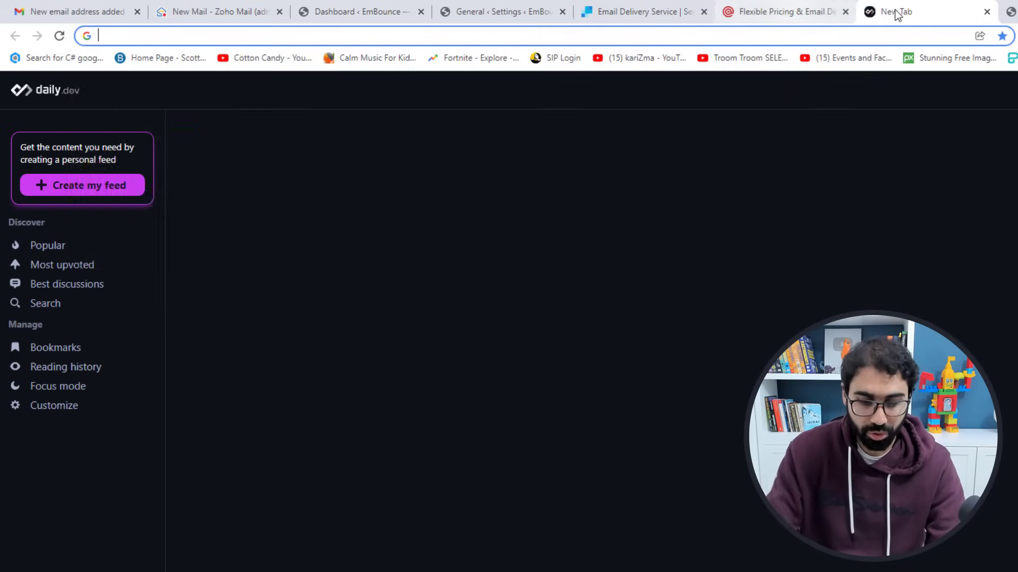
Step: Search for sendinblue and highlight the Free plan's 300 emails per day on its pricing page
{"action": "type", "text": "sendinblue"}
{"action": "key", "text": "Return"}
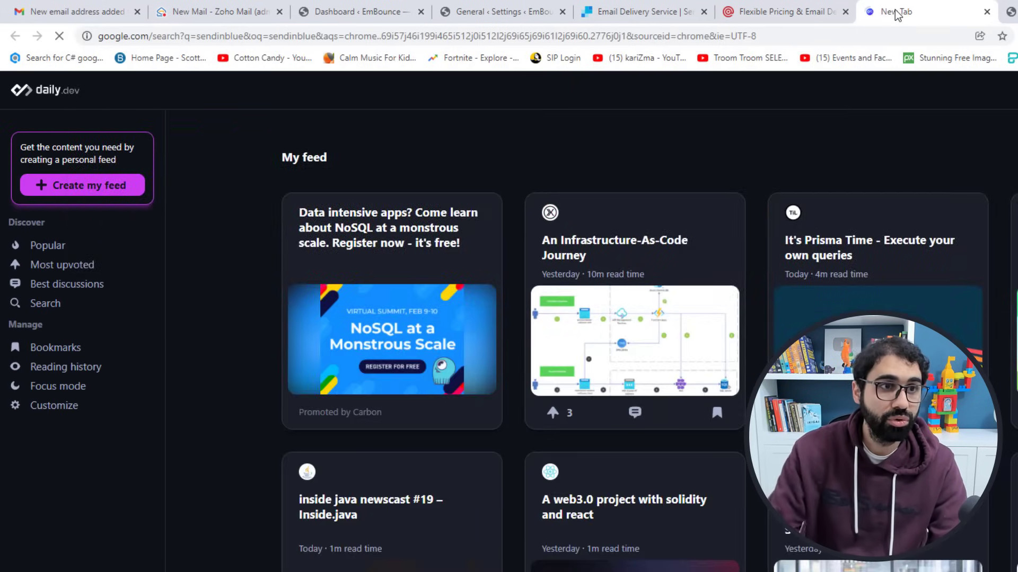
{"action": "left_click", "coordinate": [222, 282]}
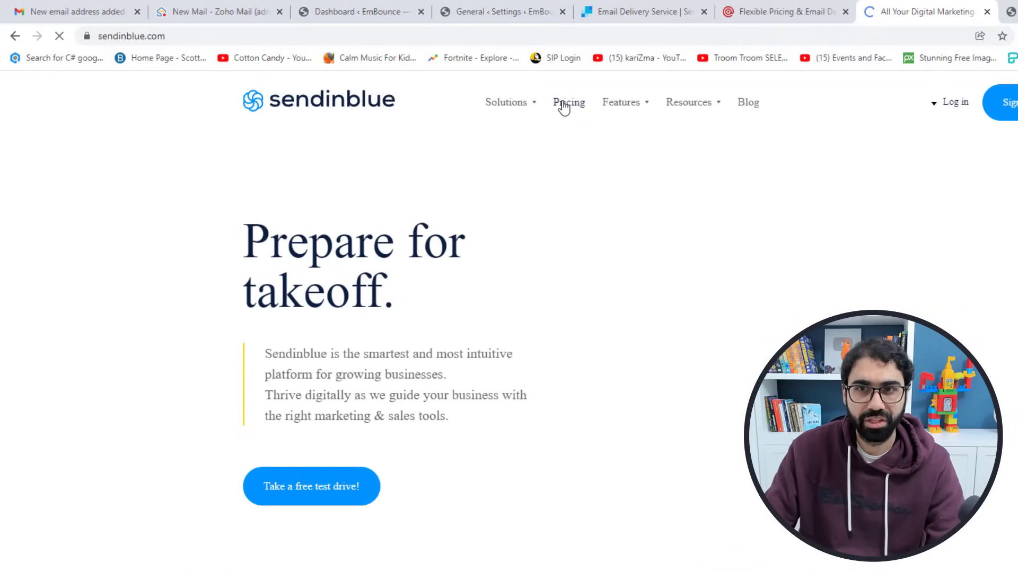
{"action": "left_click", "coordinate": [564, 109]}
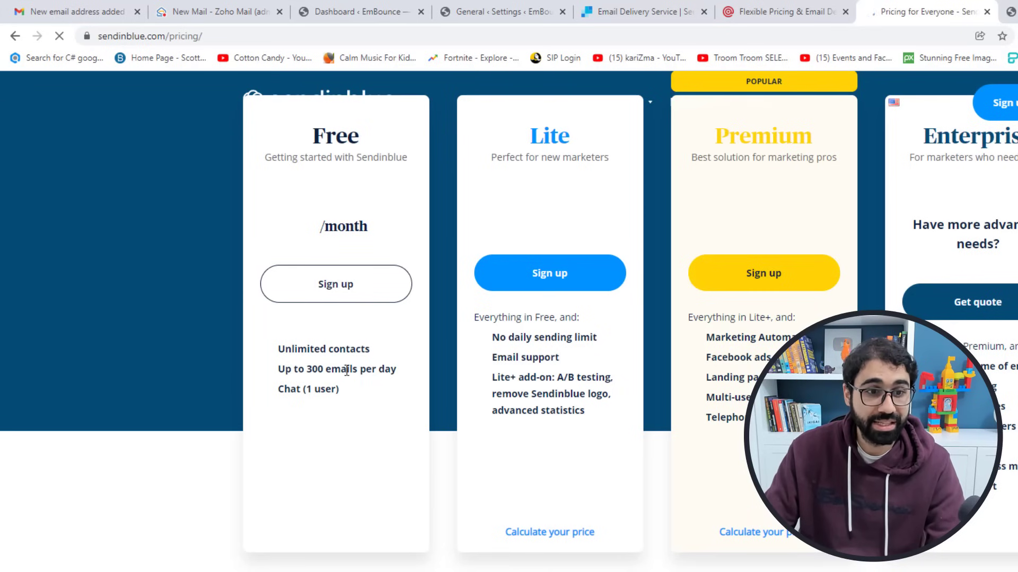
{"action": "left_click_drag", "start_coordinate": [307, 370], "coordinate": [390, 372]}
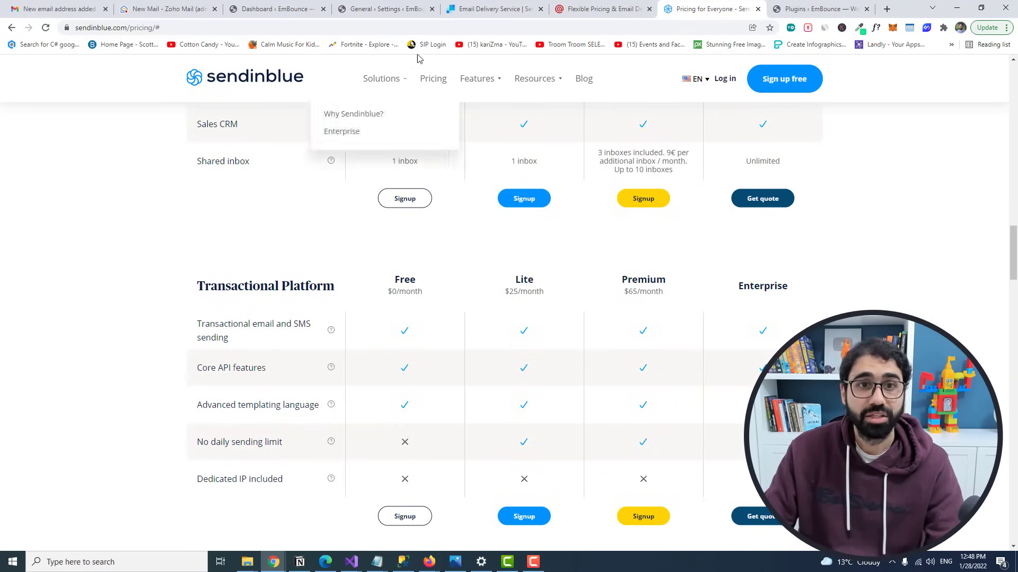
Step: Cycle through the Mailgun and SendGrid pricing tabs back to WP Mail SMTP settings
{"action": "left_click", "coordinate": [579, 3]}
{"action": "left_click", "coordinate": [493, 9]}
{"action": "left_click", "coordinate": [593, 8]}
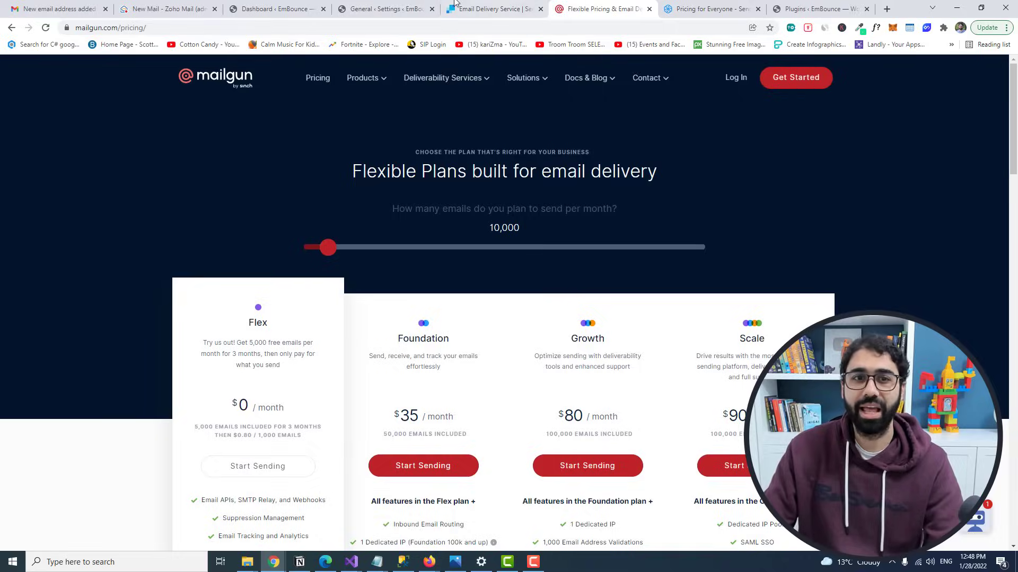
{"action": "left_click", "coordinate": [385, 8]}
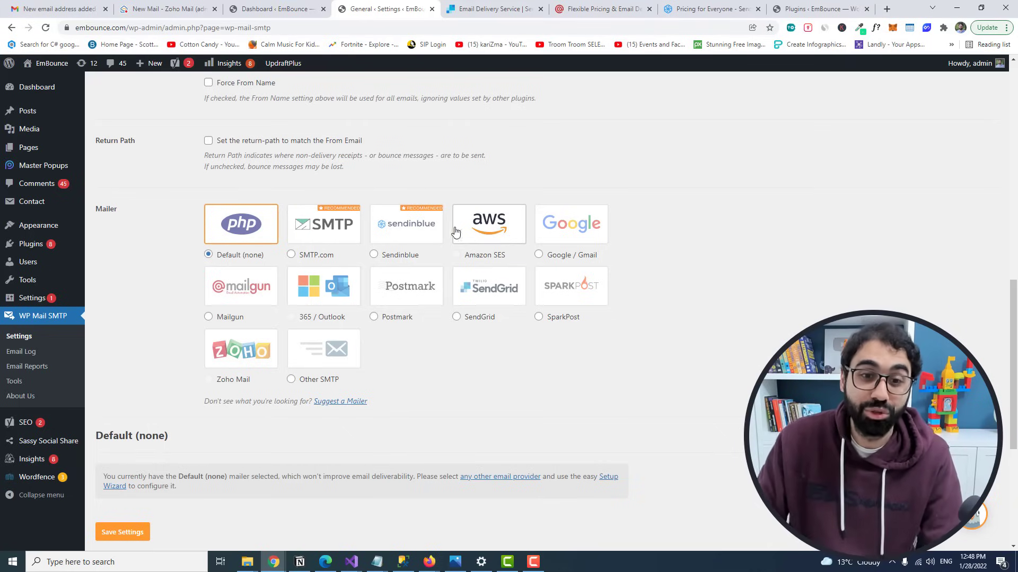
Step: Switch to the SendGrid tab and go to its Sign In page
{"action": "key", "text": "ctrl+Tab"}
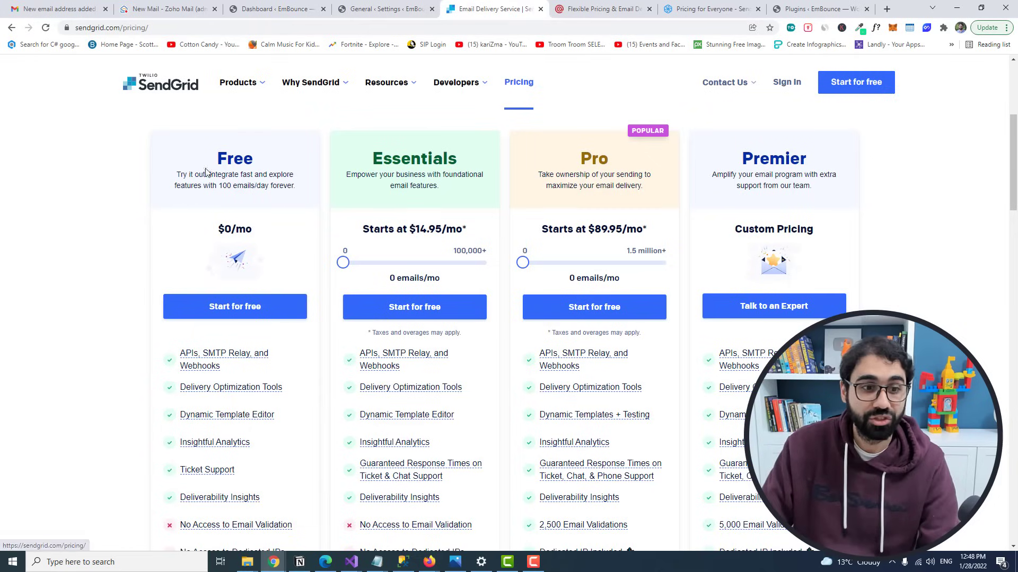
{"action": "scroll", "coordinate": [223, 201], "scroll_direction": "down", "scroll_amount": 1}
{"action": "scroll", "coordinate": [270, 289], "scroll_direction": "up", "scroll_amount": 6}
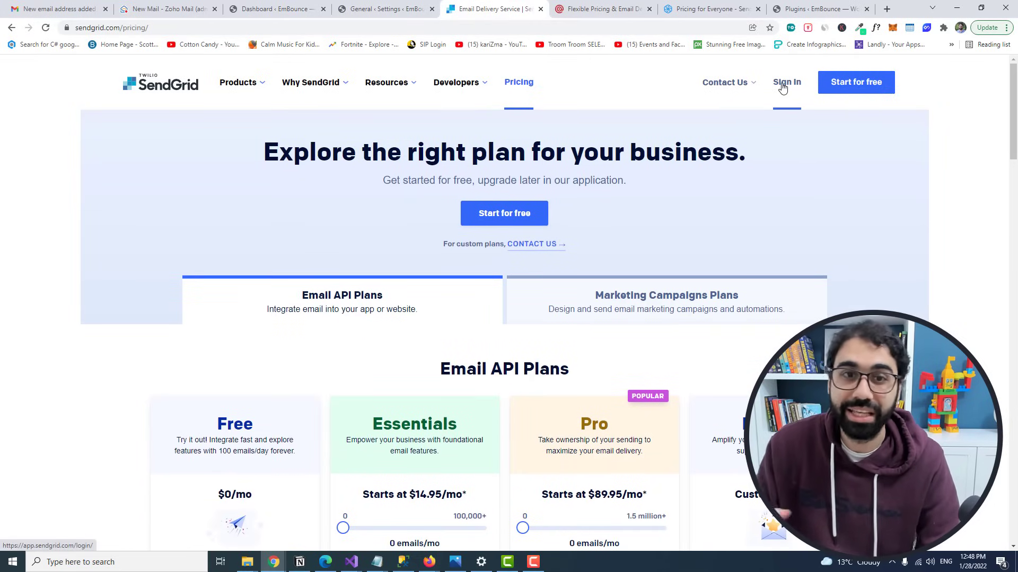
{"action": "left_click", "coordinate": [783, 89]}
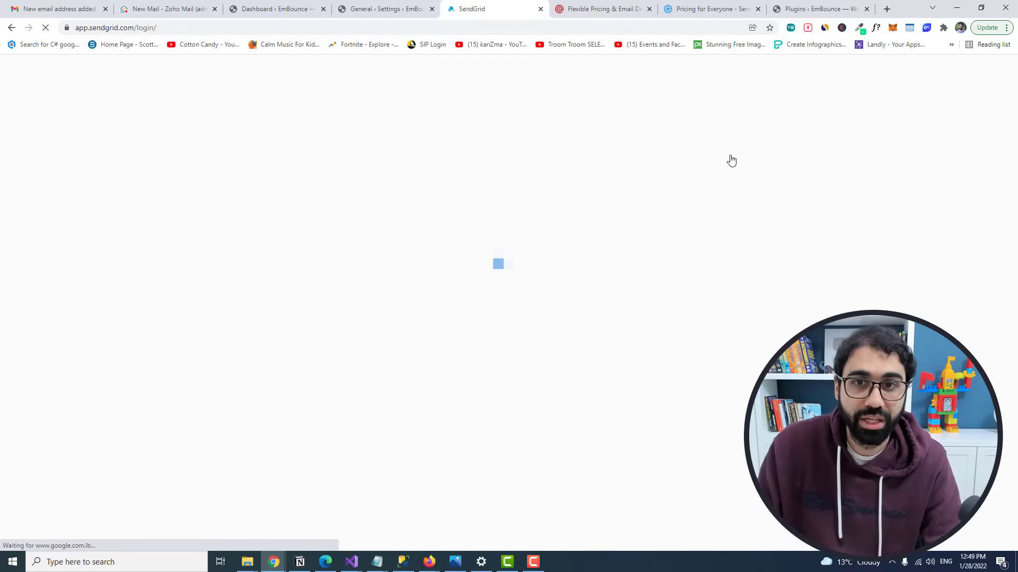
Step: Log in to SendGrid, close extra tabs, and start authenticating a new domain under Sender Authentication
{"action": "left_click", "coordinate": [371, 304]}
{"action": "left_click", "coordinate": [650, 10]}
{"action": "left_click", "coordinate": [650, 10]}
{"action": "left_click", "coordinate": [649, 10]}
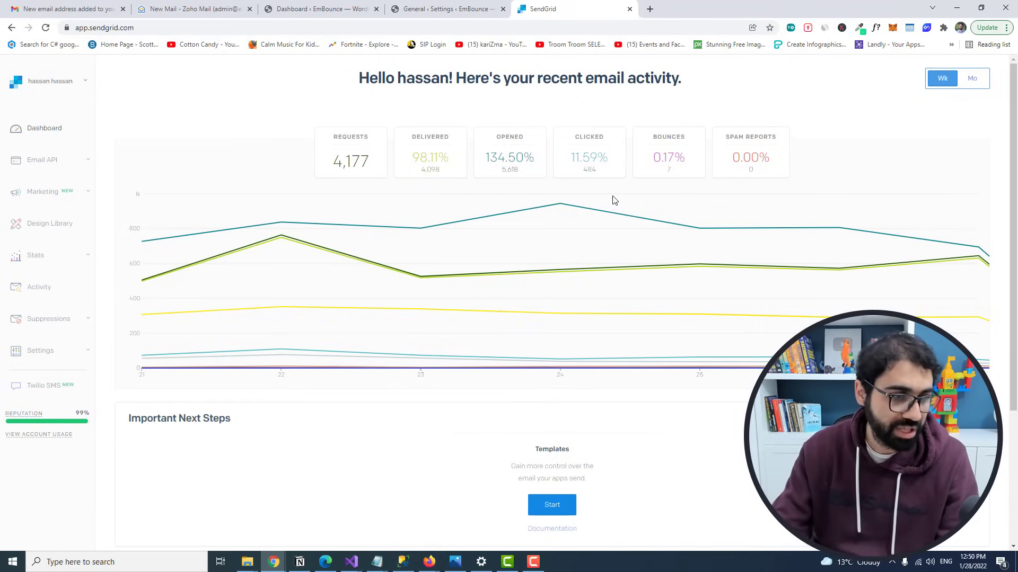
{"action": "left_click", "coordinate": [61, 355]}
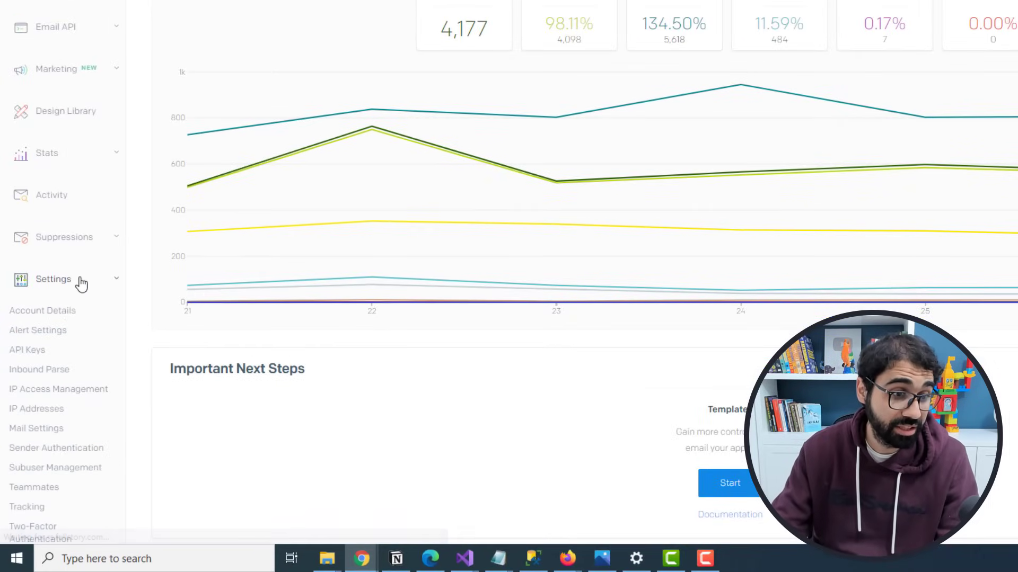
{"action": "left_click", "coordinate": [41, 451]}
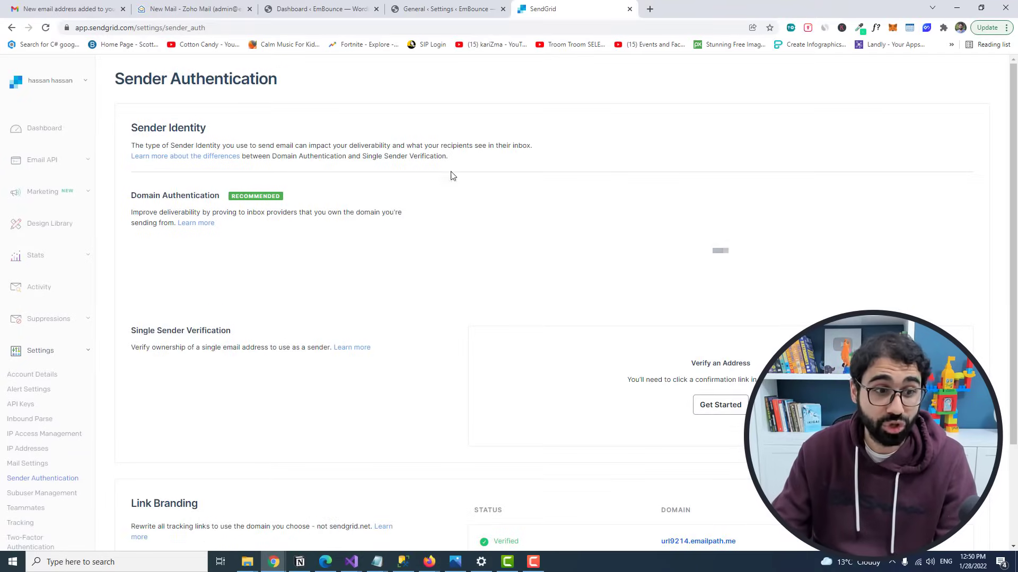
{"action": "left_click", "coordinate": [197, 260]}
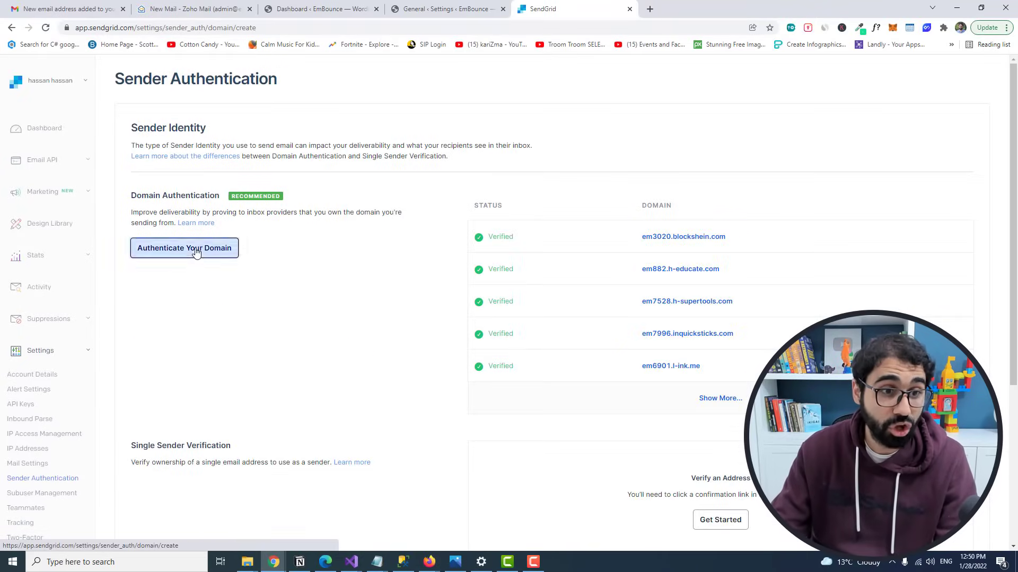
Step: Choose GoDaddy as the DNS host and submit embounce.com as the From Domain
{"action": "left_click", "coordinate": [192, 197]}
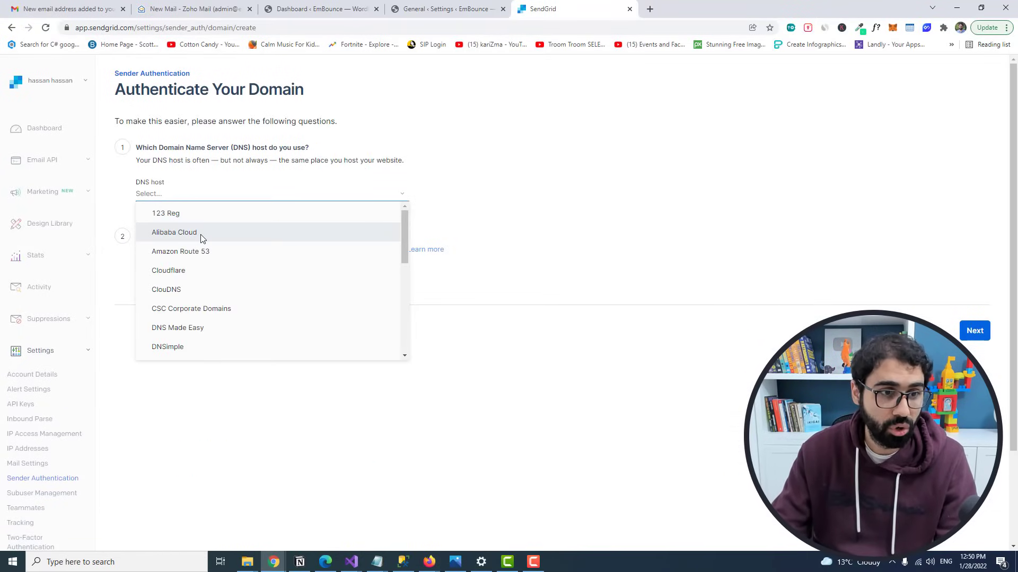
{"action": "type", "text": "go"}
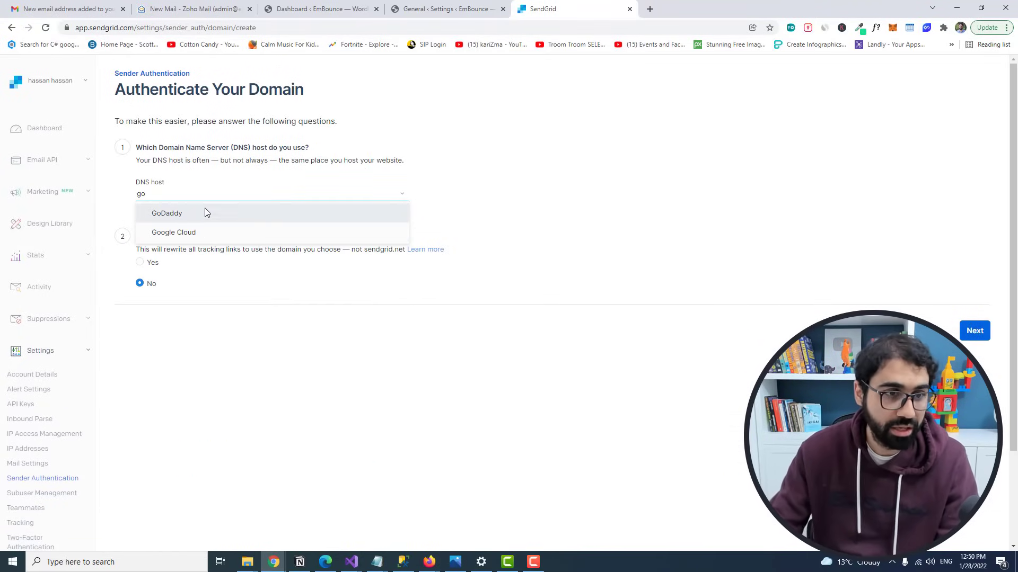
{"action": "left_click", "coordinate": [205, 209]}
{"action": "left_click", "coordinate": [982, 335]}
{"action": "left_click", "coordinate": [218, 171]}
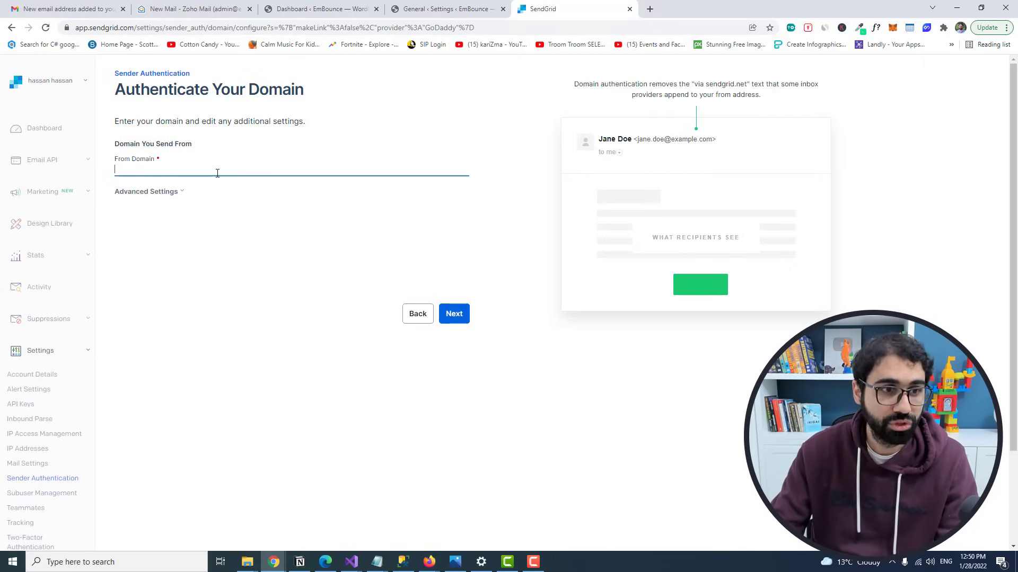
{"action": "type", "text": "embounce.com"}
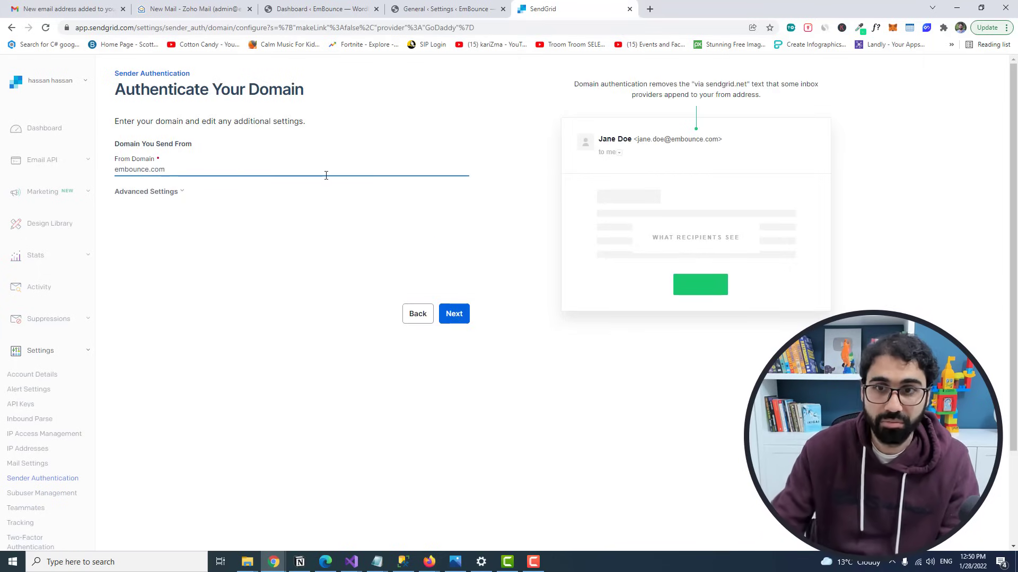
{"action": "left_click", "coordinate": [455, 315]}
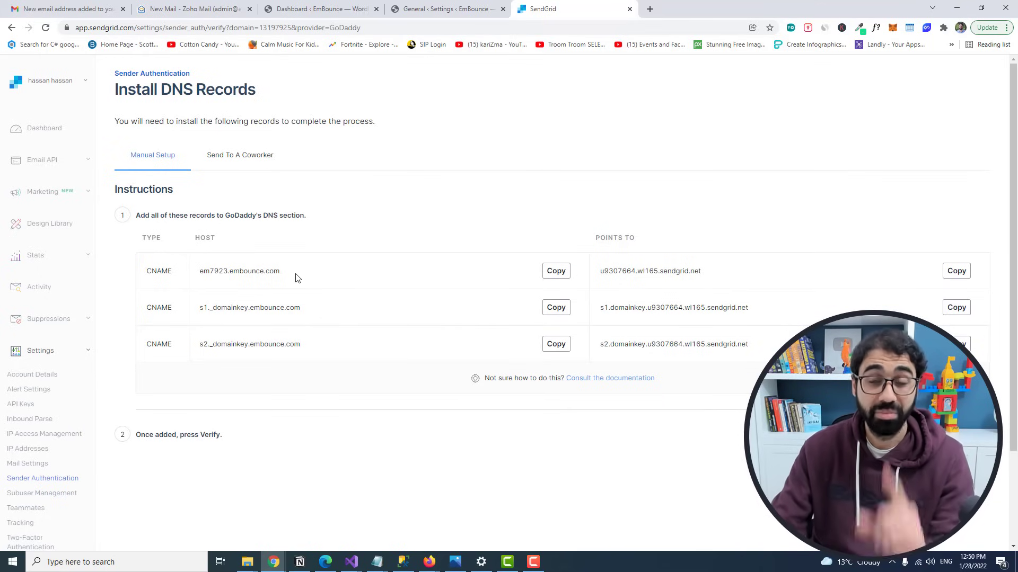
Step: Add the em7923 CNAME record in GoDaddy pointing to SendGrid's target value
{"action": "left_click", "coordinate": [552, 271]}
{"action": "left_click", "coordinate": [474, 533]}
{"action": "left_click", "coordinate": [864, 190]}
{"action": "left_click", "coordinate": [170, 280]}
{"action": "left_click", "coordinate": [140, 371]}
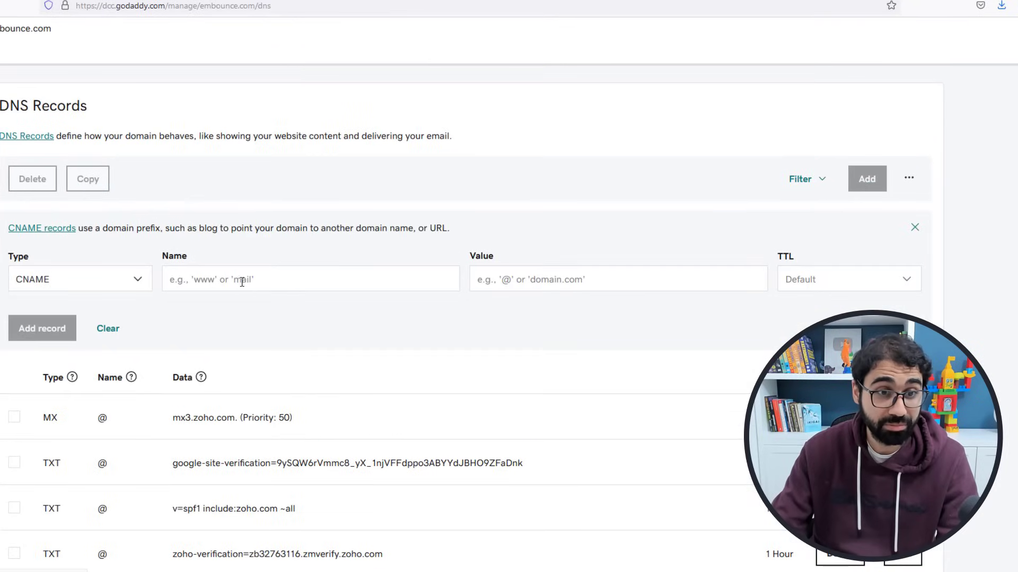
{"action": "left_click", "coordinate": [241, 282]}
{"action": "key", "text": "ctrl+v"}
{"action": "left_click_drag", "start_coordinate": [273, 280], "coordinate": [206, 282]}
{"action": "key", "text": "BackSpace"}
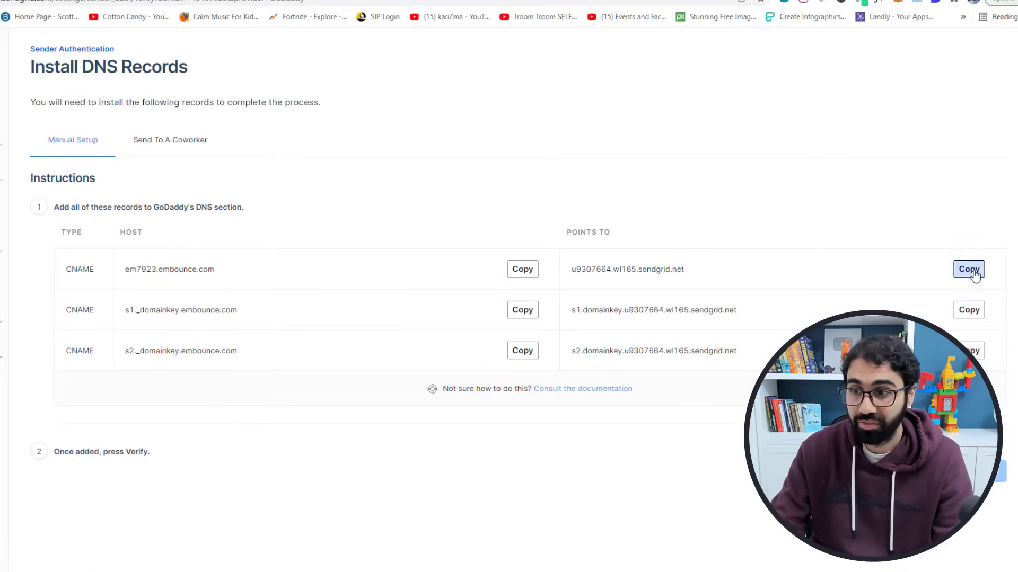
{"action": "left_click", "coordinate": [969, 269]}
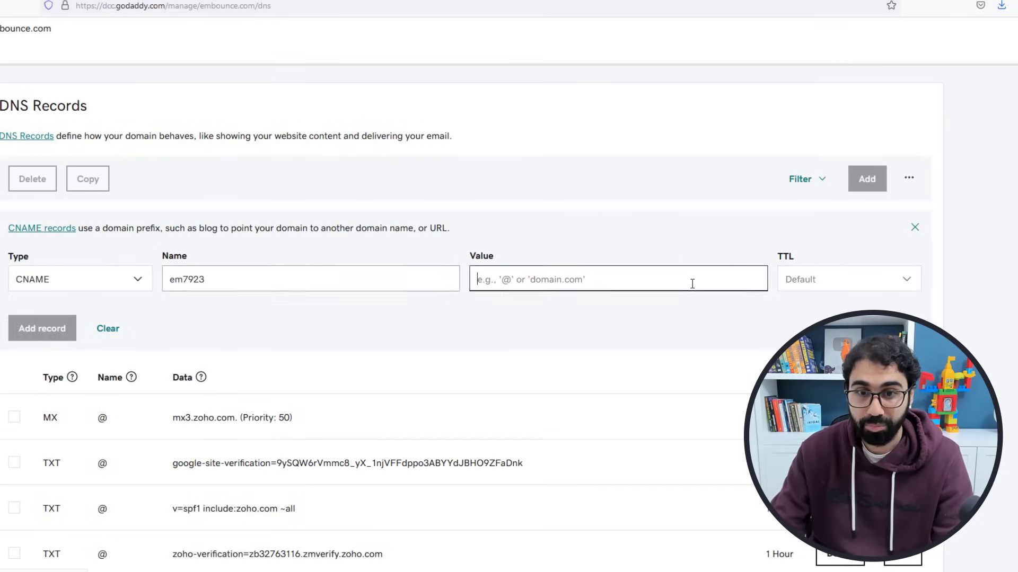
{"action": "key", "text": "ctrl+v"}
{"action": "left_click", "coordinate": [85, 333]}
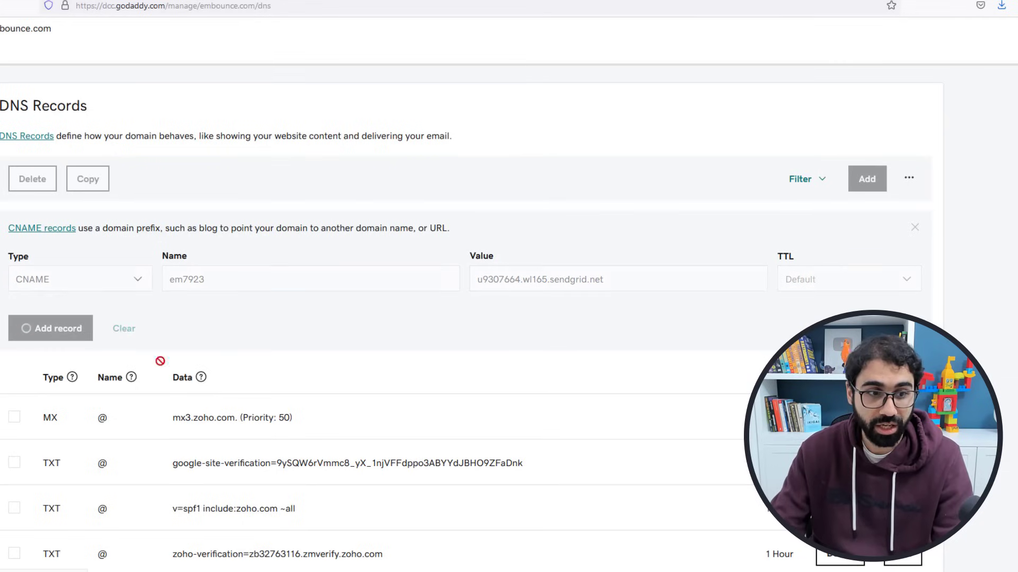
Step: Create the s1._domainkey CNAME record in GoDaddy using SendGrid's host and Points To values
{"action": "left_click", "coordinate": [636, 538]}
{"action": "left_click", "coordinate": [518, 313]}
{"action": "key", "text": "alt+Tab"}
{"action": "left_click", "coordinate": [96, 281]}
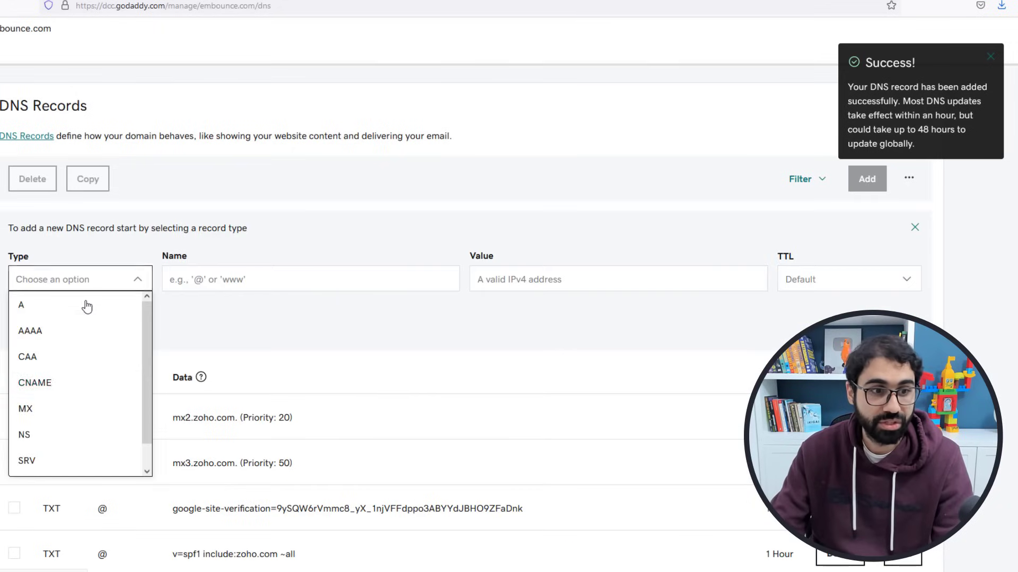
{"action": "left_click", "coordinate": [57, 385]}
{"action": "left_click", "coordinate": [318, 280]}
{"action": "key", "text": "ctrl+v"}
{"action": "left_click_drag", "start_coordinate": [301, 279], "coordinate": [233, 280]}
{"action": "key", "text": "BackSpace"}
{"action": "key", "text": "alt+Tab"}
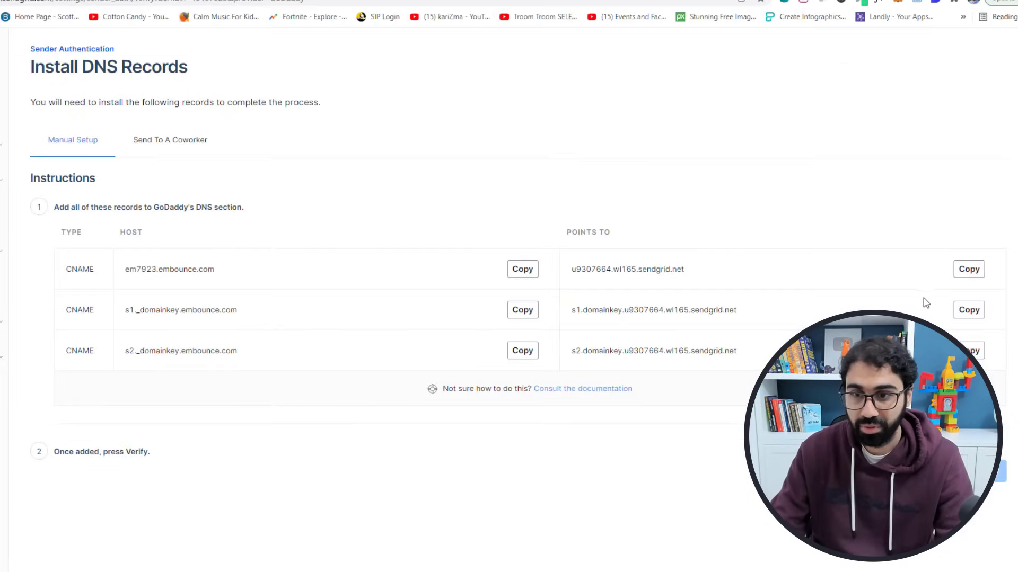
{"action": "left_click", "coordinate": [968, 309]}
{"action": "left_click", "coordinate": [38, 319]}
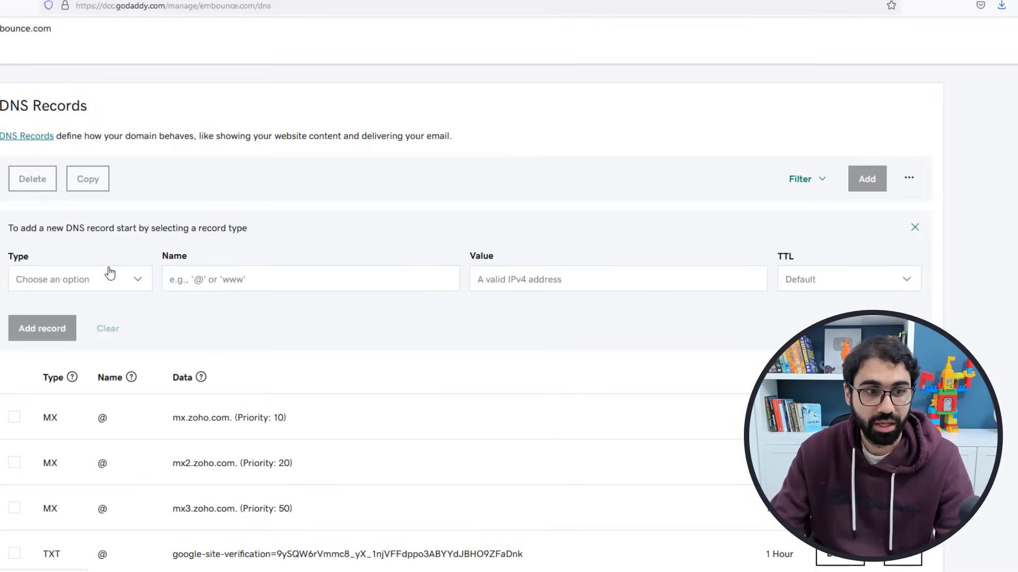
Step: Add and save the s2._domainkey CNAME record, trimming embounce.com from its name
{"action": "left_click", "coordinate": [116, 268]}
{"action": "left_click", "coordinate": [55, 382]}
{"action": "left_click", "coordinate": [281, 277]}
{"action": "key", "text": "ctrl+v"}
{"action": "key", "text": "alt+Tab"}
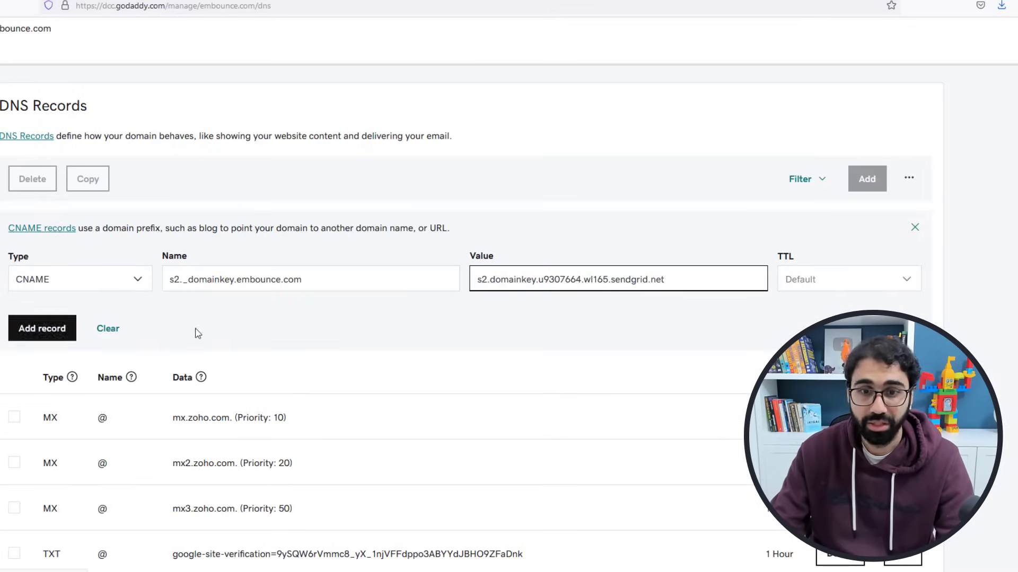
{"action": "scroll", "coordinate": [196, 334], "scroll_direction": "down", "scroll_amount": 1}
{"action": "left_click_drag", "start_coordinate": [302, 219], "coordinate": [240, 237]}
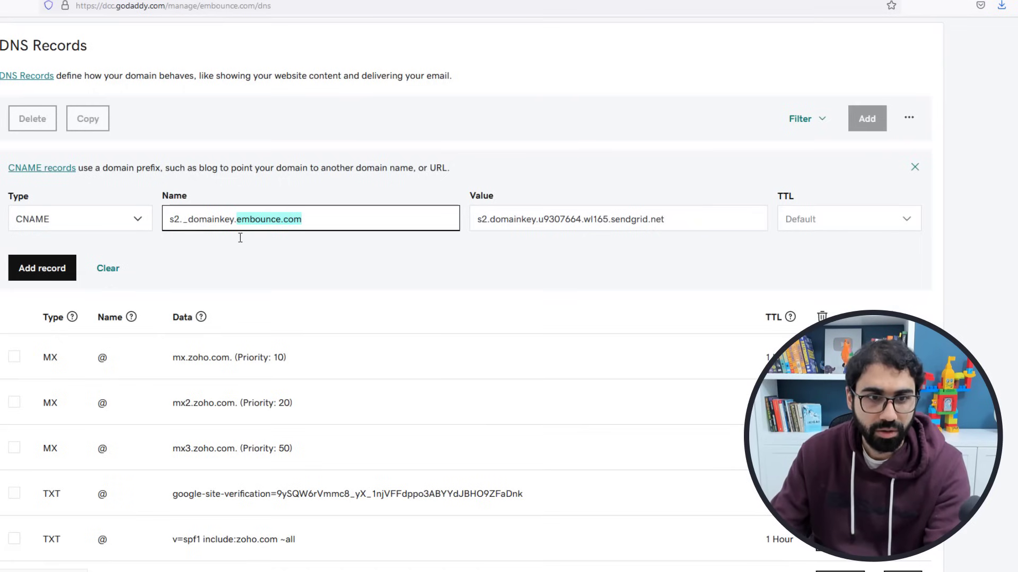
{"action": "key", "text": "BackSpace"}
{"action": "key", "text": "Return"}
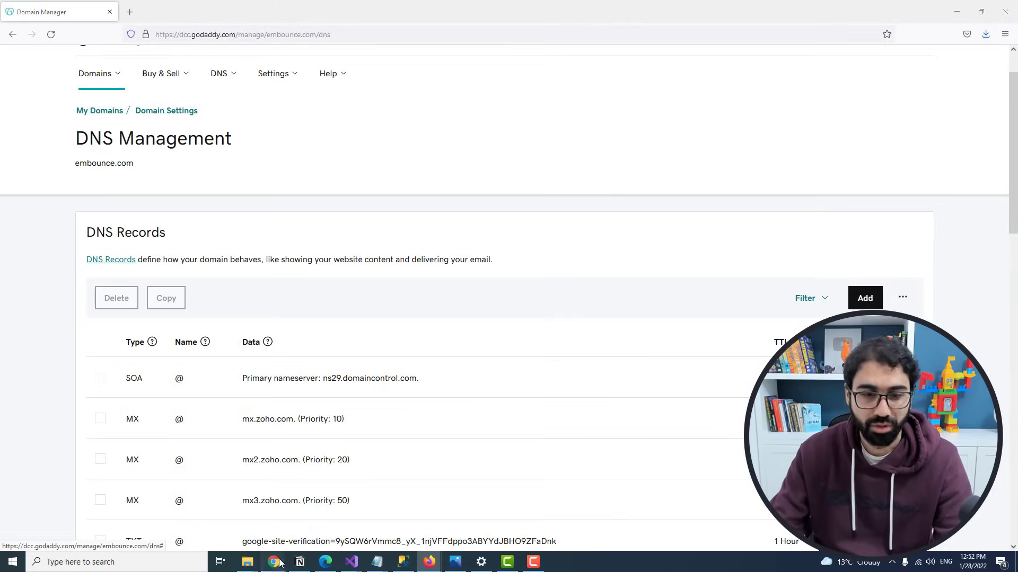
Step: Confirm the DNS records are added and verify the embounce.com domain authentication
{"action": "mouse_move", "coordinate": [281, 563]}
{"action": "left_click", "coordinate": [286, 519]}
{"action": "left_click", "coordinate": [851, 449]}
{"action": "left_click", "coordinate": [967, 456]}
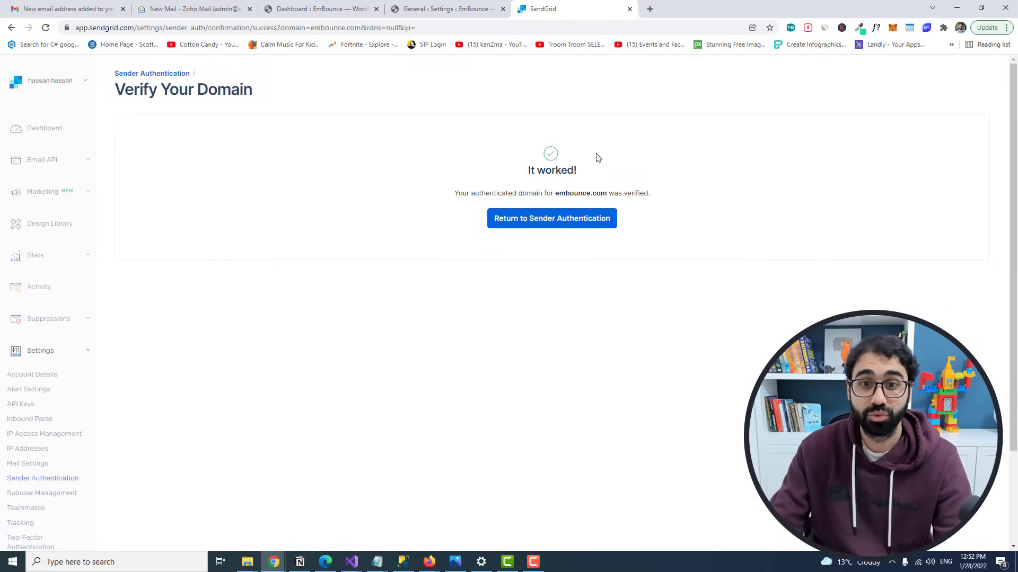
Step: Go back to Sender Authentication and bring up SendGrid's API Keys list
{"action": "left_click", "coordinate": [588, 220]}
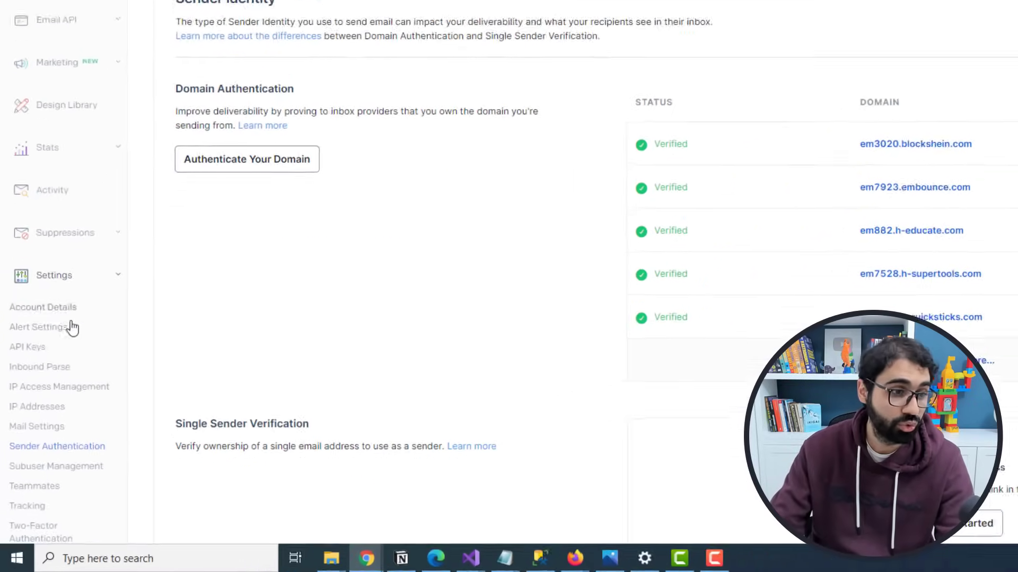
{"action": "left_click", "coordinate": [26, 347]}
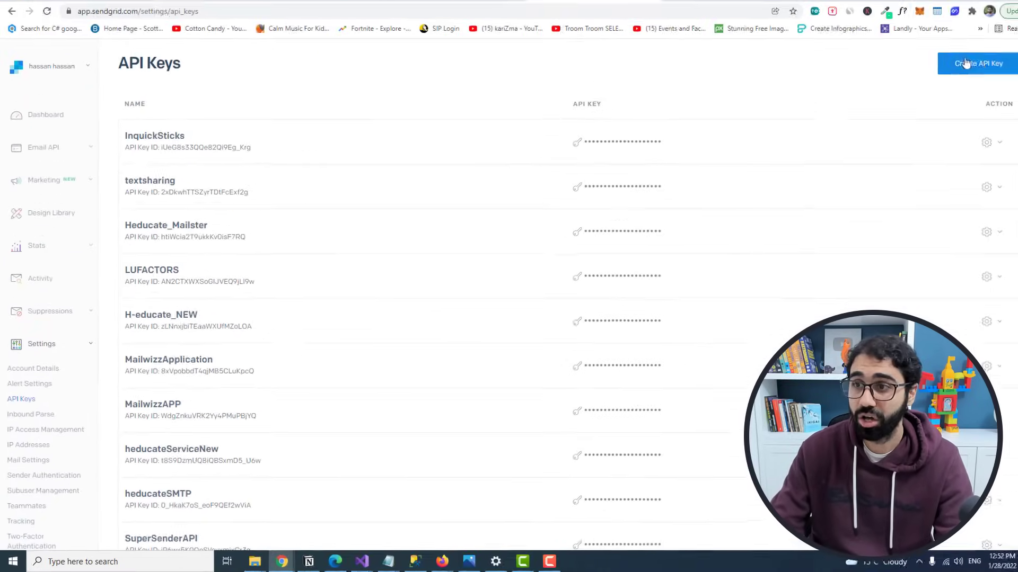
{"action": "left_click", "coordinate": [965, 63]}
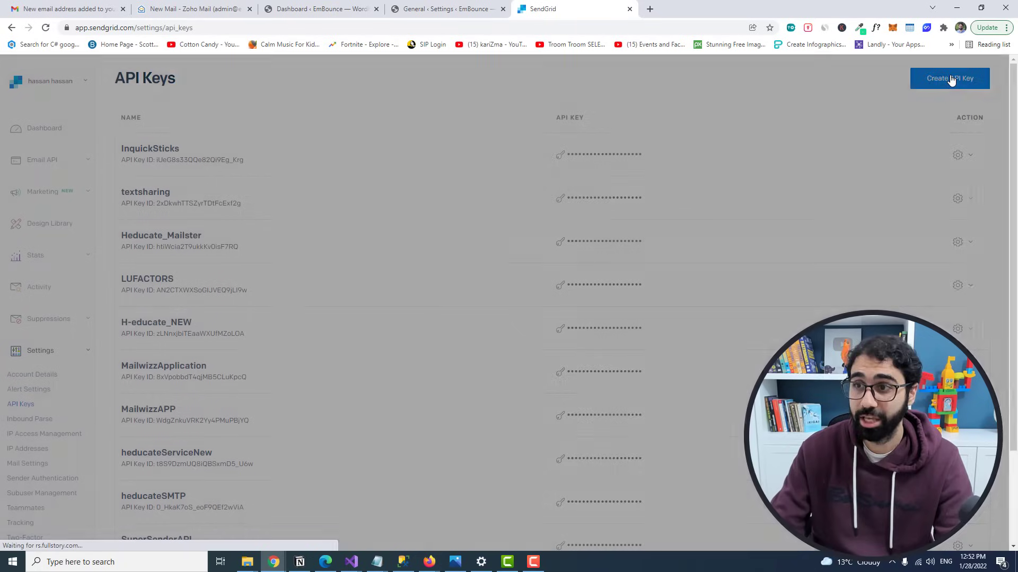
Step: Create a Full Access SendGrid API key named EmbounceWebsite and copy the generated key
{"action": "left_click", "coordinate": [576, 120]}
{"action": "type", "text": "Embounc"}
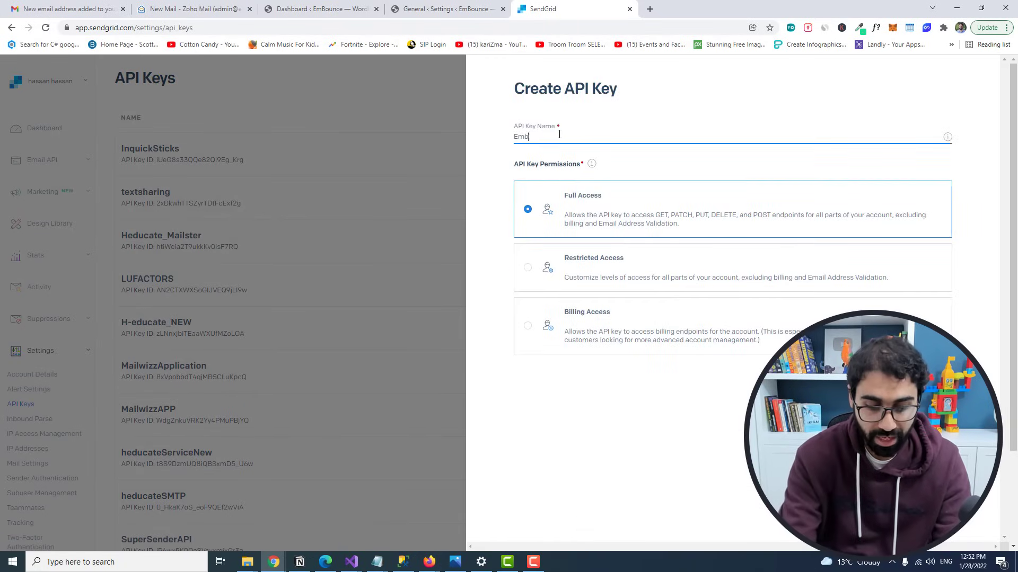
{"action": "type", "text": "eWebsite"}
{"action": "key", "text": "Tab"}
{"action": "left_click", "coordinate": [595, 243]}
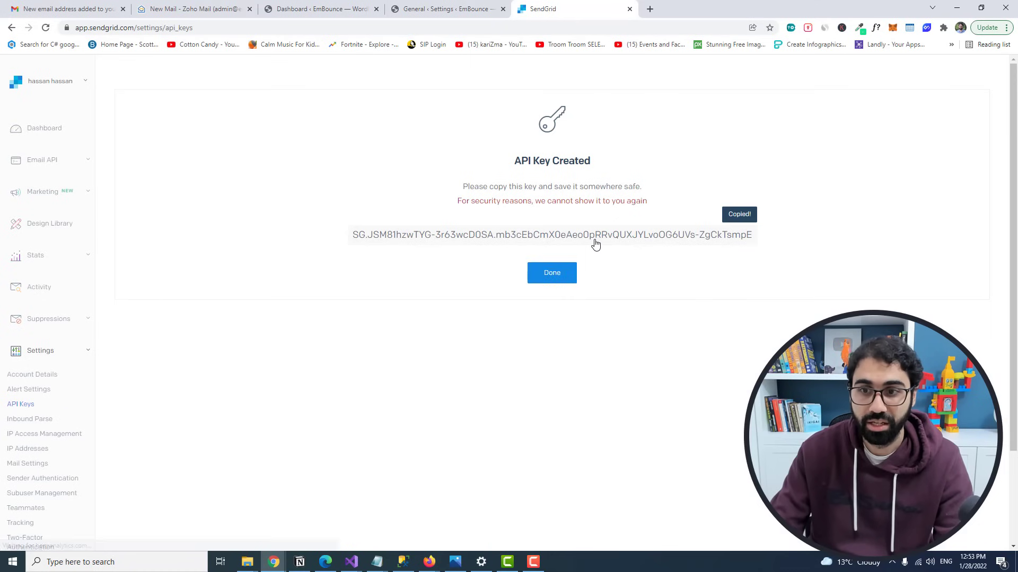
{"action": "left_click", "coordinate": [318, 8]}
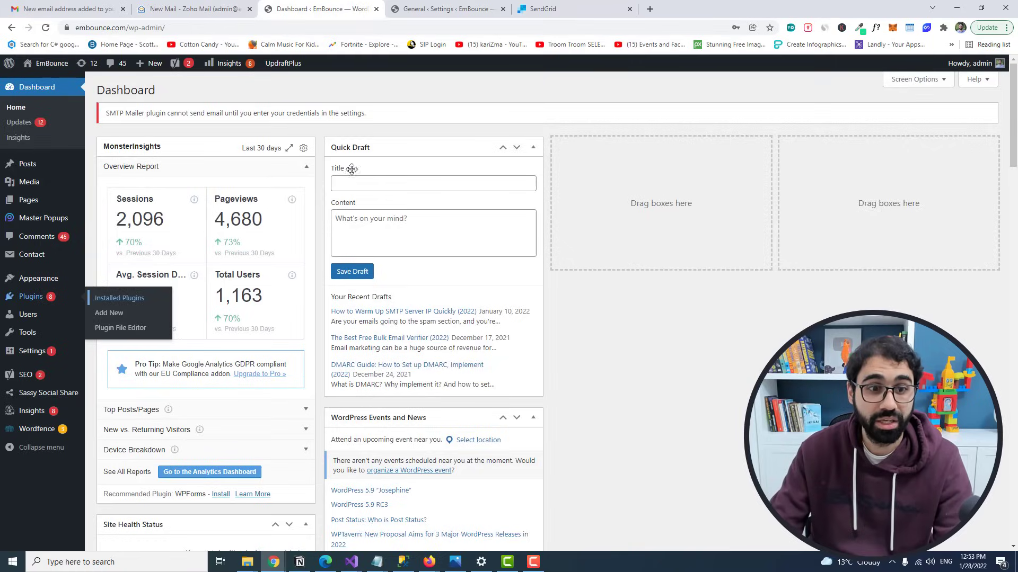
{"action": "left_click", "coordinate": [446, 9]}
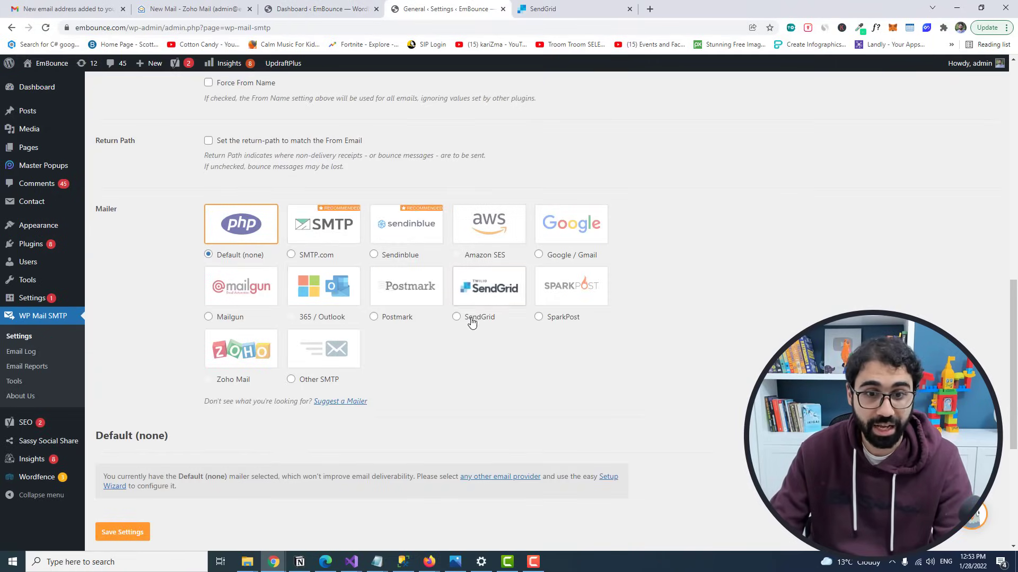
Step: Switch WP Mail SMTP to the SendGrid mailer with the pasted API key and sending domain embounce.com, then save
{"action": "left_click", "coordinate": [468, 317]}
{"action": "scroll", "coordinate": [450, 332], "scroll_direction": "down", "scroll_amount": 5}
{"action": "left_click", "coordinate": [248, 302]}
{"action": "key", "text": "ctrl+v"}
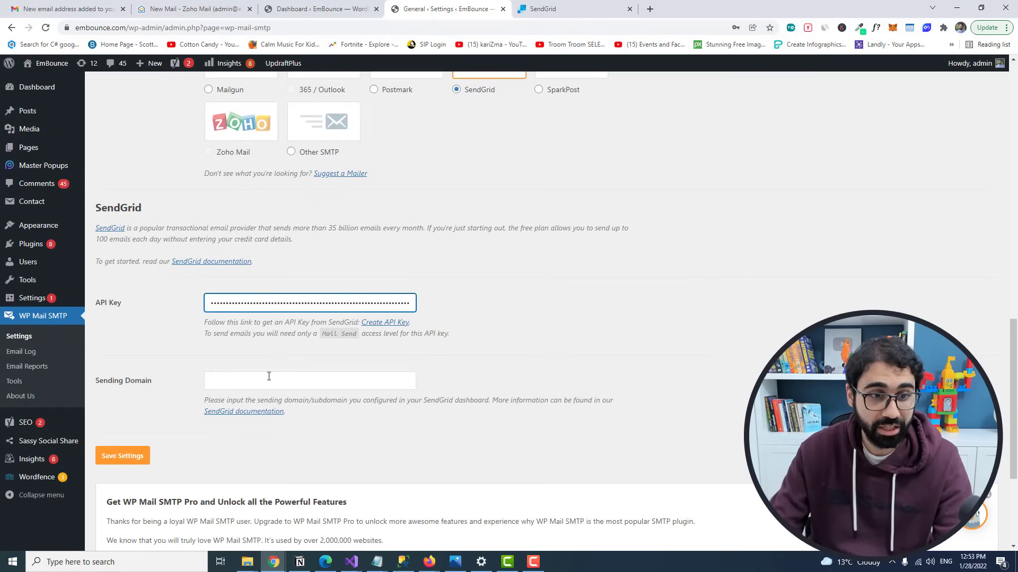
{"action": "left_click", "coordinate": [269, 376]}
{"action": "type", "text": "embounce.com"}
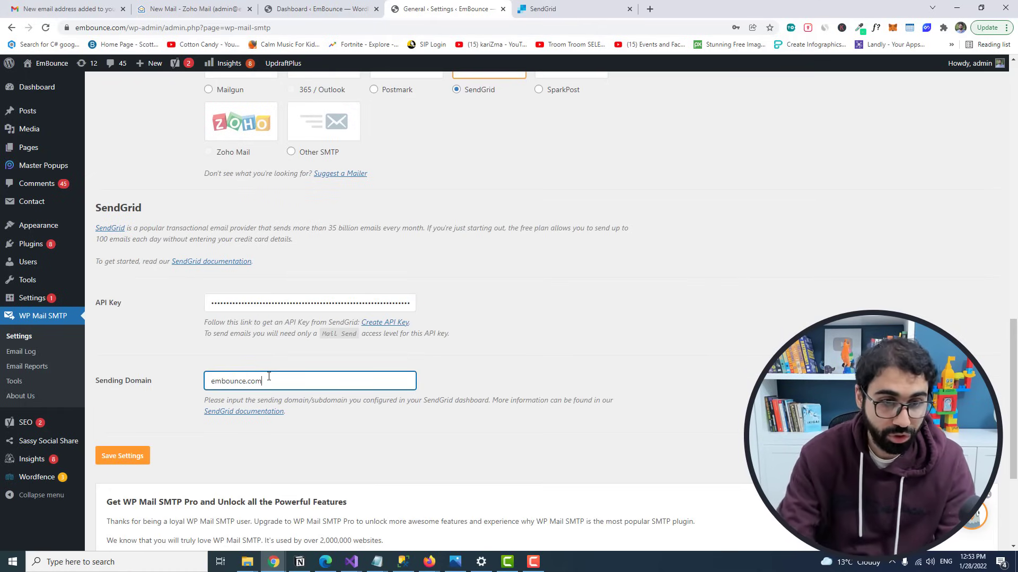
{"action": "left_click", "coordinate": [129, 456]}
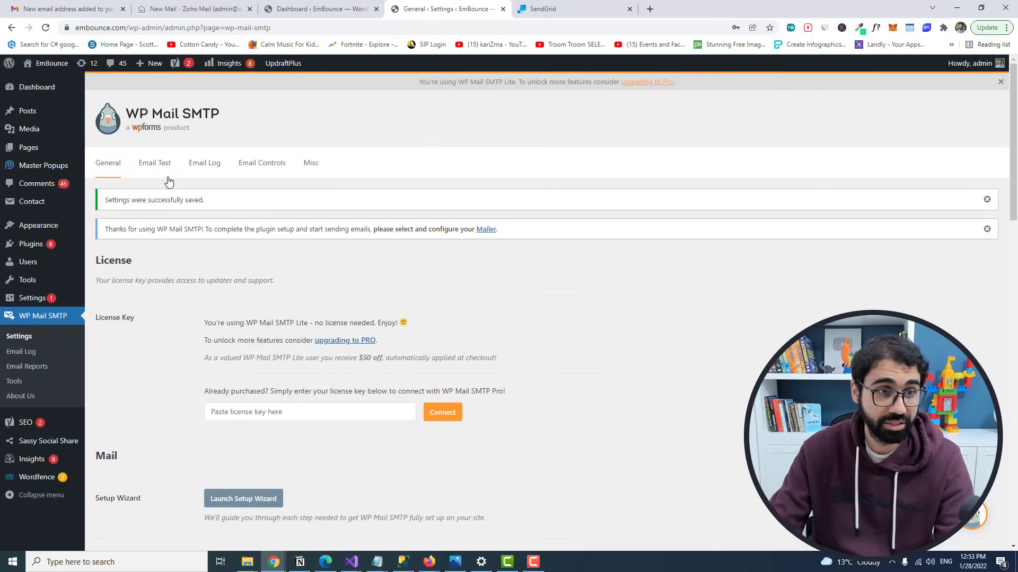
{"action": "left_click", "coordinate": [163, 172]}
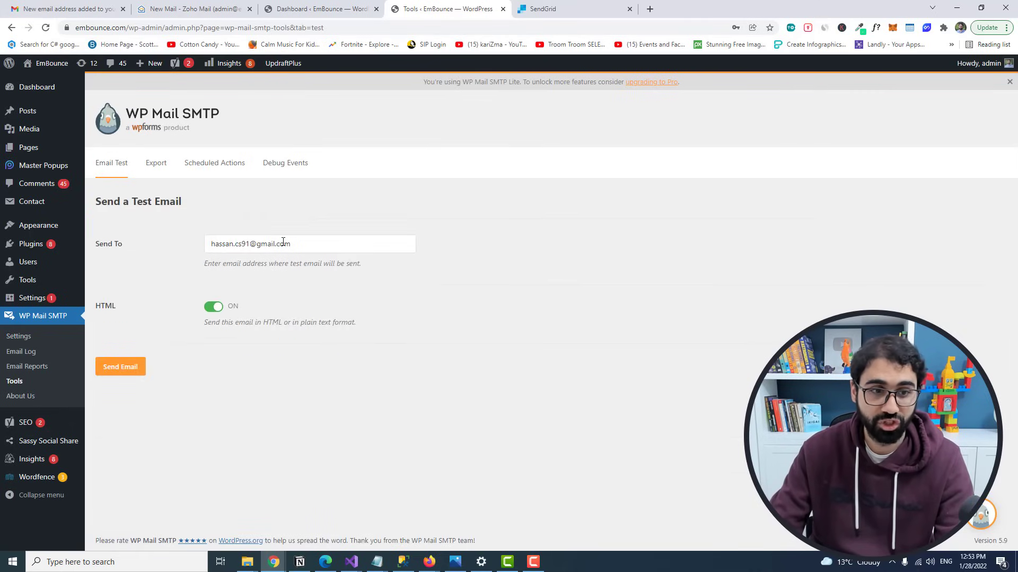
Step: Send the WP Mail SMTP test email and highlight the success message
{"action": "left_click", "coordinate": [123, 368]}
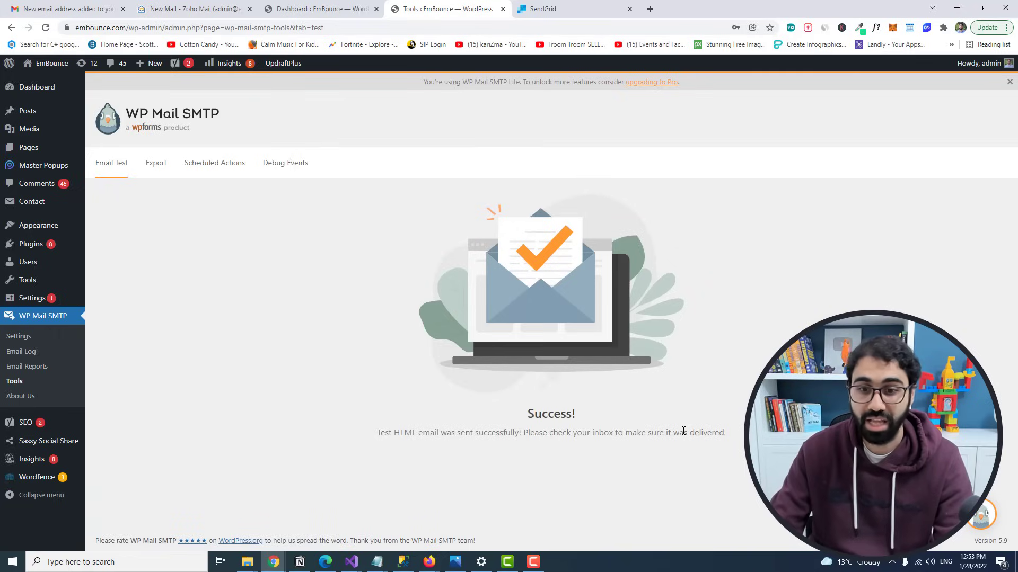
{"action": "left_click_drag", "start_coordinate": [381, 433], "coordinate": [554, 433]}
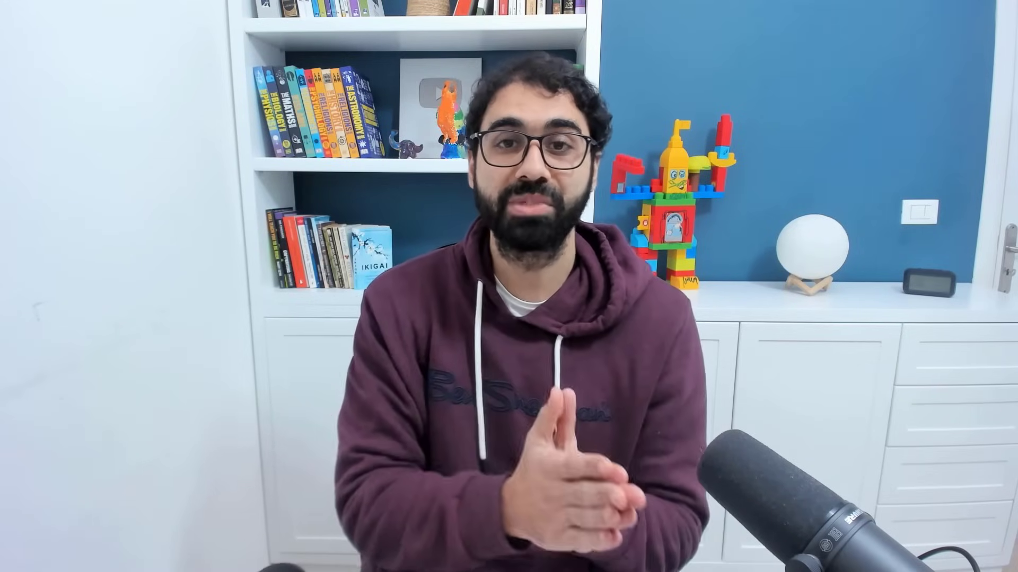